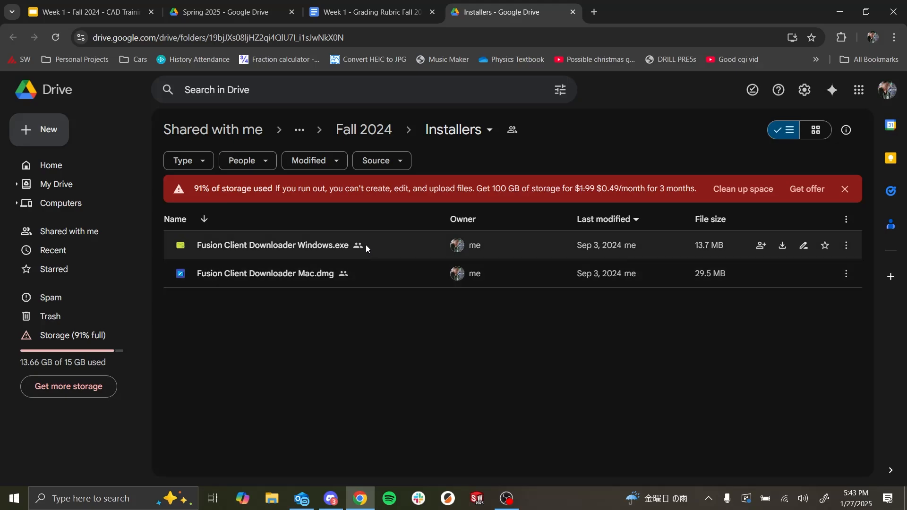
- Try to download Fusion Client Downloader Windows.exe and check the Downloads folder for the file
left_click(783, 246)
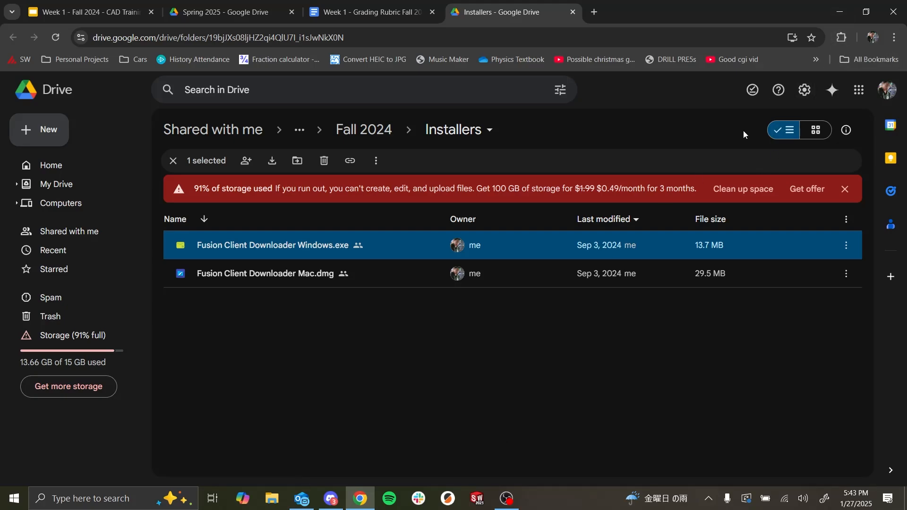
left_click(264, 495)
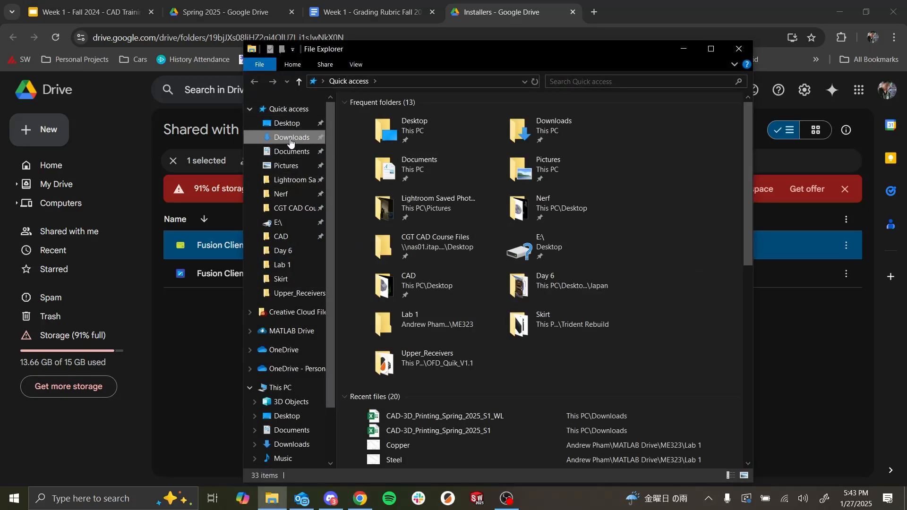
left_click(291, 138)
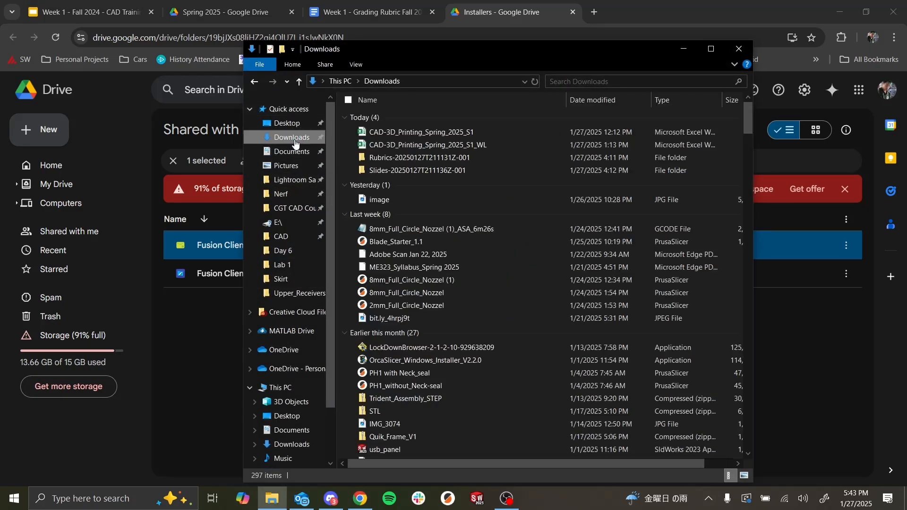
left_click(739, 48)
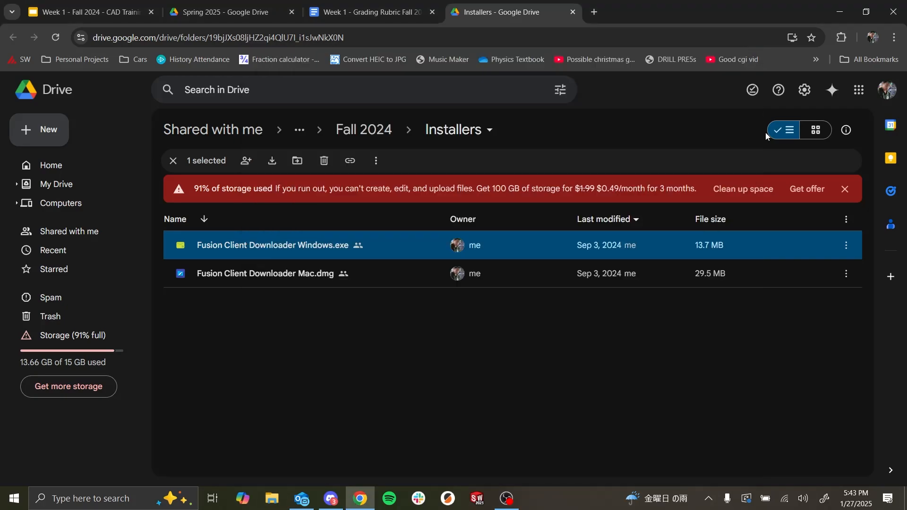
- Download Fusion Client Downloader Windows.exe, accepting it without a virus scan, and run the installer
left_click(847, 253)
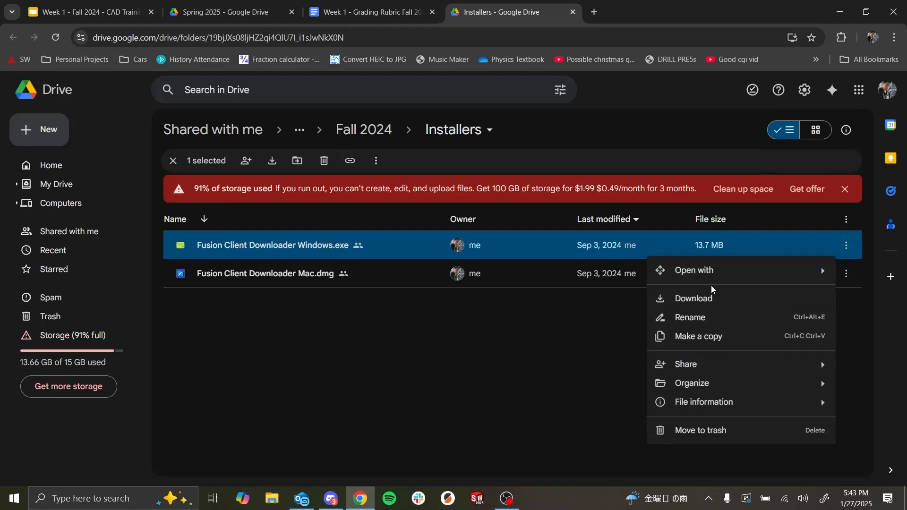
left_click(693, 299)
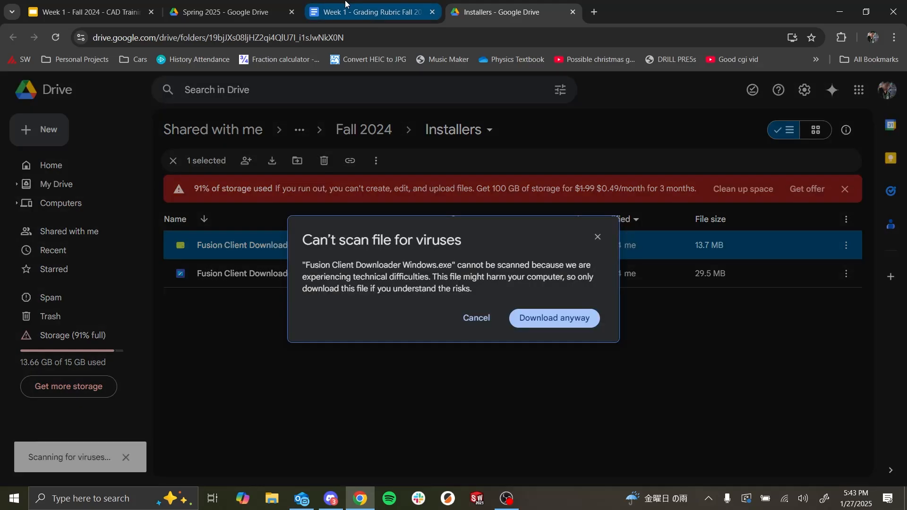
left_click(533, 326)
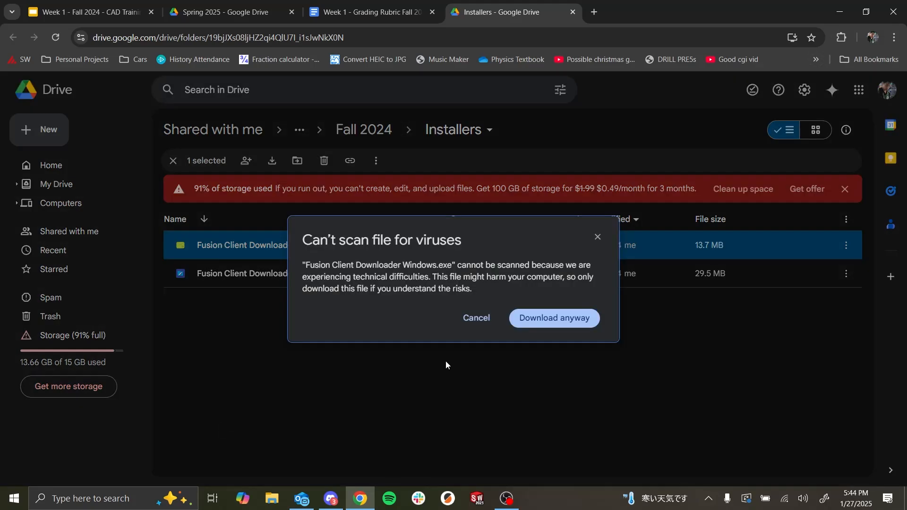
left_click(535, 320)
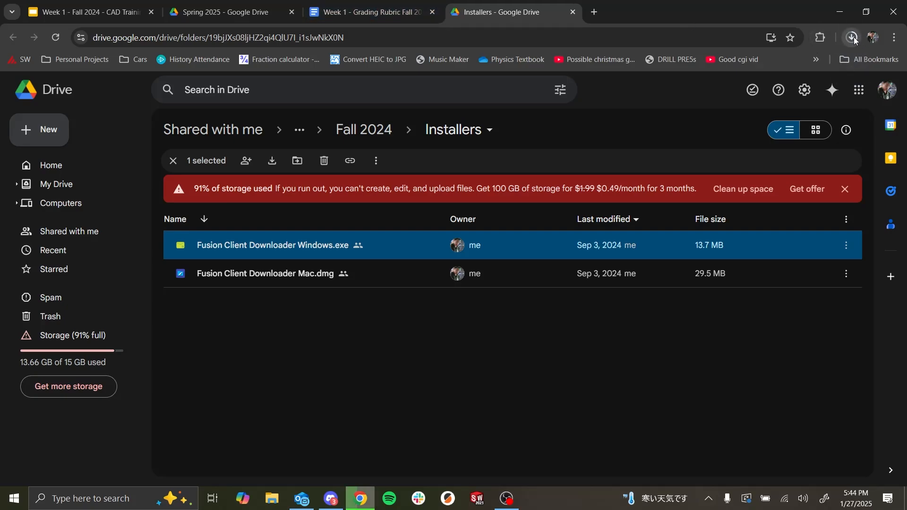
left_click(854, 38)
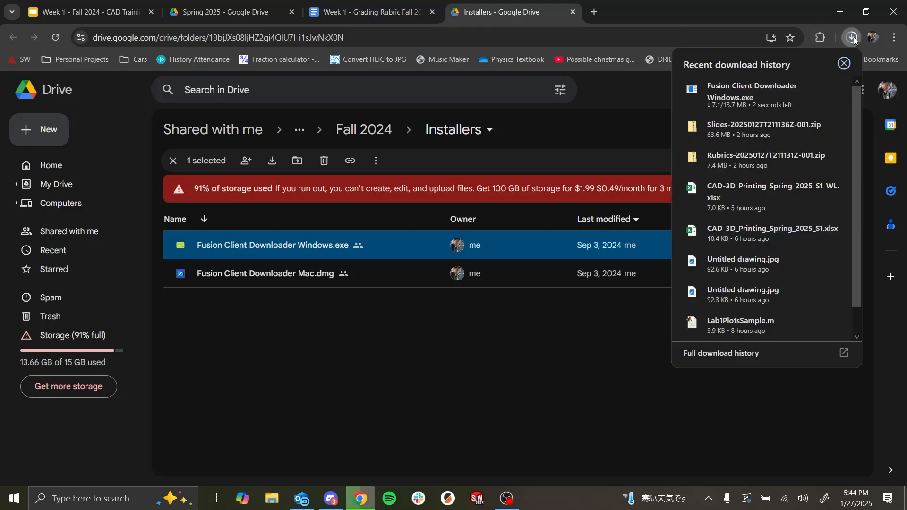
left_click(715, 99)
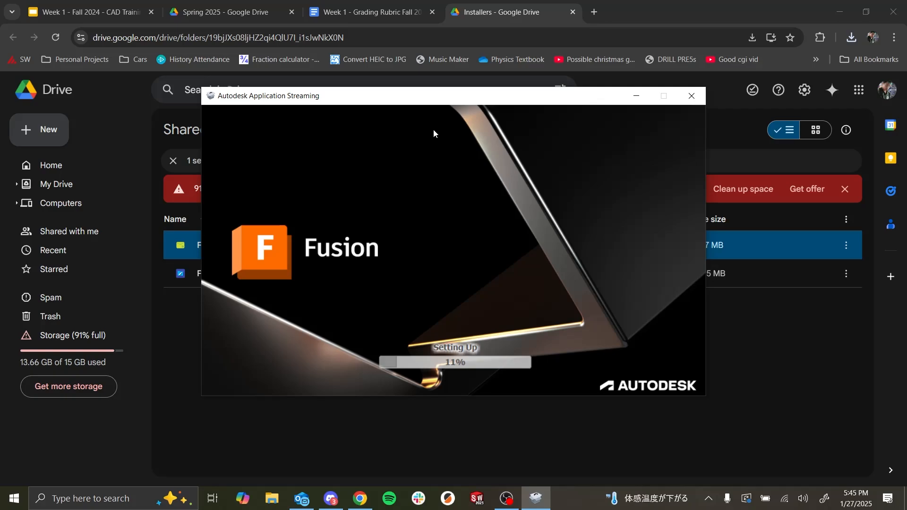
- Switch to the Week 1 CAD training lecture slides and present them from the Download Fusion 360 slide to the Why Fusion 360 slide
left_click(745, 335)
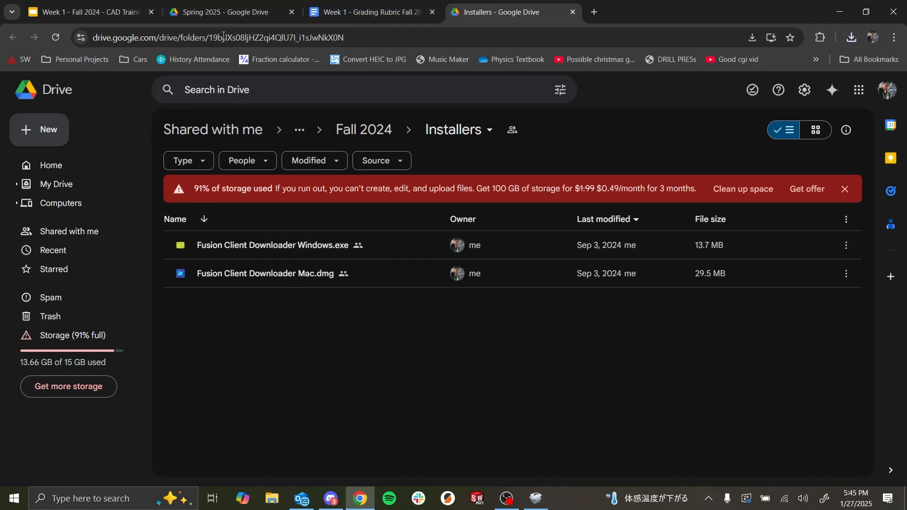
key("alt+Tab")
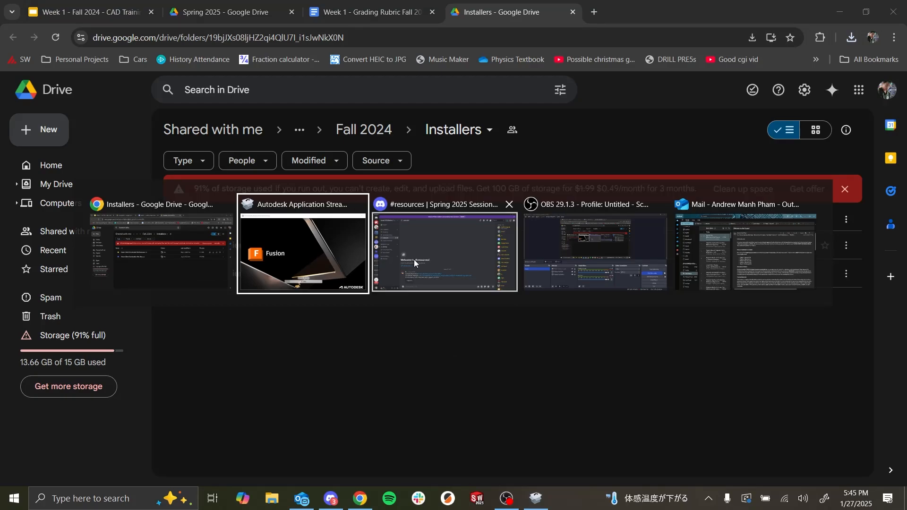
left_click(203, 250)
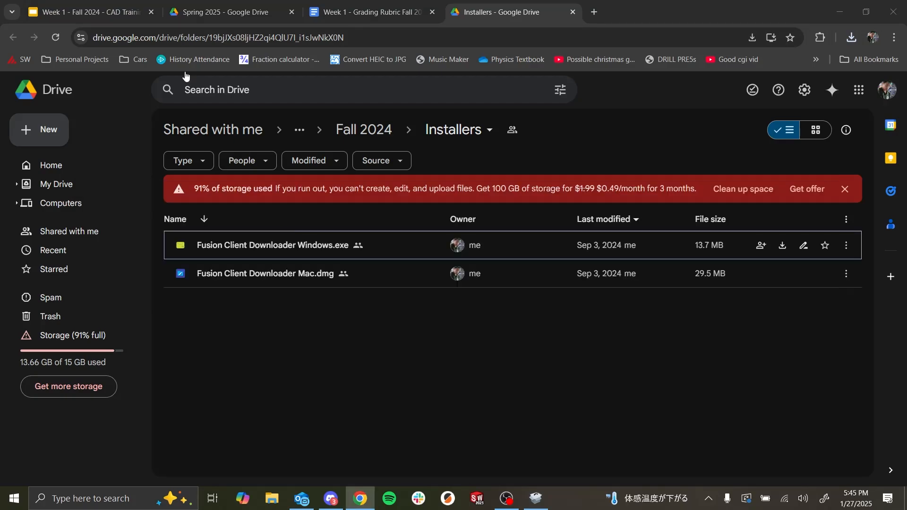
left_click(73, 9)
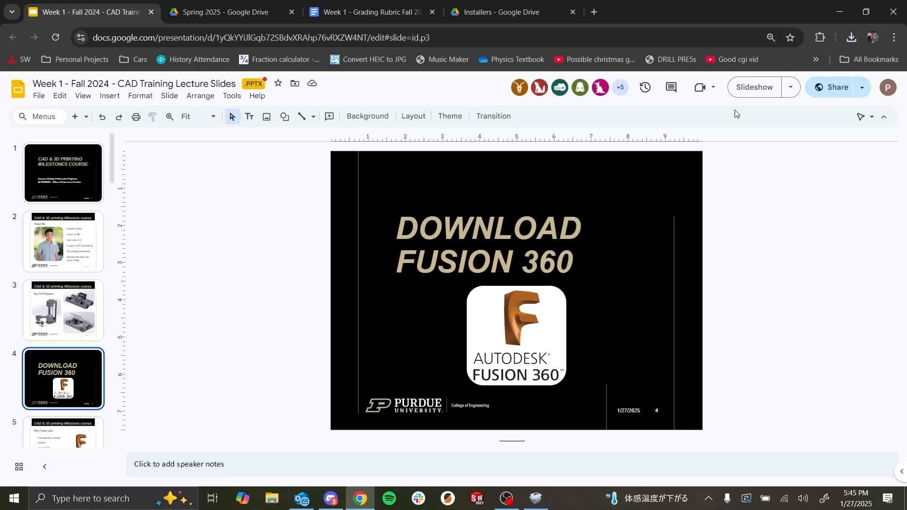
left_click(755, 89)
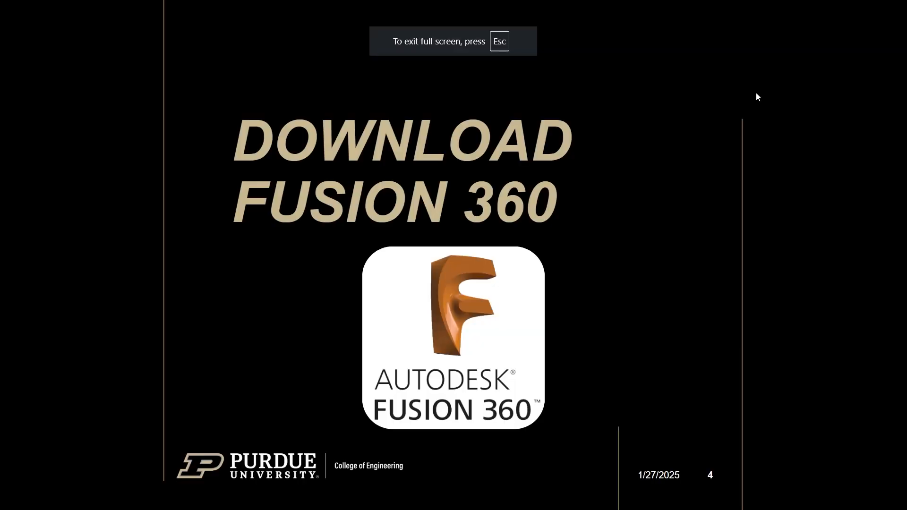
key("Right")
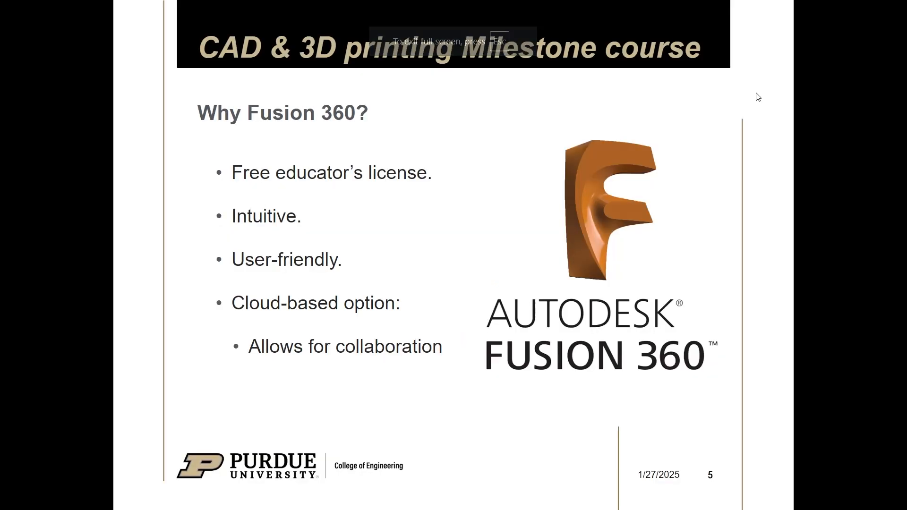
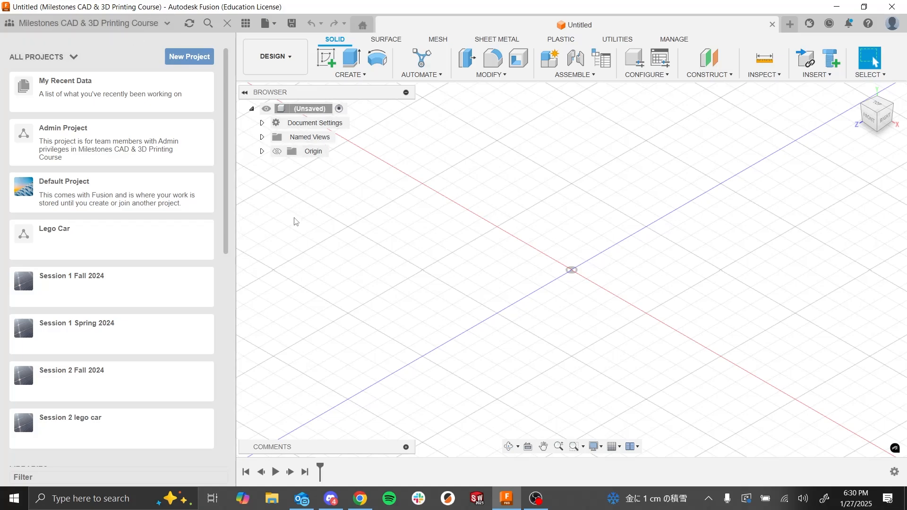
- Create a new project named Spring 2025 in the Milestones CAD & 3D Printing Course hub
left_click(54, 30)
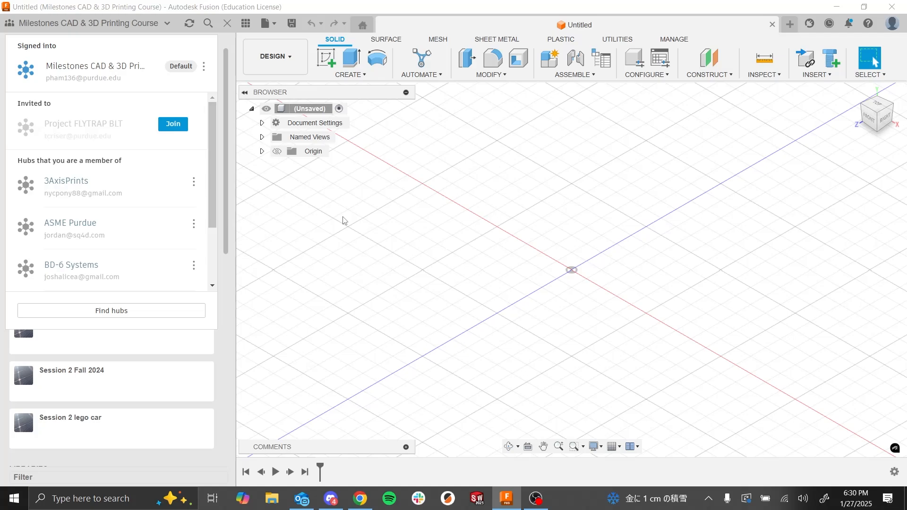
left_click(370, 241)
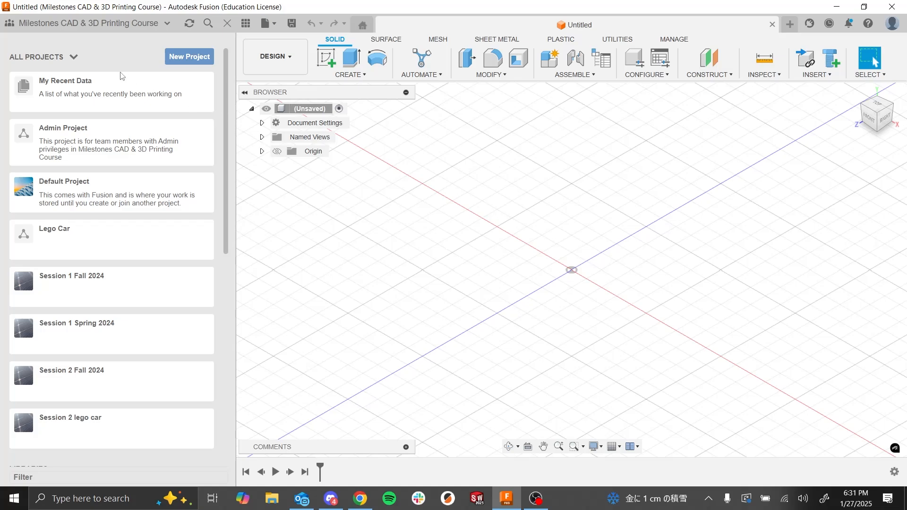
left_click(180, 58)
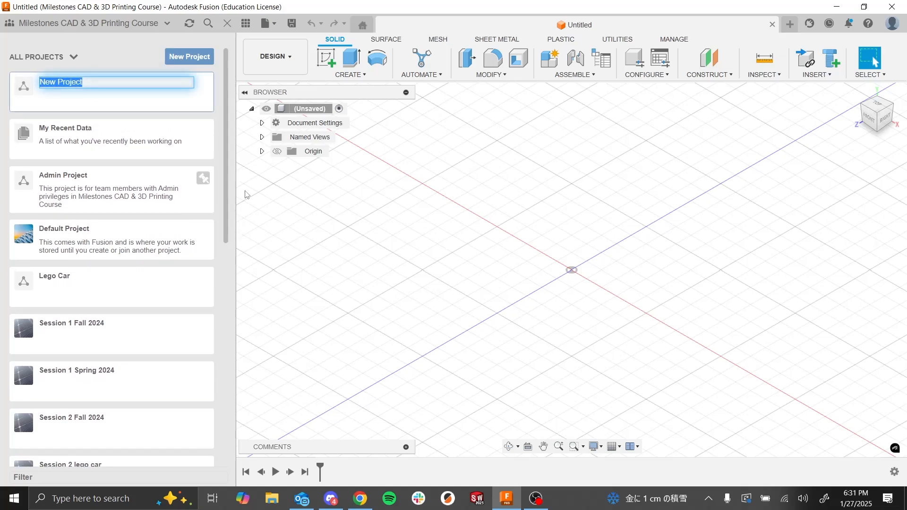
type("Spring")
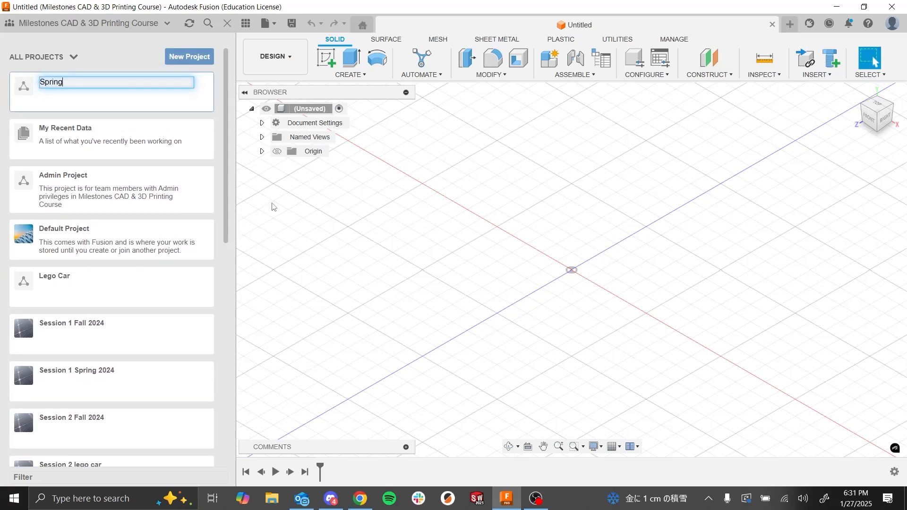
type(" 2025")
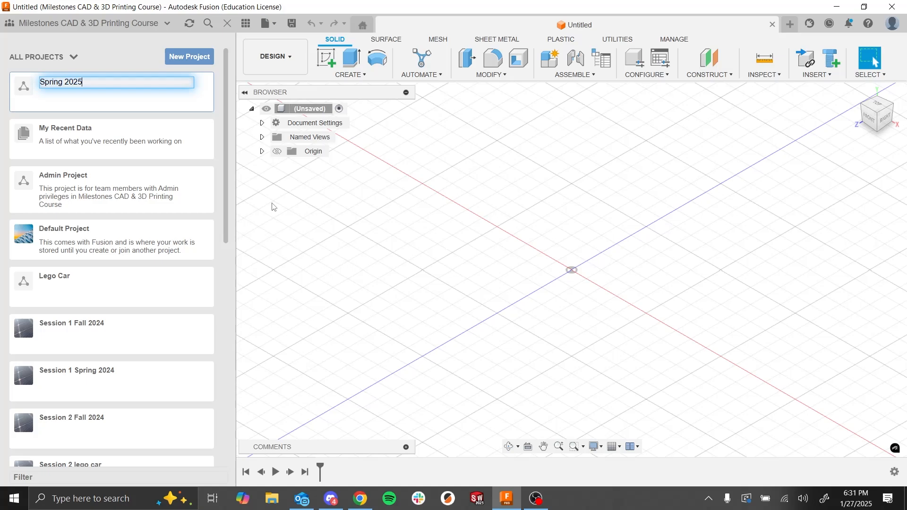
key("Return")
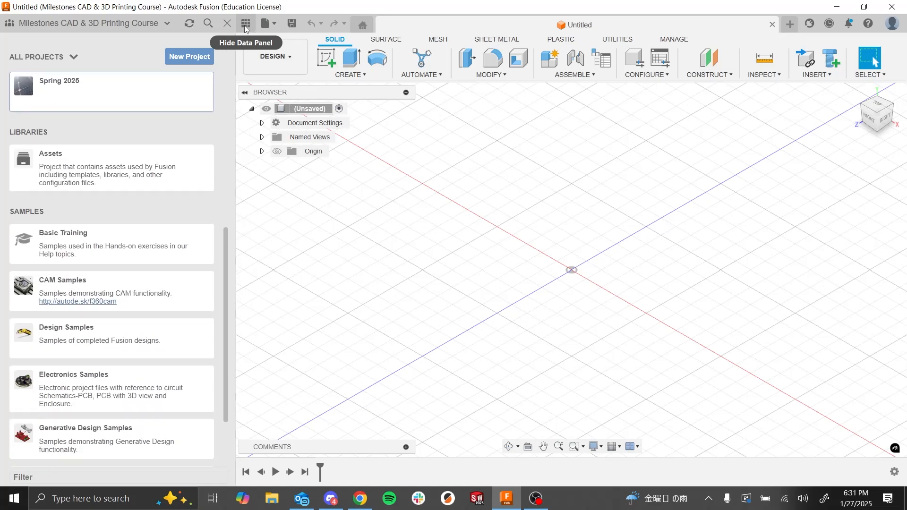
- Open the Spring 2025 project and hide the project data so the modelling area fills the window
left_click(241, 26)
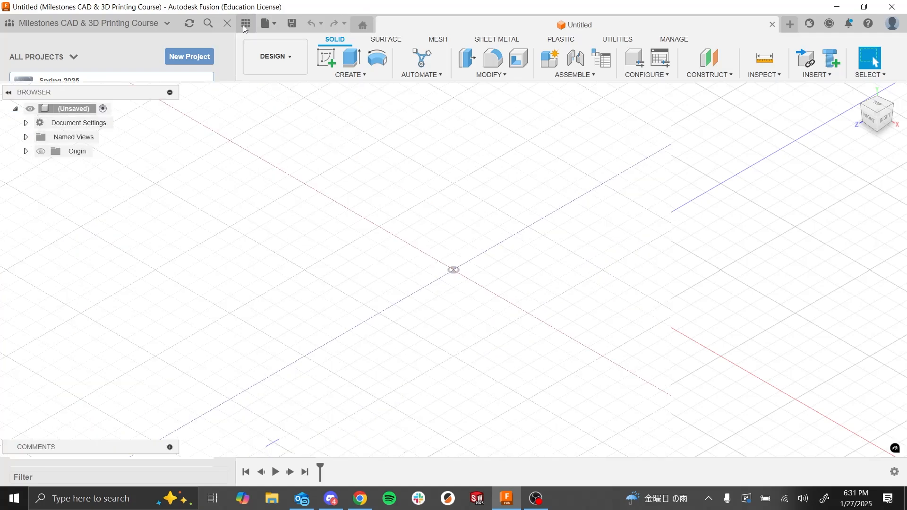
left_click(10, 24)
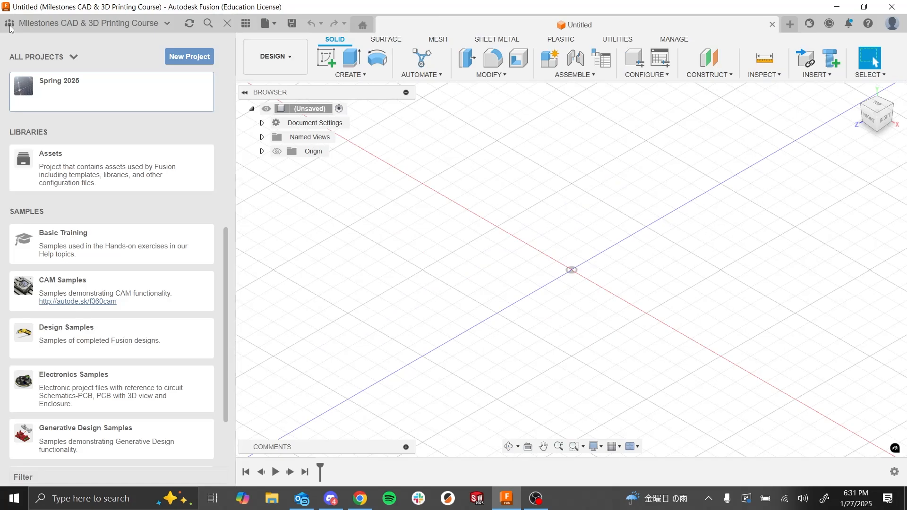
left_click(97, 102)
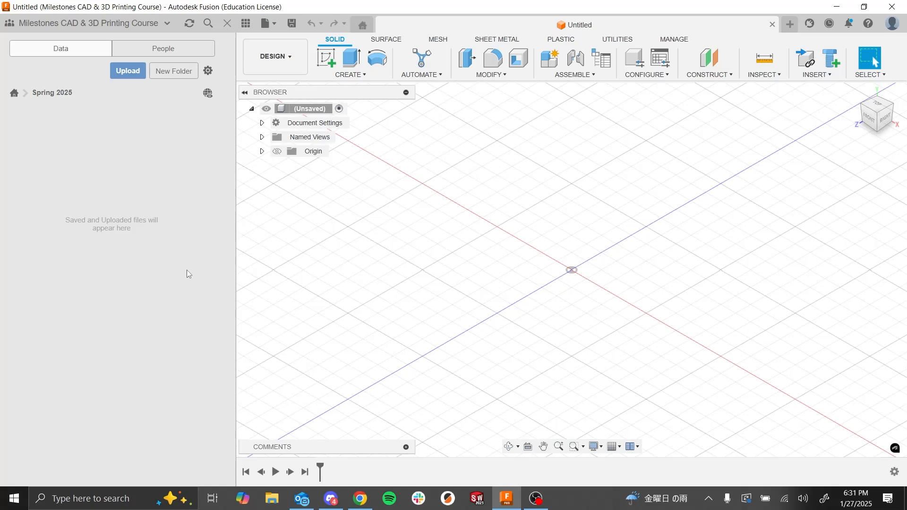
left_click(246, 22)
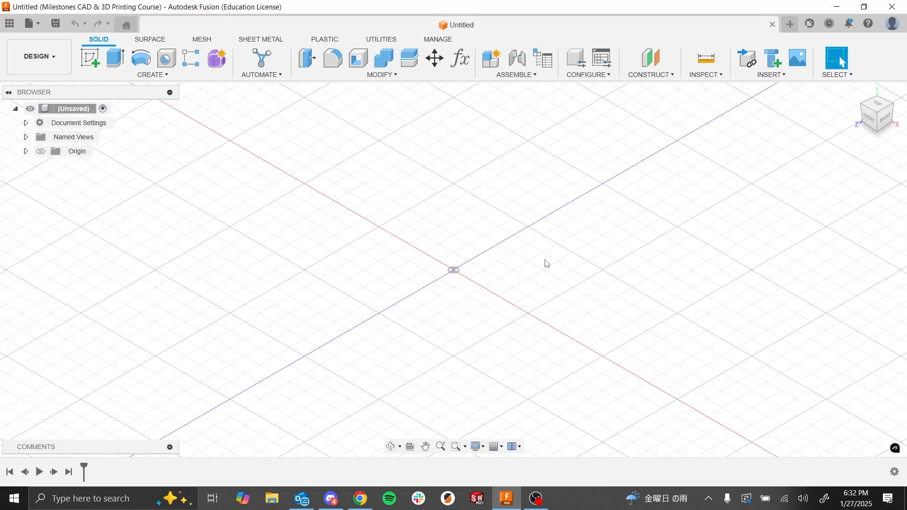
- Review the grid and snap options, switching Layout Grid off and back on
left_click(502, 448)
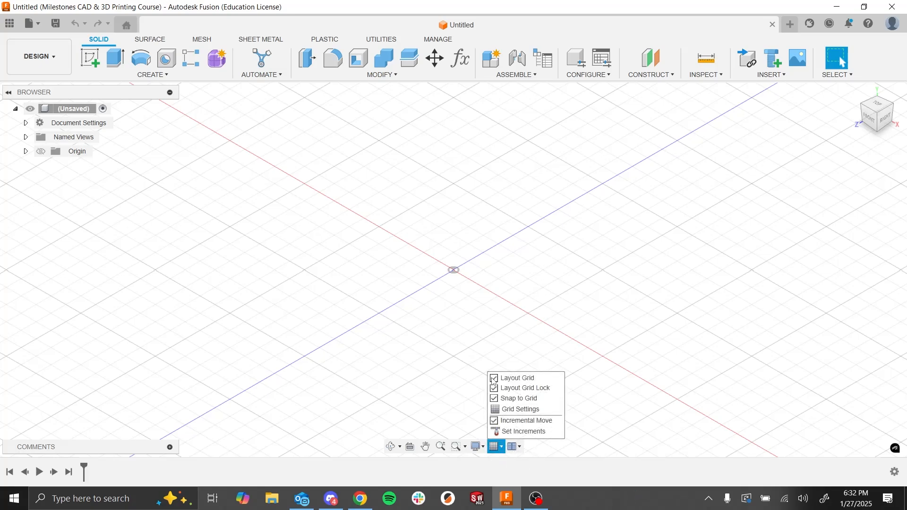
left_click(600, 299)
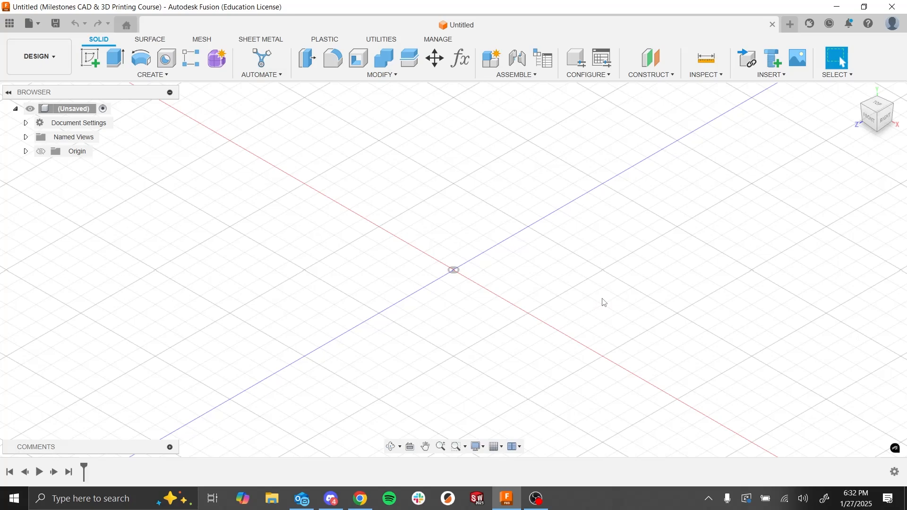
left_click(496, 447)
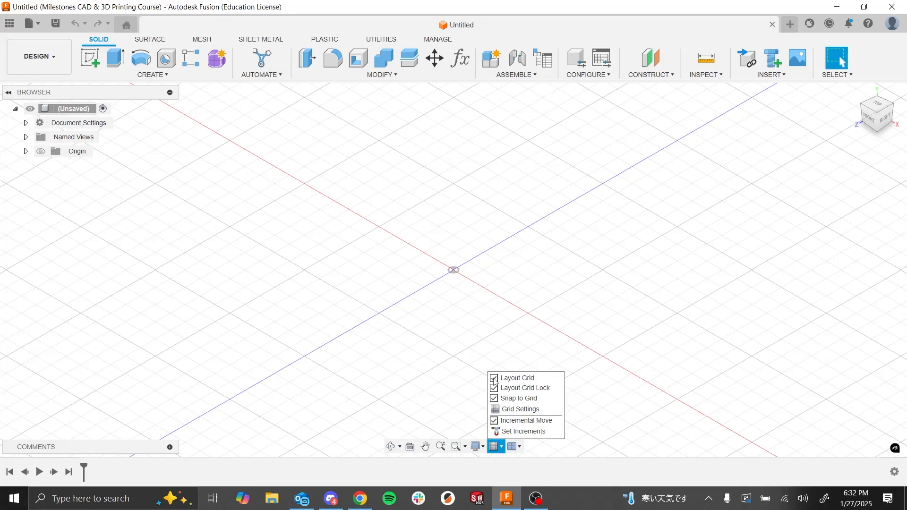
left_click(494, 378)
left_click(494, 379)
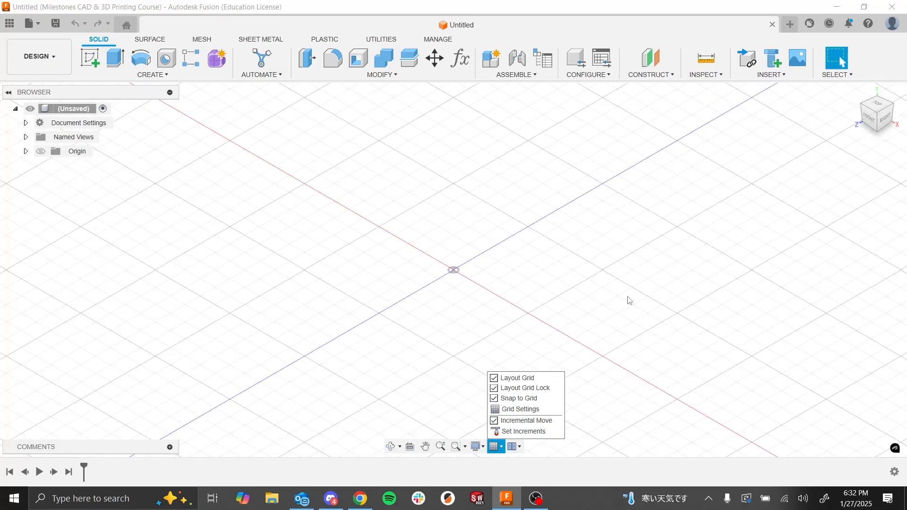
left_click(630, 301)
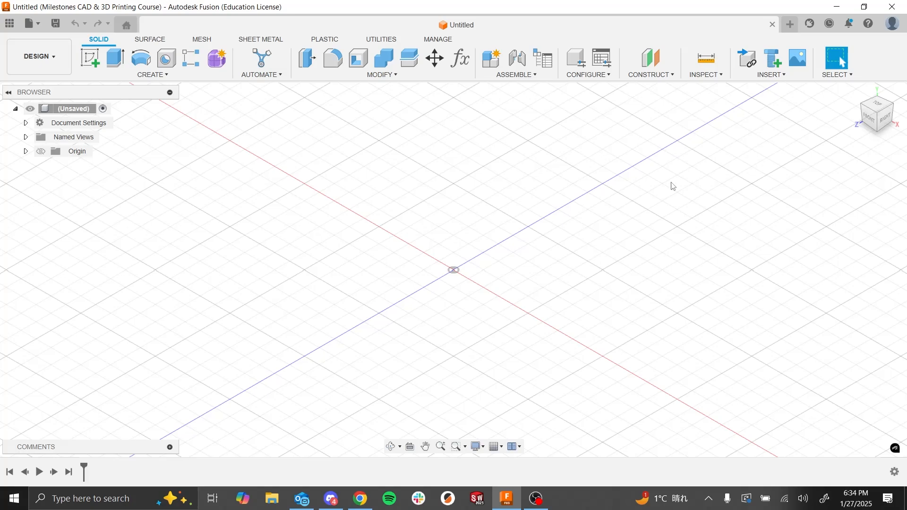
- View the empty design from the top and the front, and orbit to an angled view
left_click(876, 108)
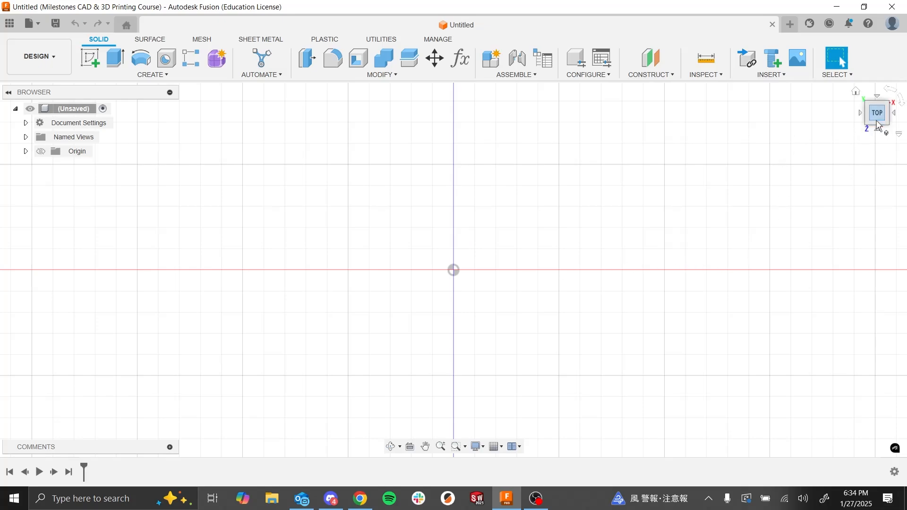
mouse_move(877, 122)
left_mouse_down()
mouse_move(868, 82)
mouse_move(835, 84)
mouse_move(867, 75)
mouse_move(878, 40)
mouse_move(877, 71)
mouse_move(862, 79)
mouse_move(877, 124)
left_mouse_up()
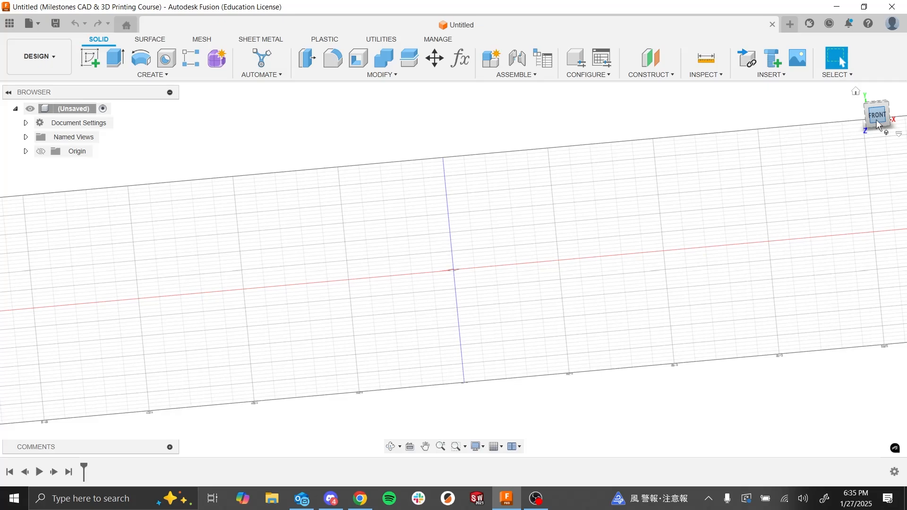
left_click(877, 123)
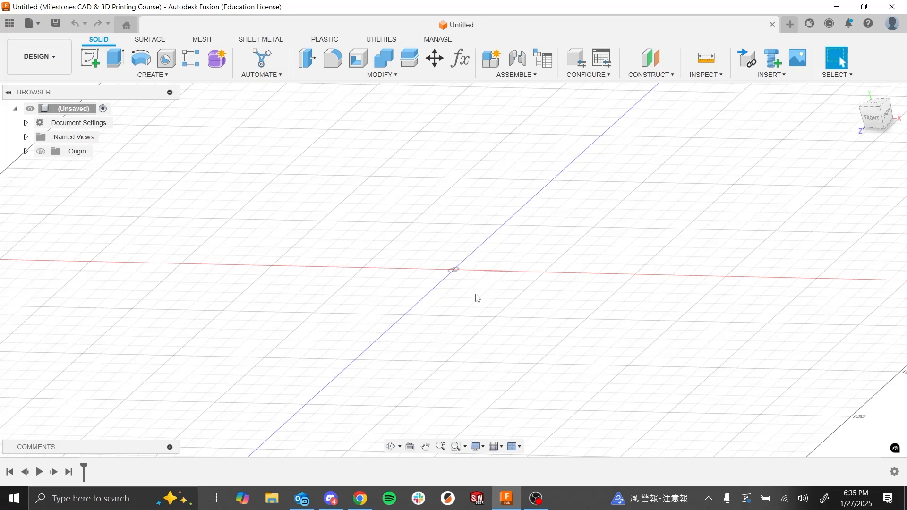
- Practise zooming in and out, panning sideways and orbiting around the empty grid near the origin
scroll(438, 275, "down", 3)
scroll(438, 275, "down", 2)
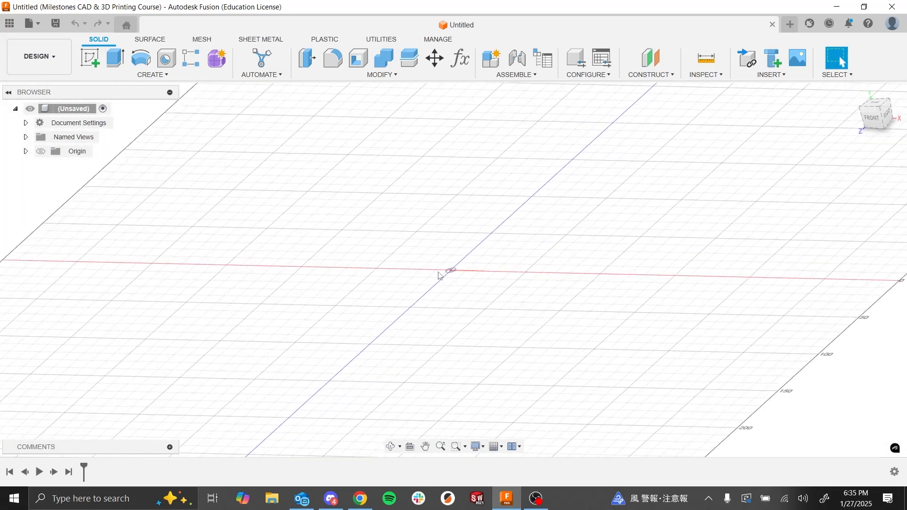
scroll(439, 275, "up", 3)
scroll(439, 275, "down", 3)
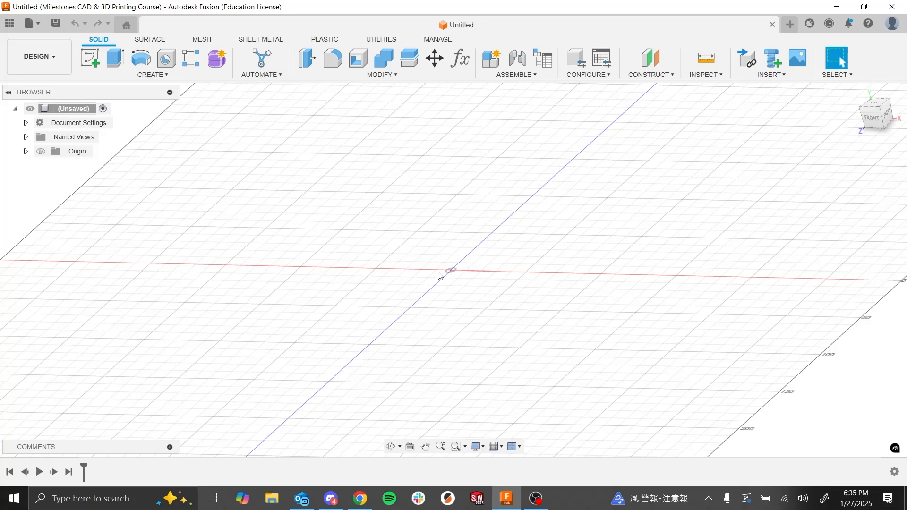
scroll(438, 275, "right", 3)
scroll(437, 276, "left", 4)
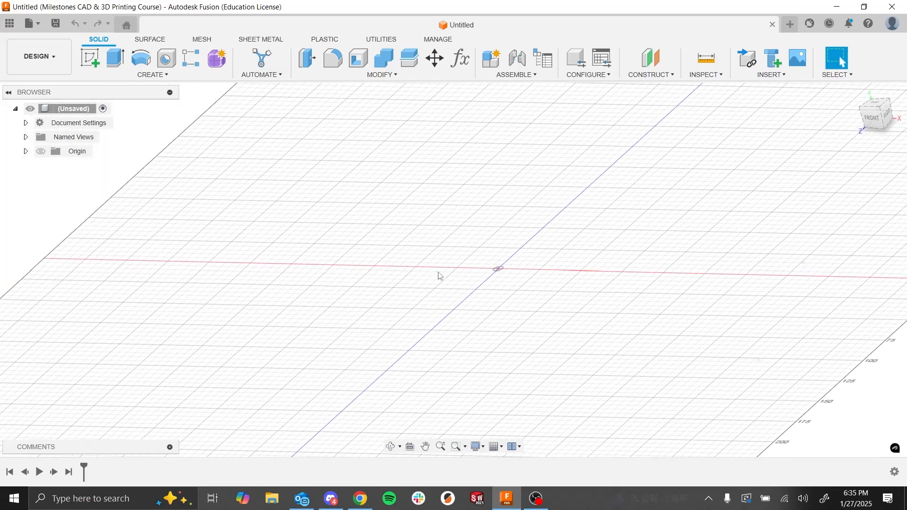
scroll(438, 275, "right", 5)
scroll(438, 275, "left", 2)
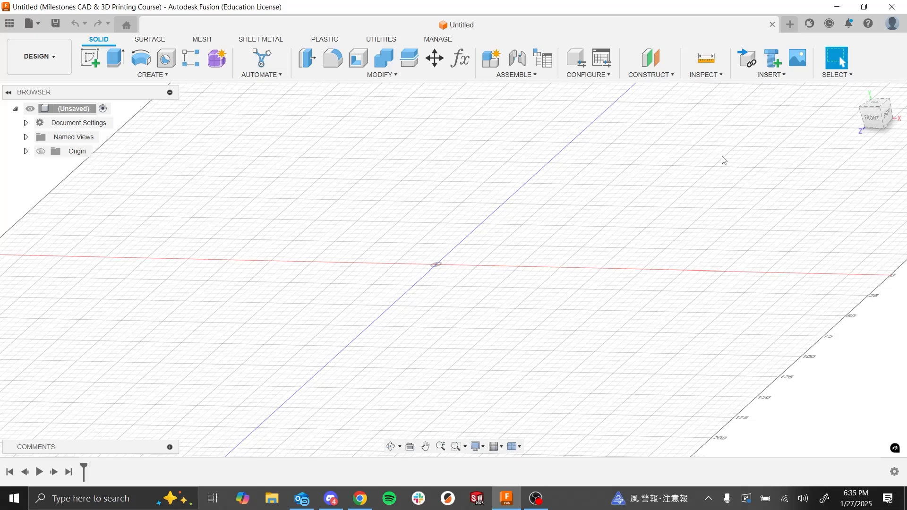
mouse_move(879, 117)
left_mouse_down()
mouse_move(867, 126)
mouse_move(892, 102)
mouse_move(885, 122)
left_mouse_up()
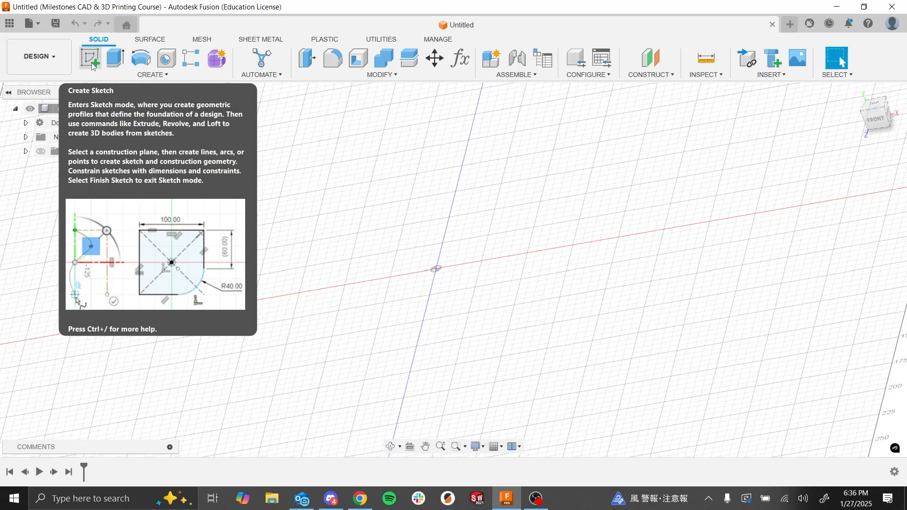
- Start a new sketch on the horizontal plane through the origin
left_click(94, 67)
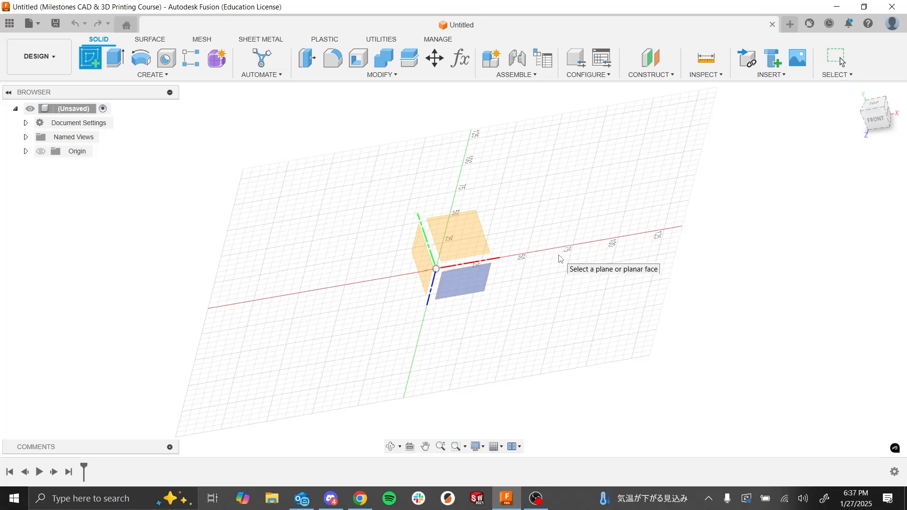
left_click(479, 279)
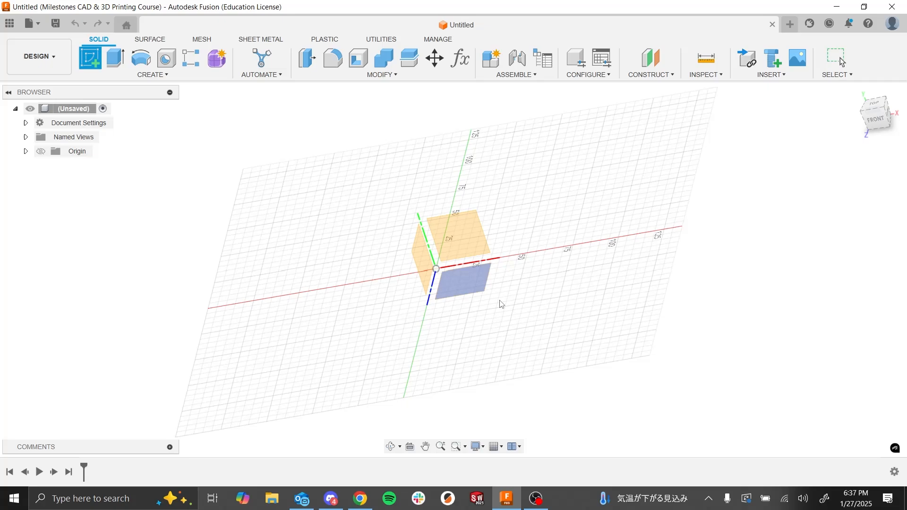
left_click(475, 289)
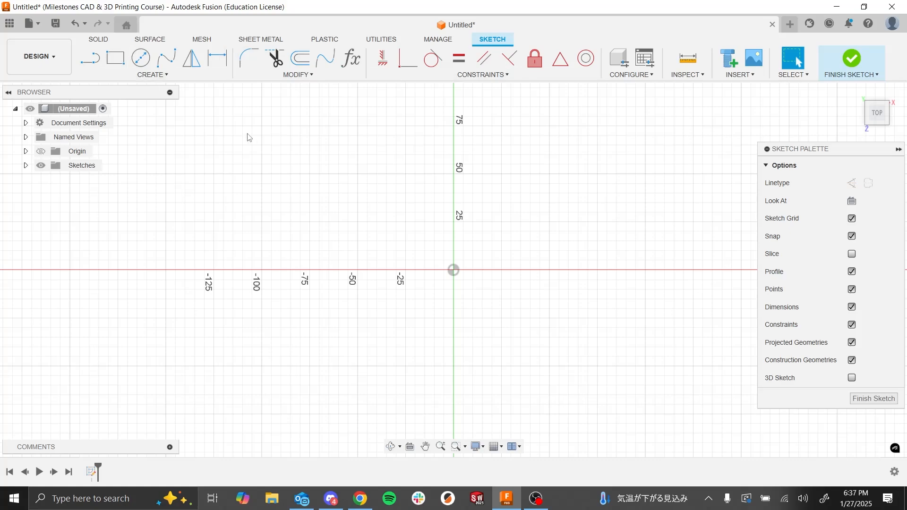
- Sketch a two-point rectangle from the origin and pull its free corner in to a size of about 71 × 68 mm
left_click(112, 62)
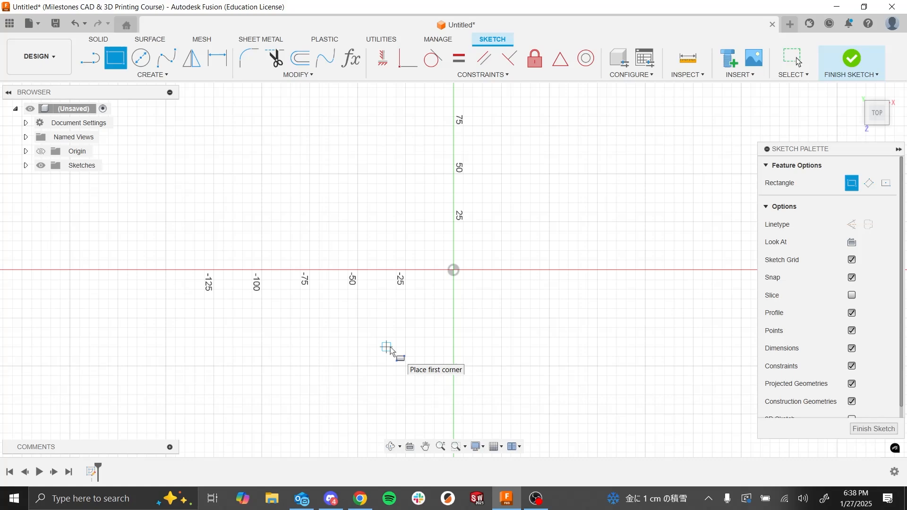
left_click(453, 270)
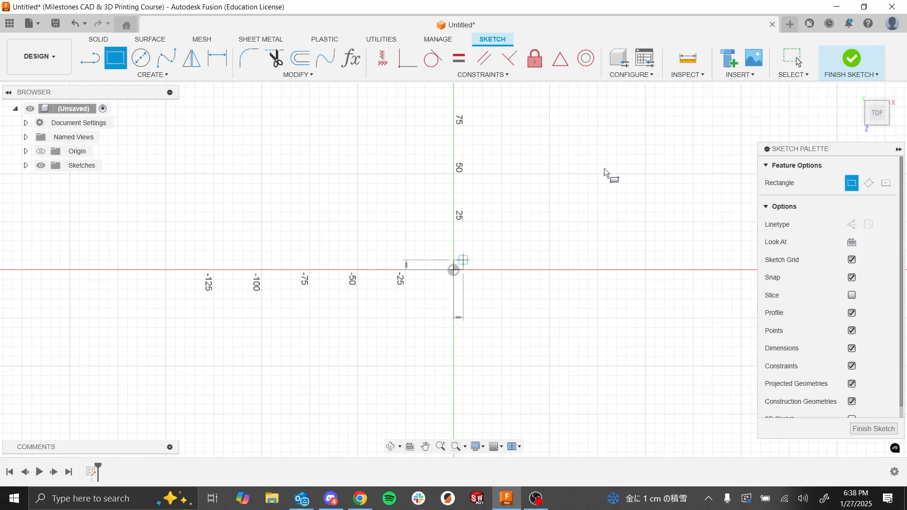
left_click(636, 126)
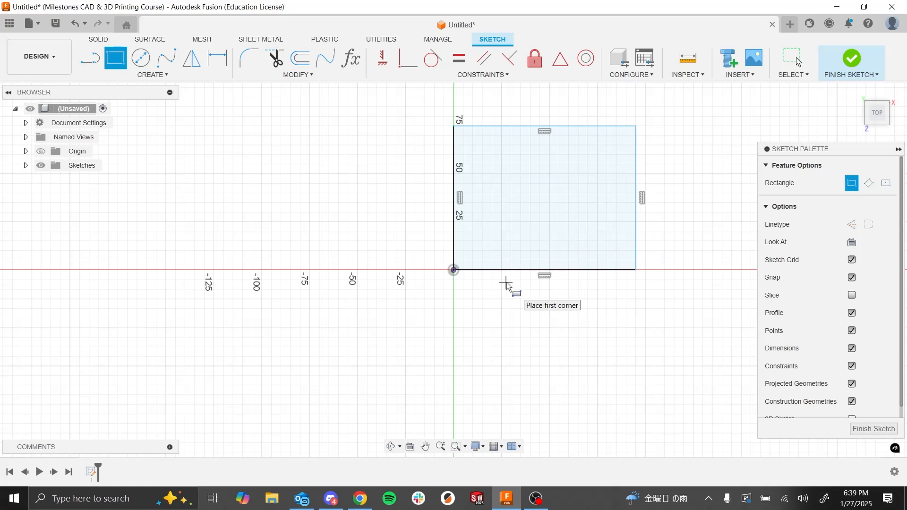
key("Escape")
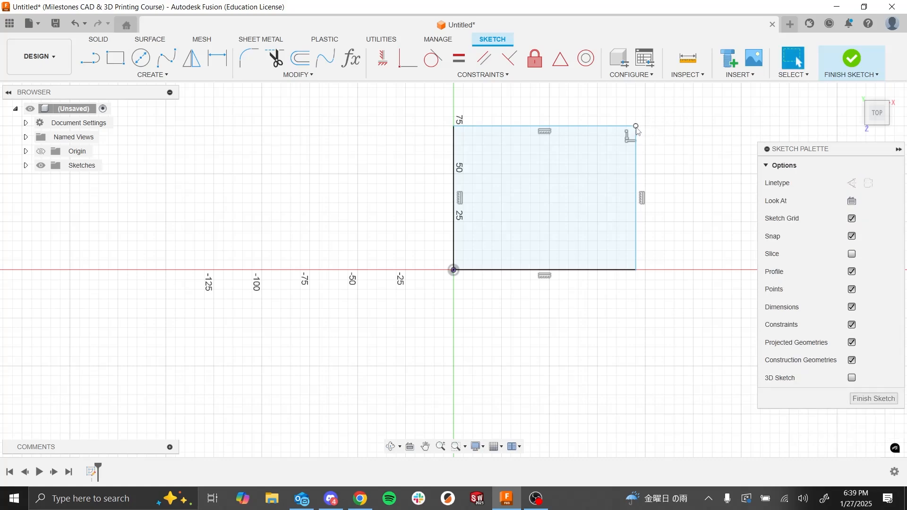
left_click_drag(636, 128, 589, 139)
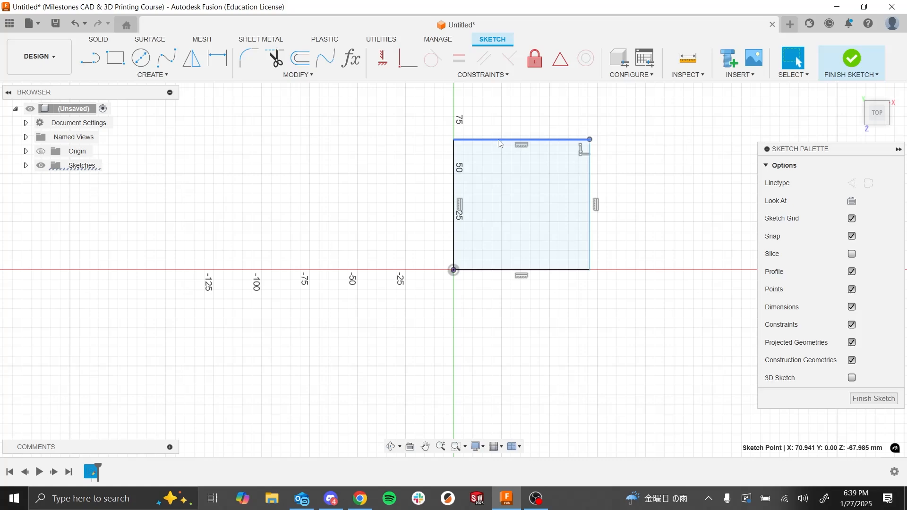
- Dimension the rectangle's width and set it to 70 mm
left_click(220, 65)
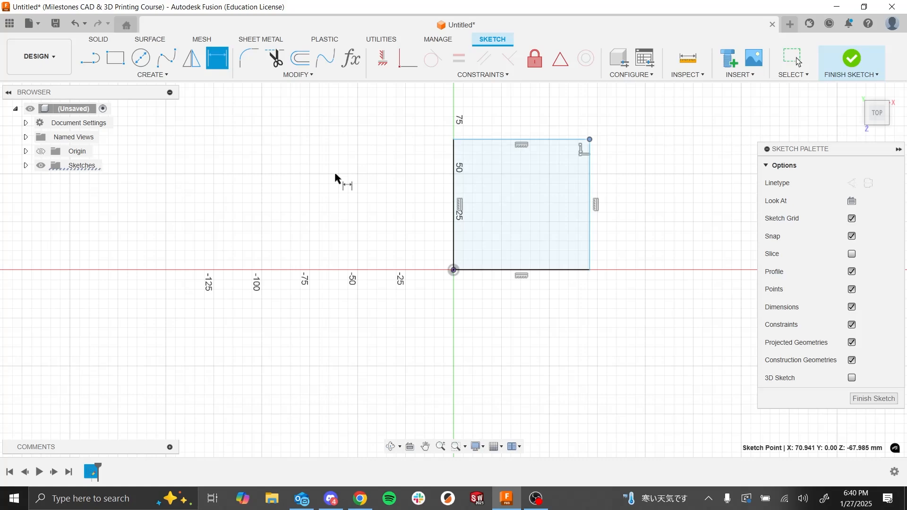
left_click(453, 197)
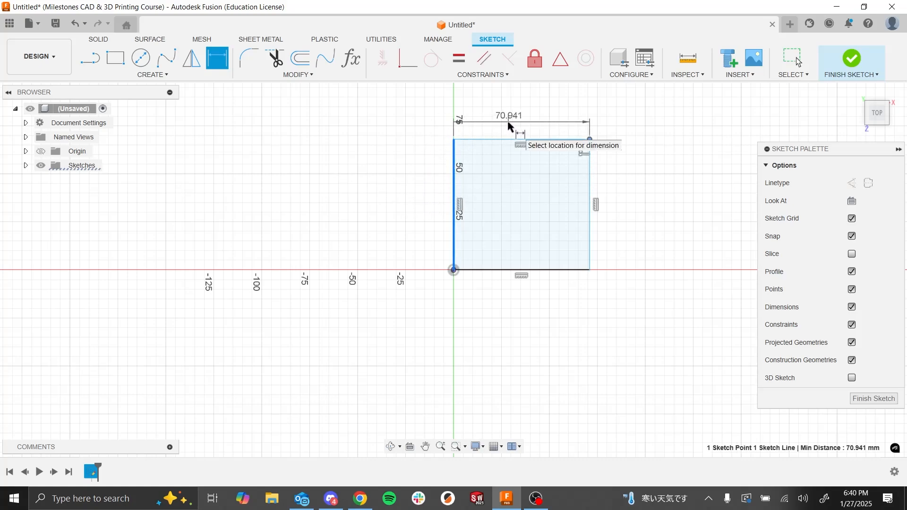
left_click(518, 116)
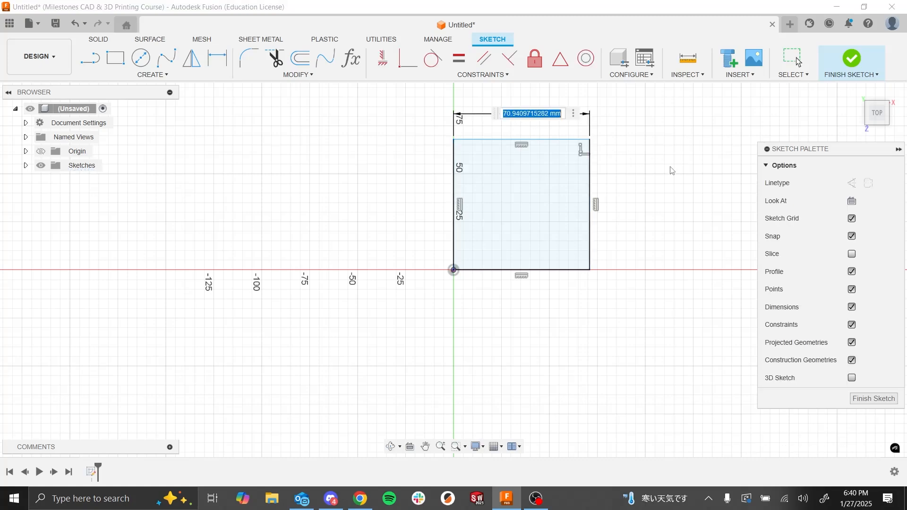
type("70")
key("Return")
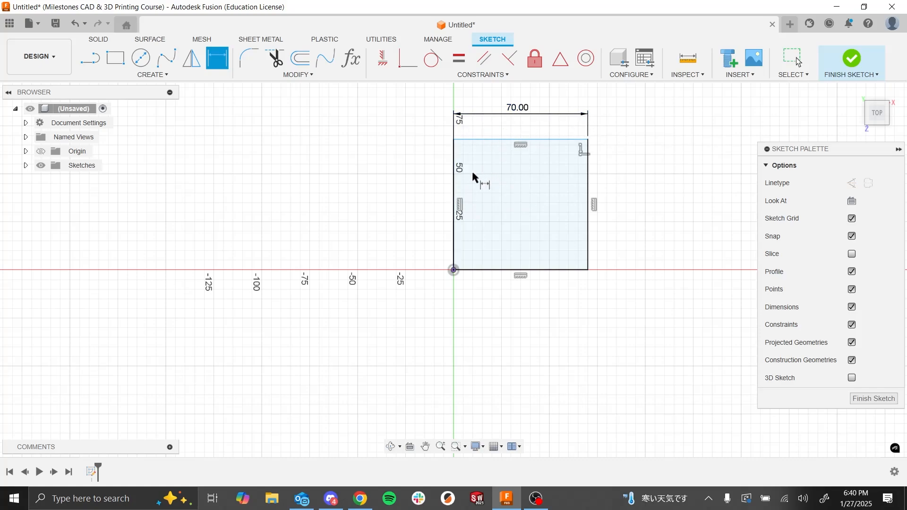
- Dimension the rectangle's vertical side at 70 mm and finish the sketch
left_click(453, 185)
left_click(420, 196)
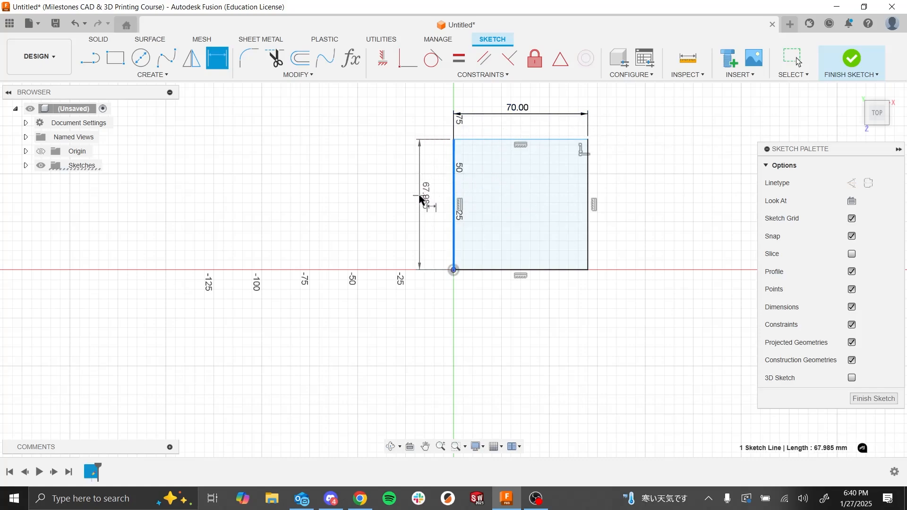
type("70")
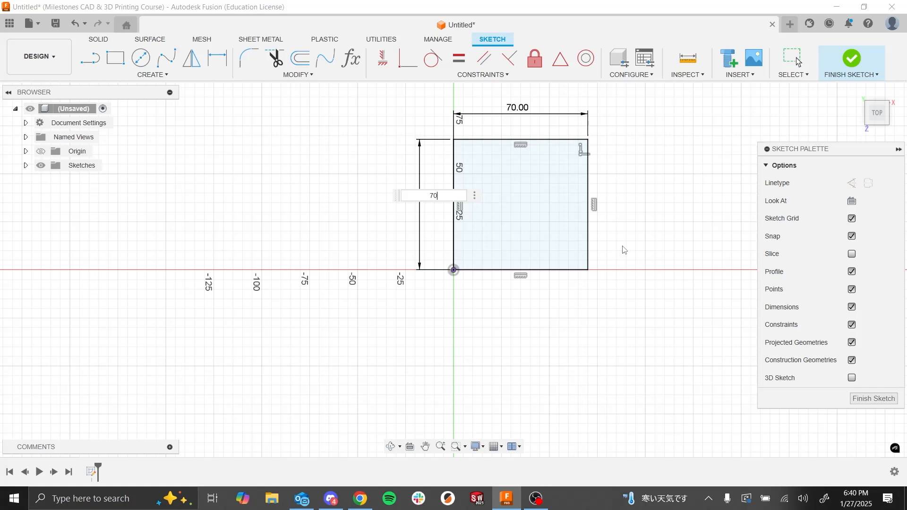
key("Return")
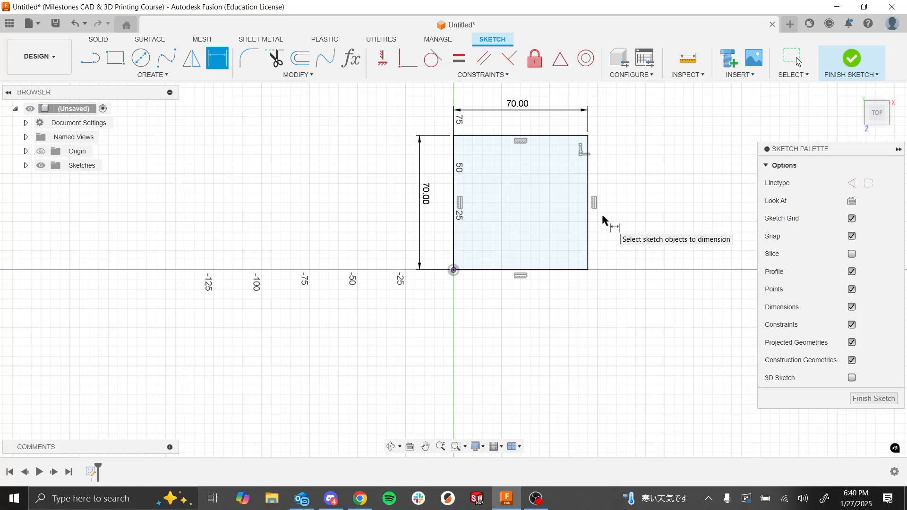
key("Escape")
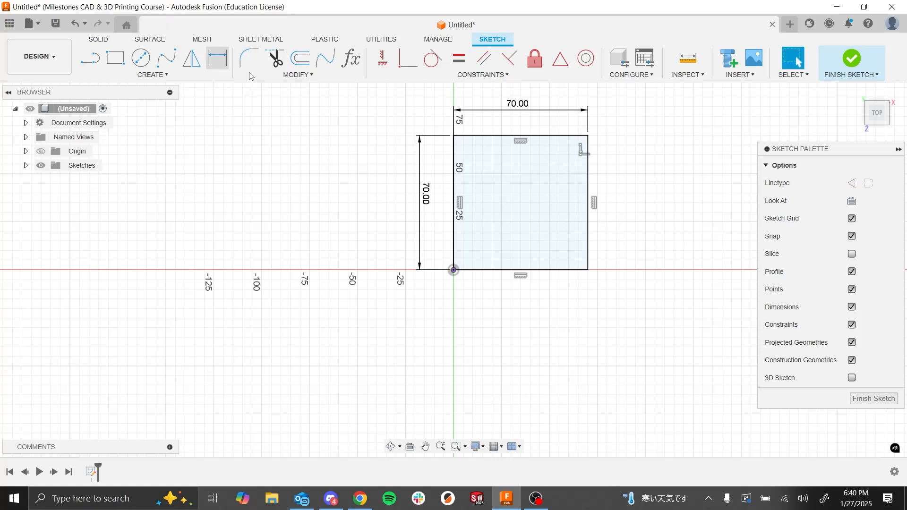
left_click(588, 136)
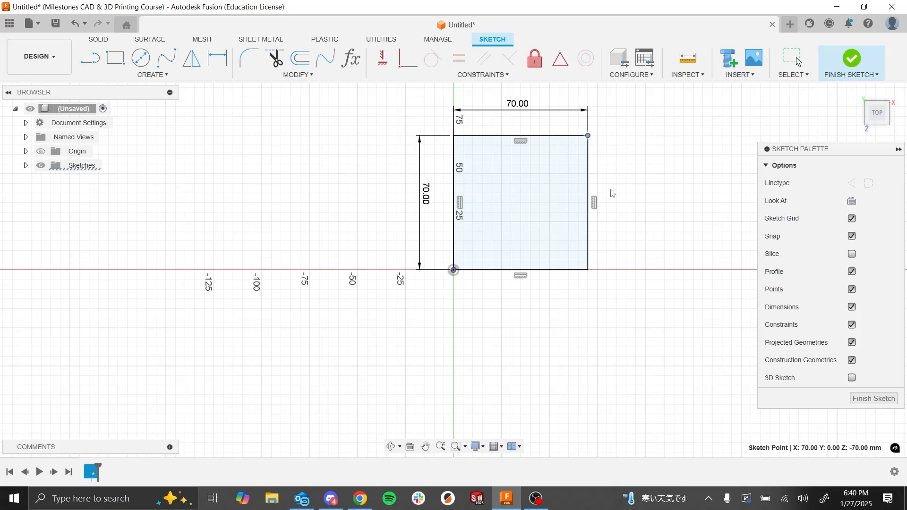
key("Escape")
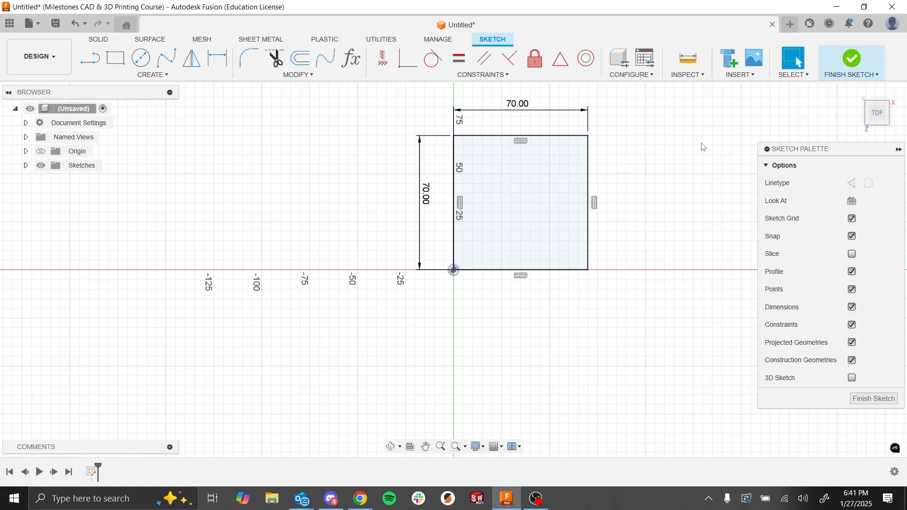
left_click(852, 63)
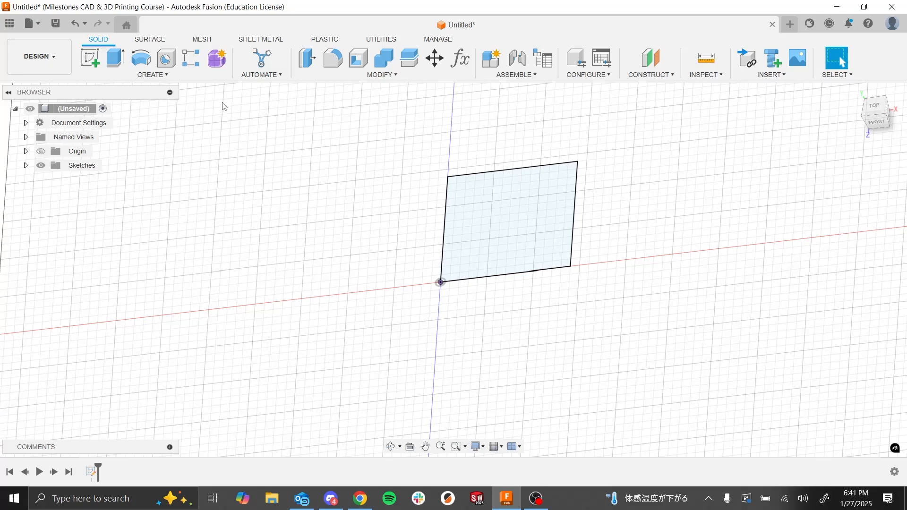
- Start an extrusion, clear the automatically chosen profile and select the square again as the profile
left_click(113, 64)
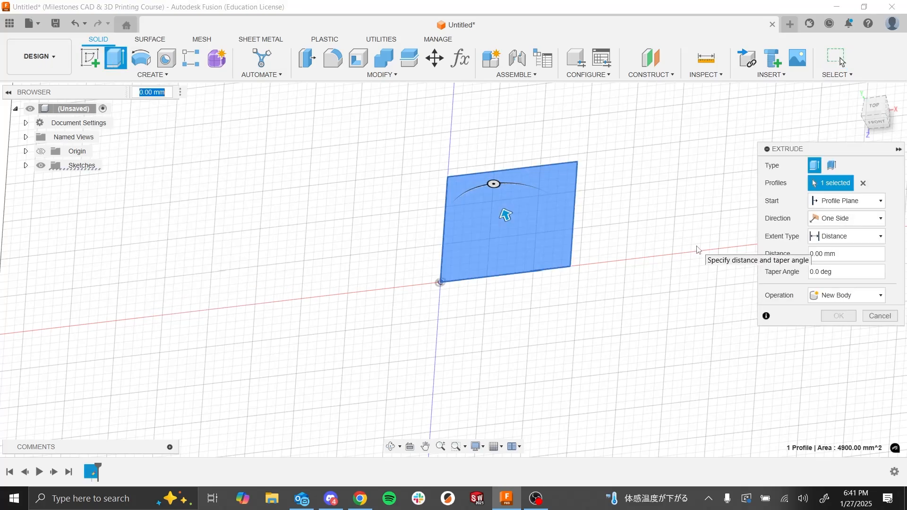
left_click(862, 184)
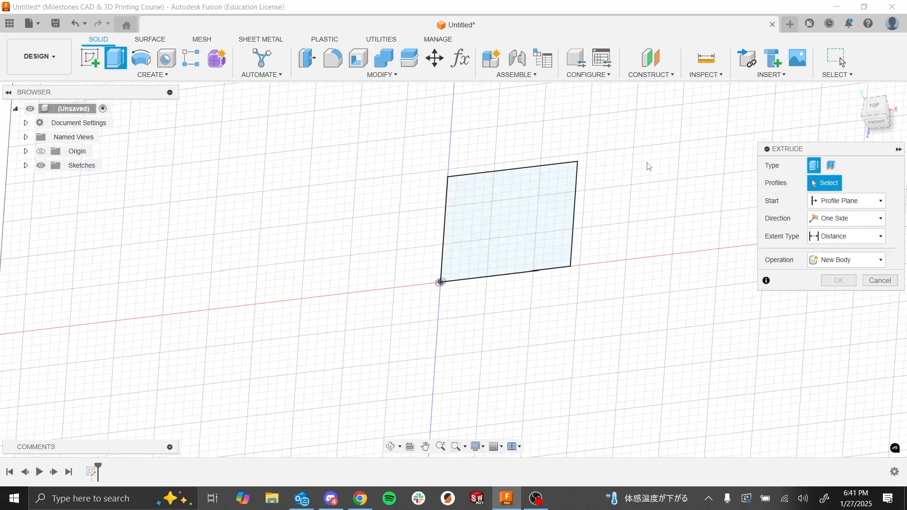
left_click(505, 215)
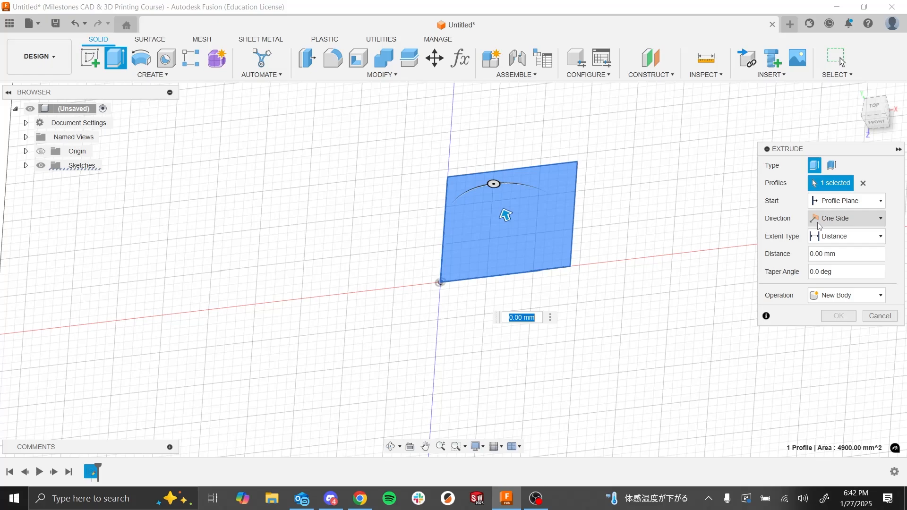
- Review the extrusion's direction and start options, keeping One Side and Profile Plane
left_click(819, 220)
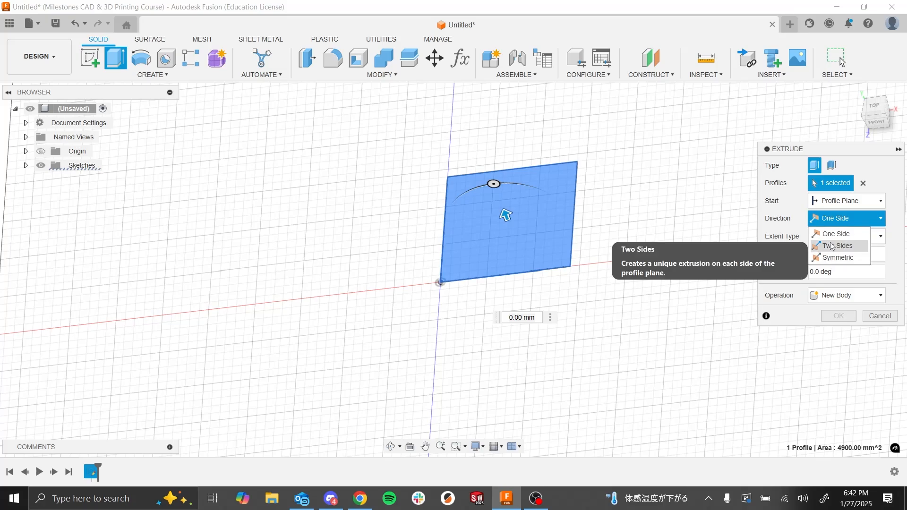
left_click(824, 198)
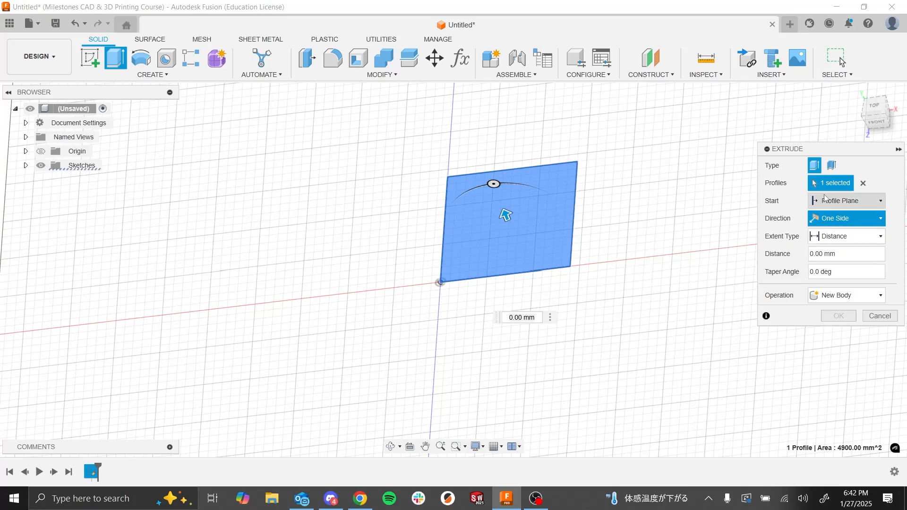
left_click(790, 206)
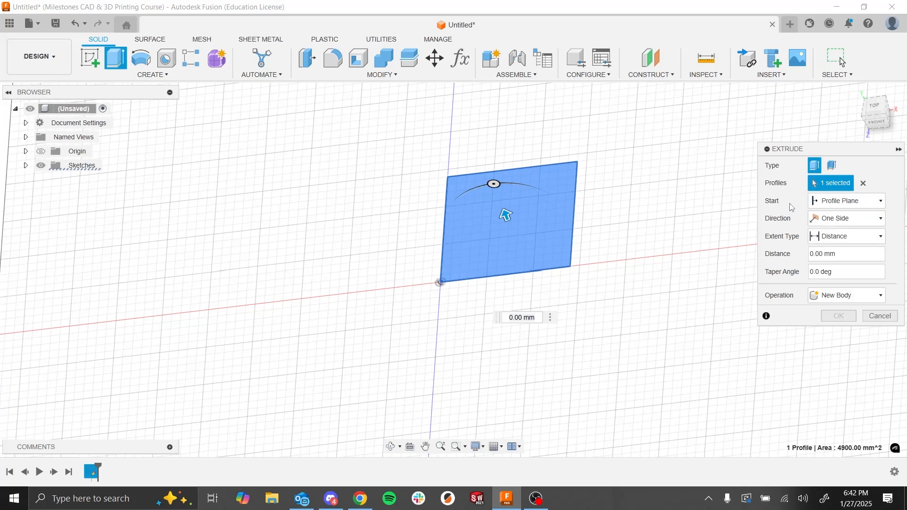
left_click(832, 228)
left_click(792, 216)
left_click(809, 201)
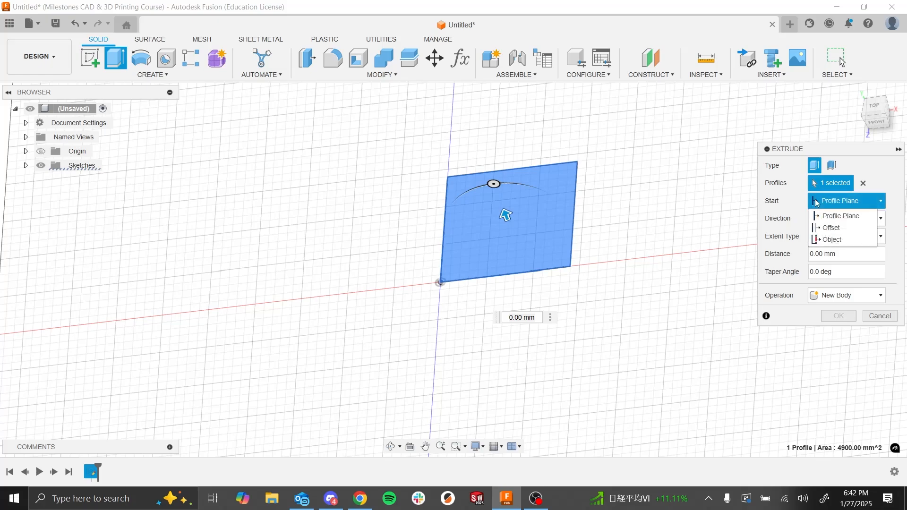
left_click(816, 199)
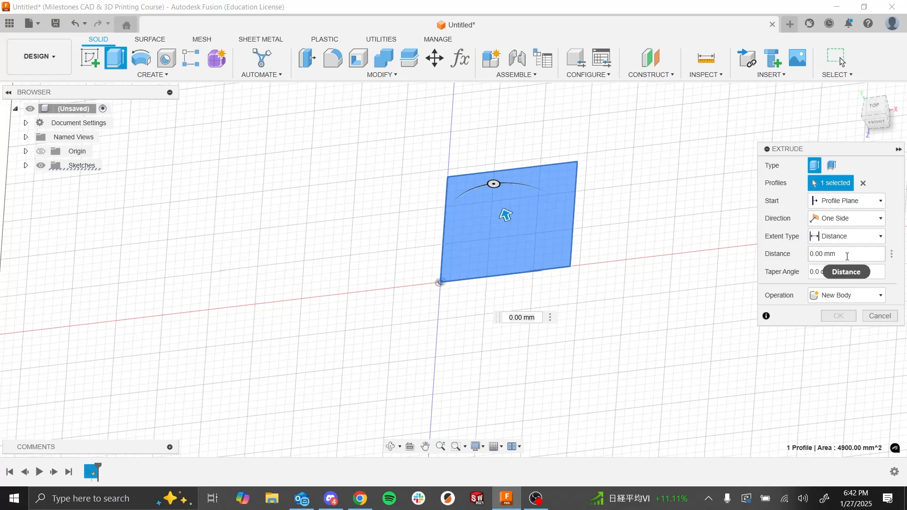
- Compare distances of 70 mm and 100 mm for the square's extrusion, and complete it at 70 mm as a new body
left_click(846, 255)
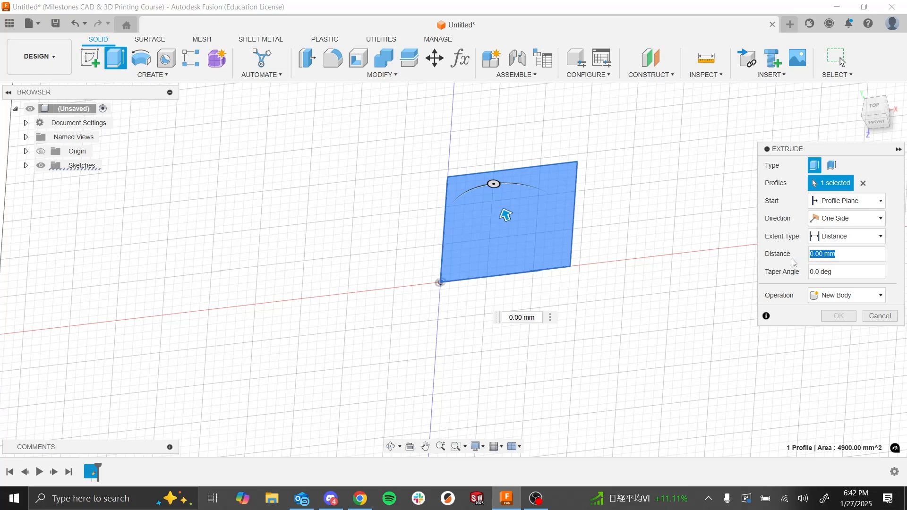
type("70")
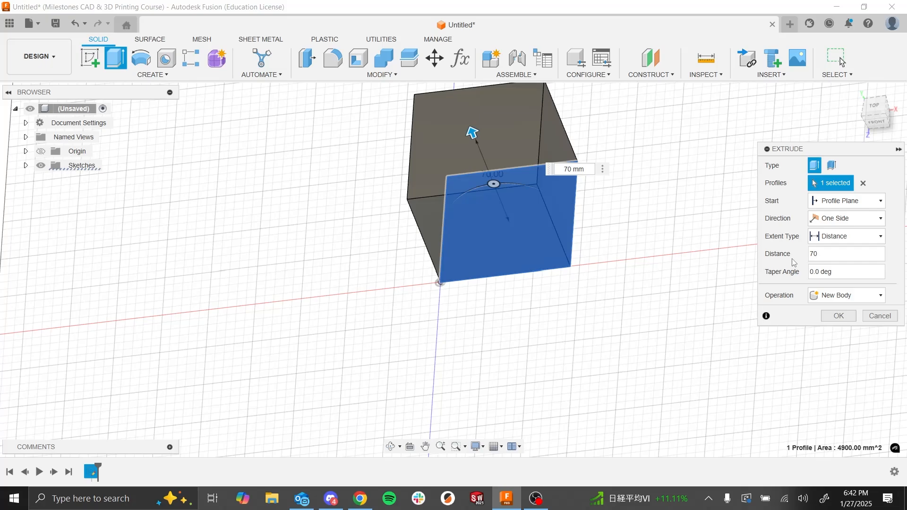
key("ctrl+a")
type("100")
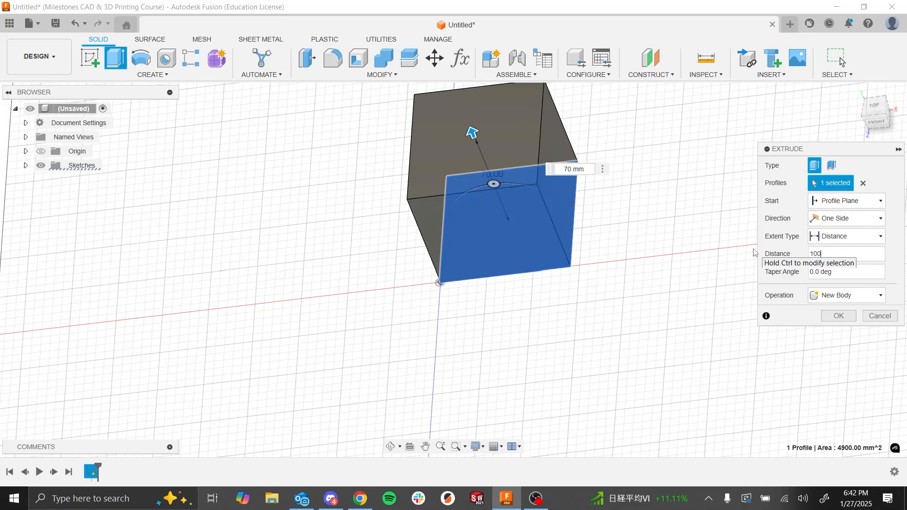
key("BackSpace")
key("BackSpace")
key("BackSpace")
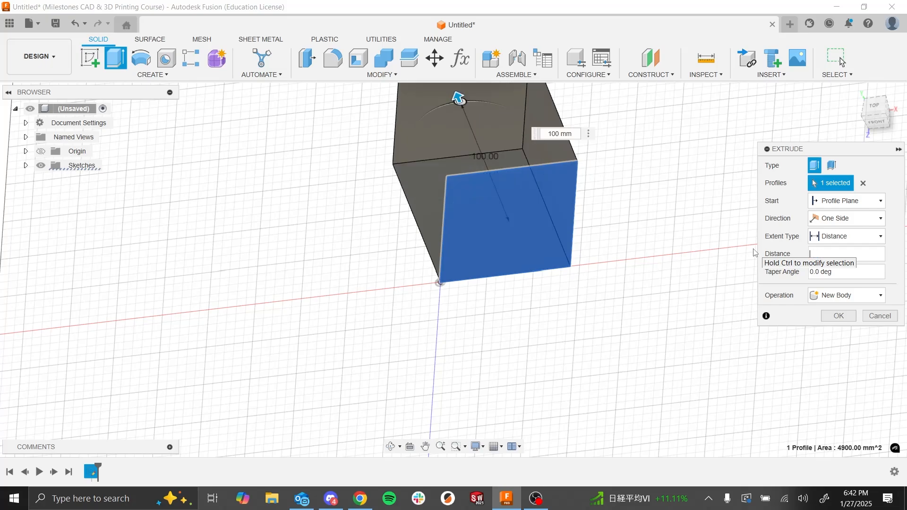
type("70")
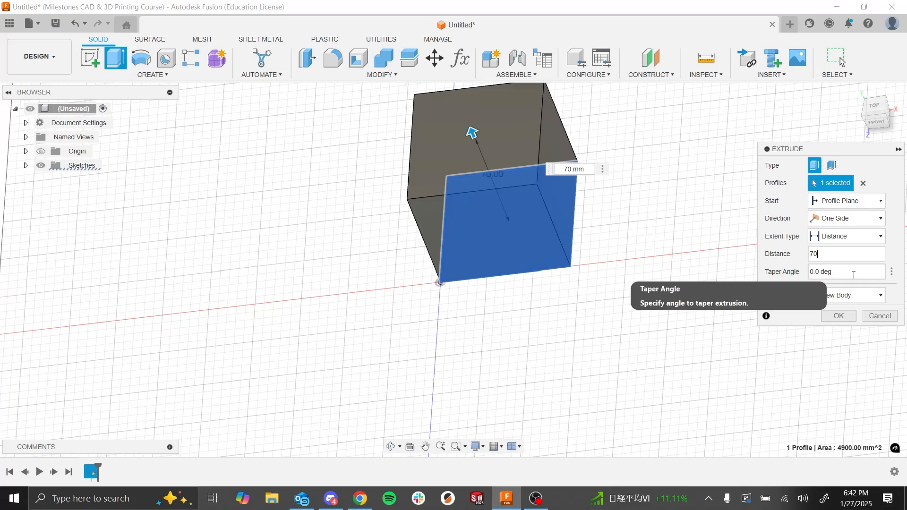
left_click(827, 320)
- Start a new sketch on the cube's top face
scroll(717, 407, "down", 2)
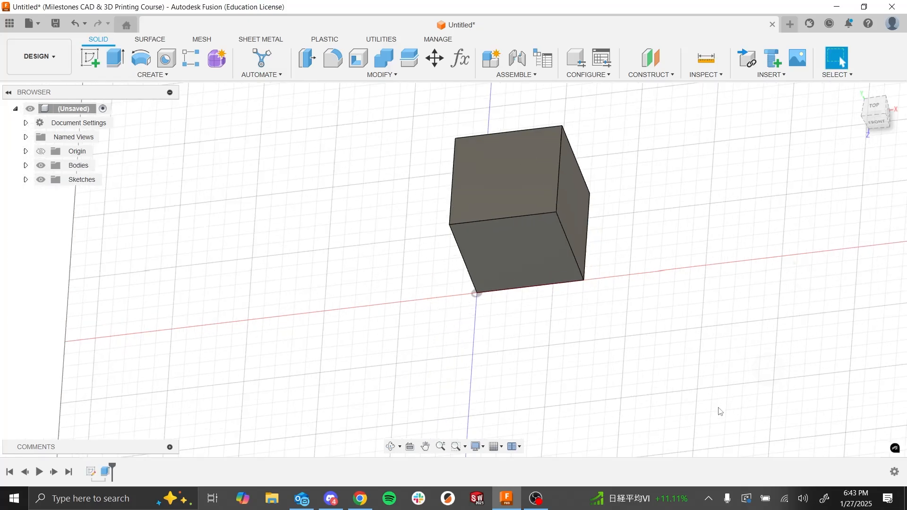
middle_click_drag(717, 408, 719, 411, "shift")
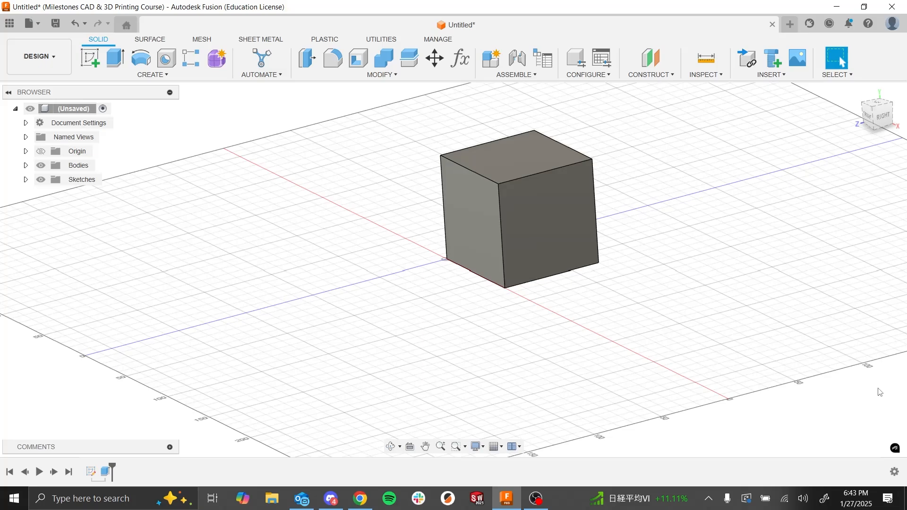
middle_click_drag(690, 450, 691, 476, "shift")
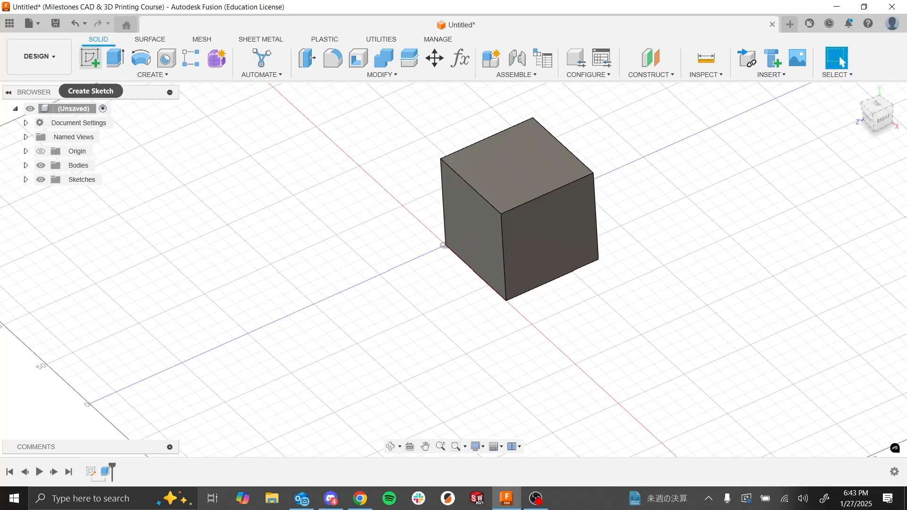
left_click(89, 58)
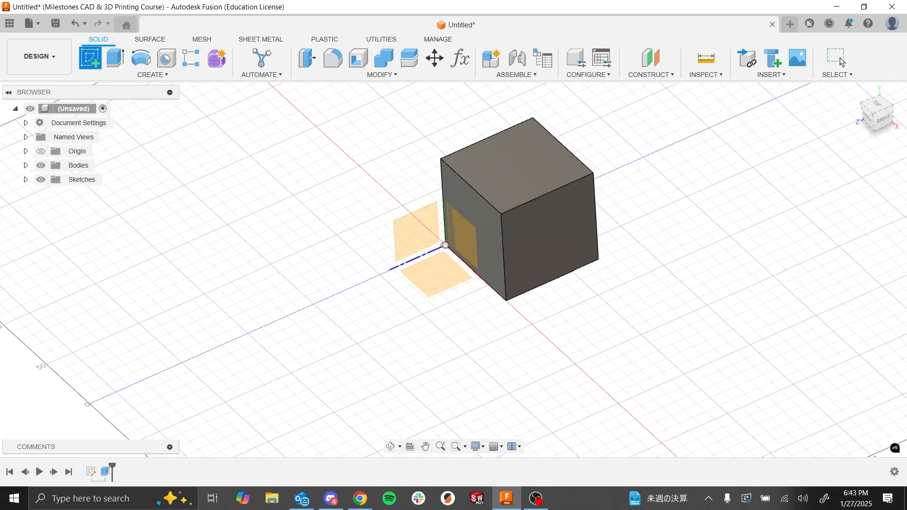
left_click(417, 232)
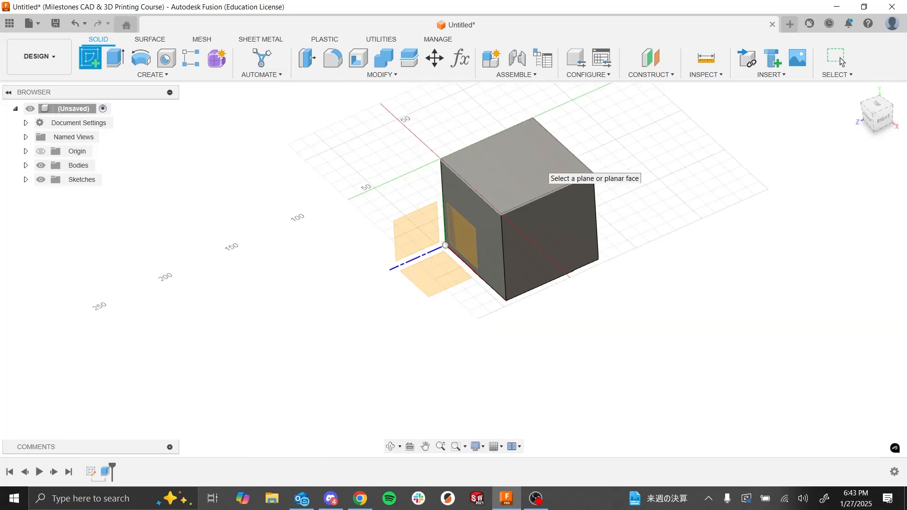
left_click(541, 163)
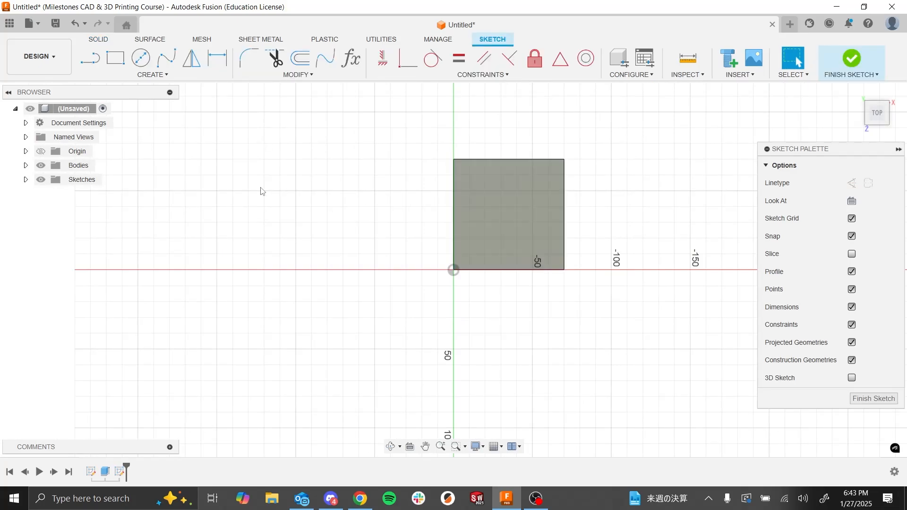
- Sketch a centre-diameter circle about 146 mm in diameter beside the cube, on the side of the origin away from it
left_click(141, 58)
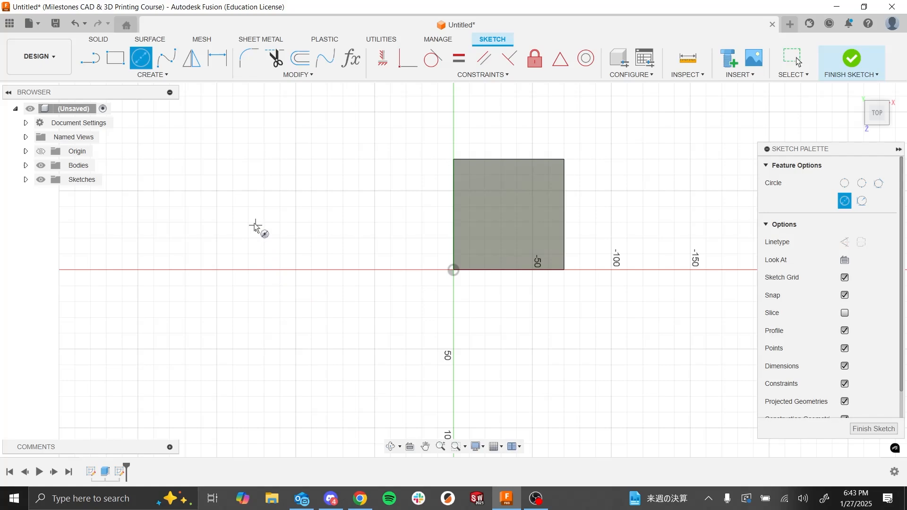
left_click(237, 221)
left_click(319, 301)
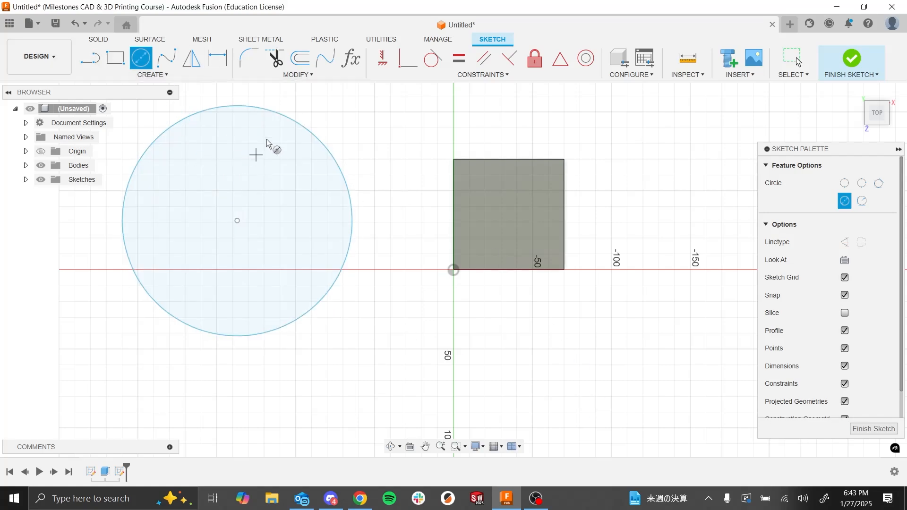
- Dimension the circle's diameter and set it to 100 mm
left_click(220, 62)
left_click(290, 125)
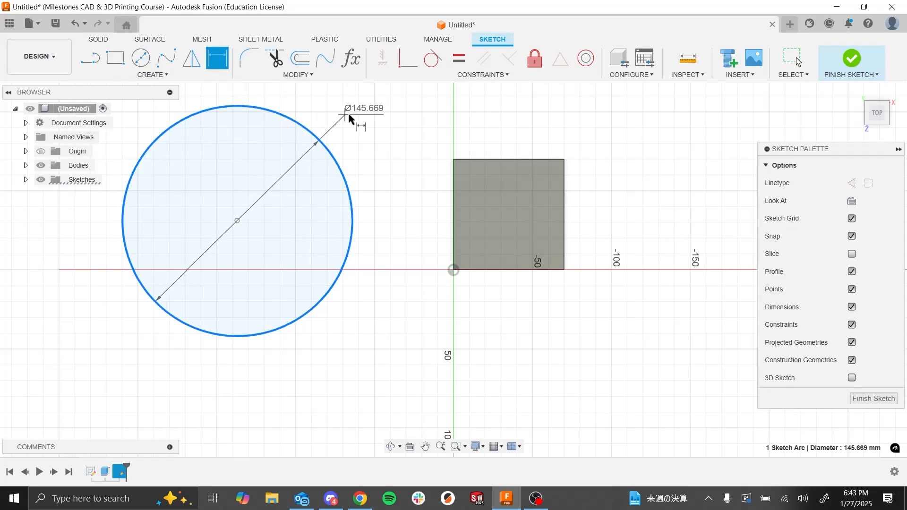
left_click(353, 119)
type("100")
key("Return")
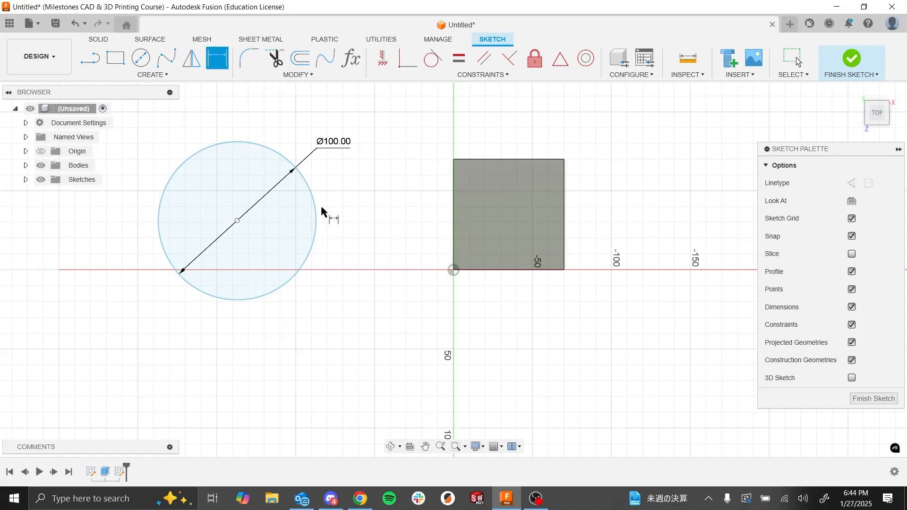
key("Escape")
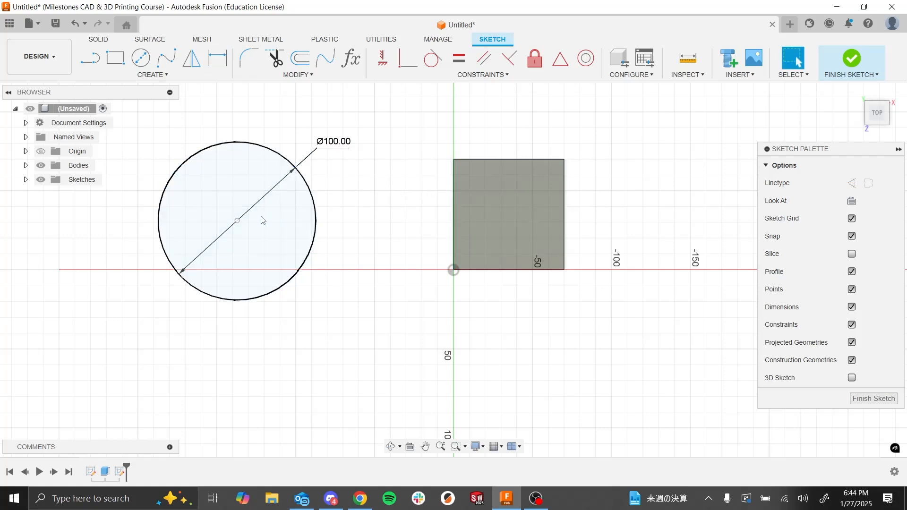
- Move the circle freely, and dimension the horizontal distance between its centre and the origin at 100 mm
left_click_drag(265, 252, 249, 236)
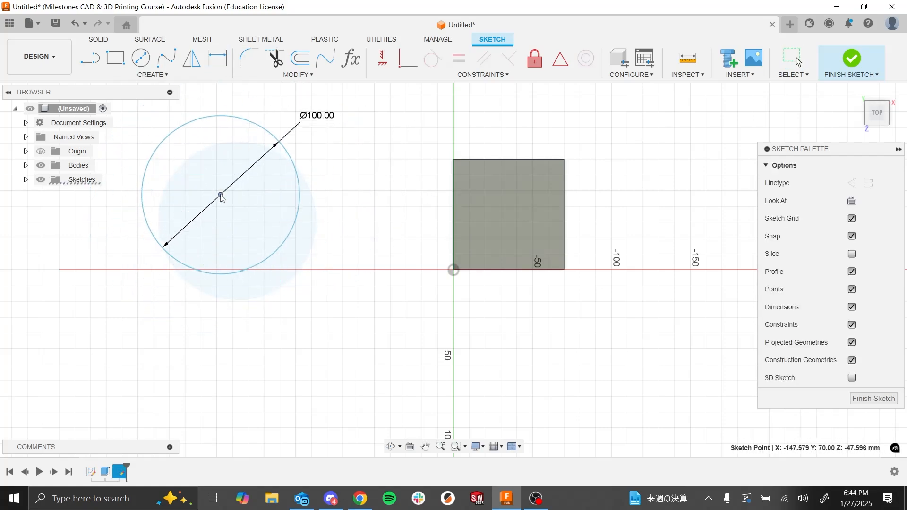
left_click(218, 58)
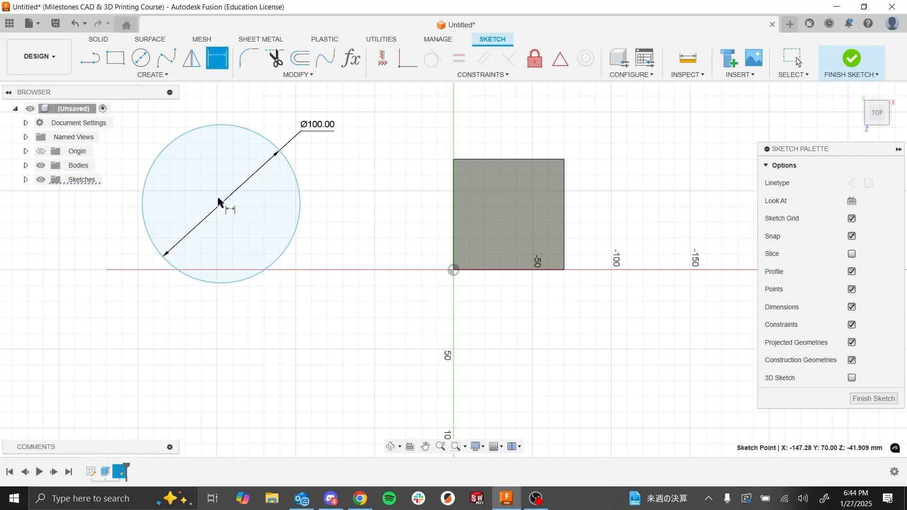
left_click(453, 270)
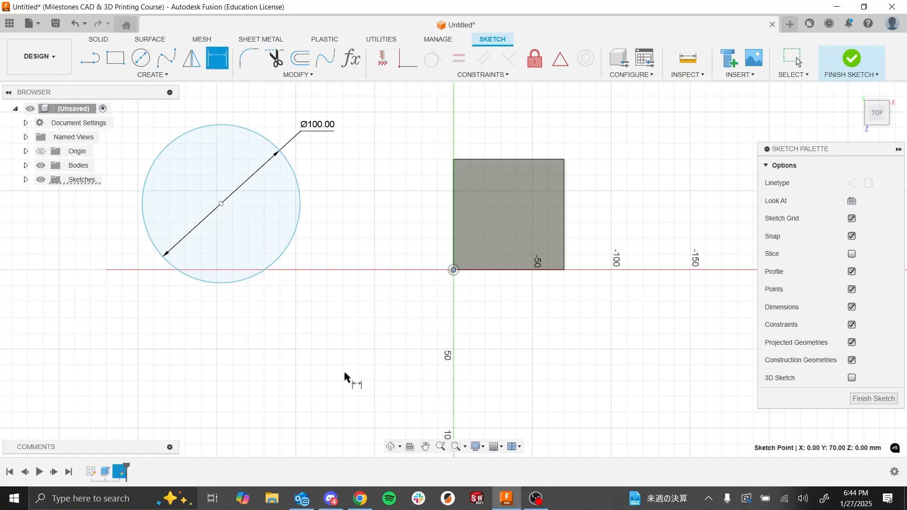
left_click(277, 267)
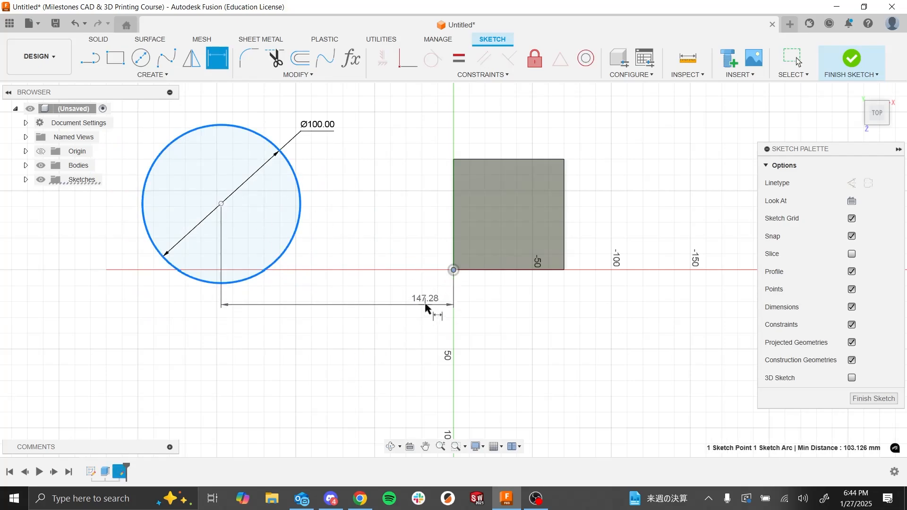
left_click(342, 384)
type("100")
key("Return")
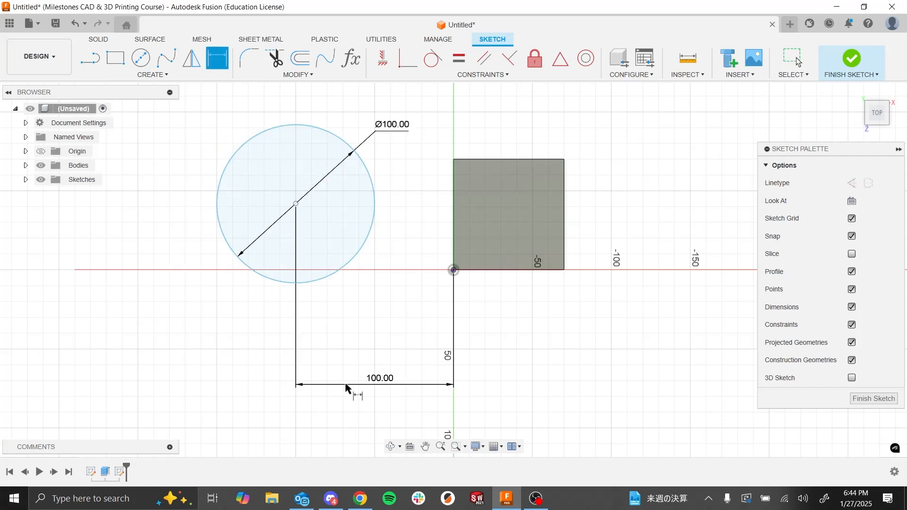
- Dimension the vertical distance between the circle's centre and the origin at 50 mm and finish the sketch
left_click(296, 203)
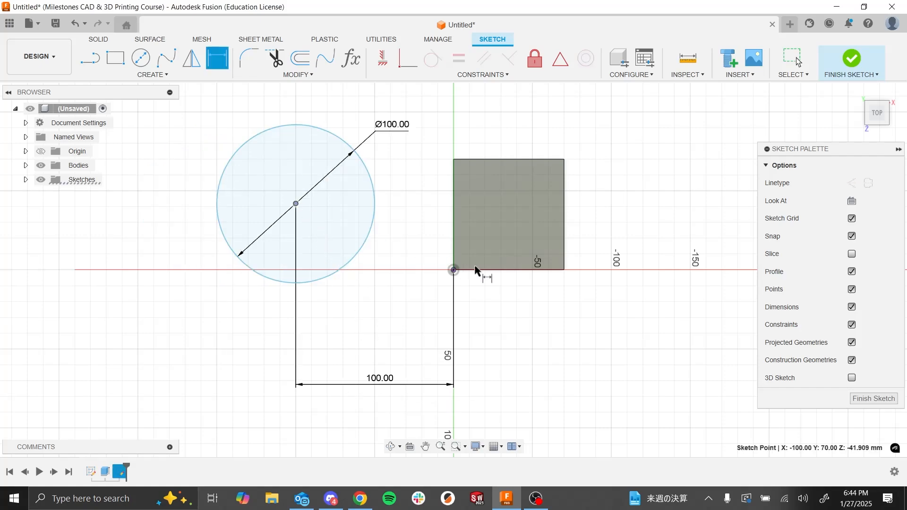
left_click(453, 270)
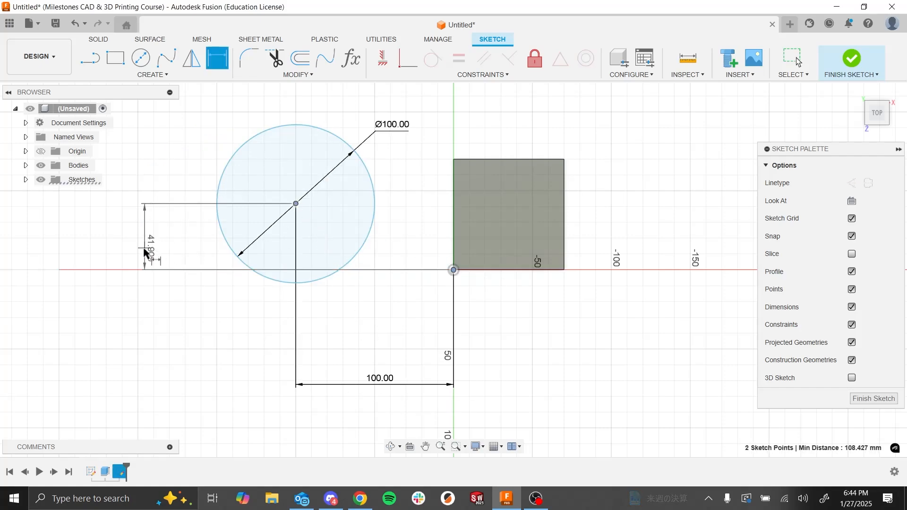
left_click(141, 248)
type("50")
key("Return")
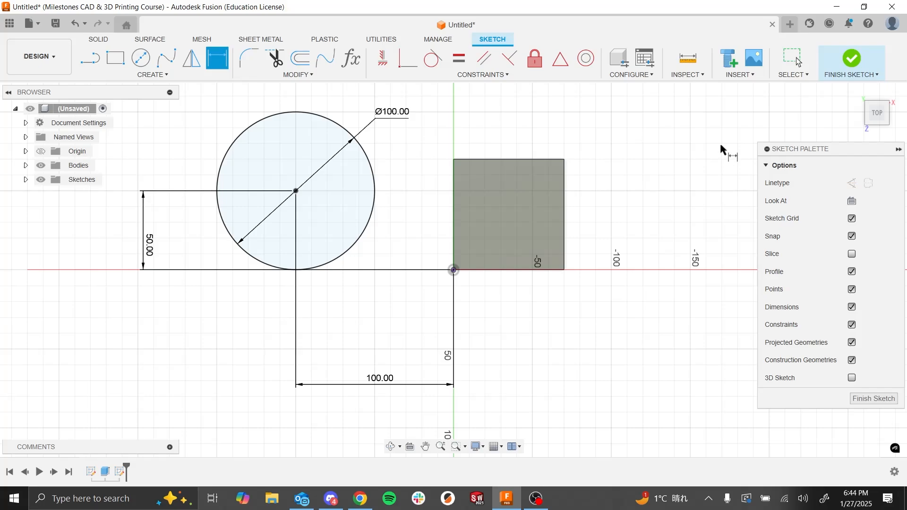
left_click(851, 61)
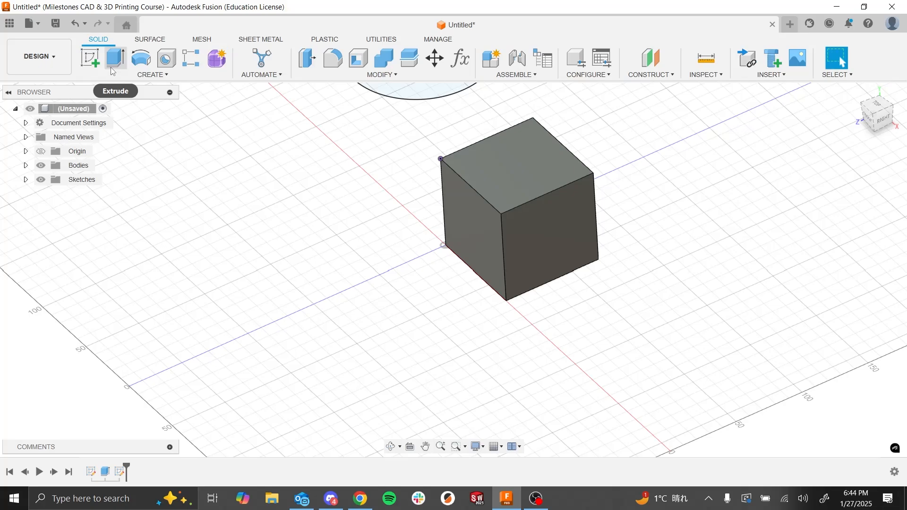
- Start an extrusion of the circle and set its direction to Symmetric
left_click(113, 59)
scroll(343, 243, "down", 3)
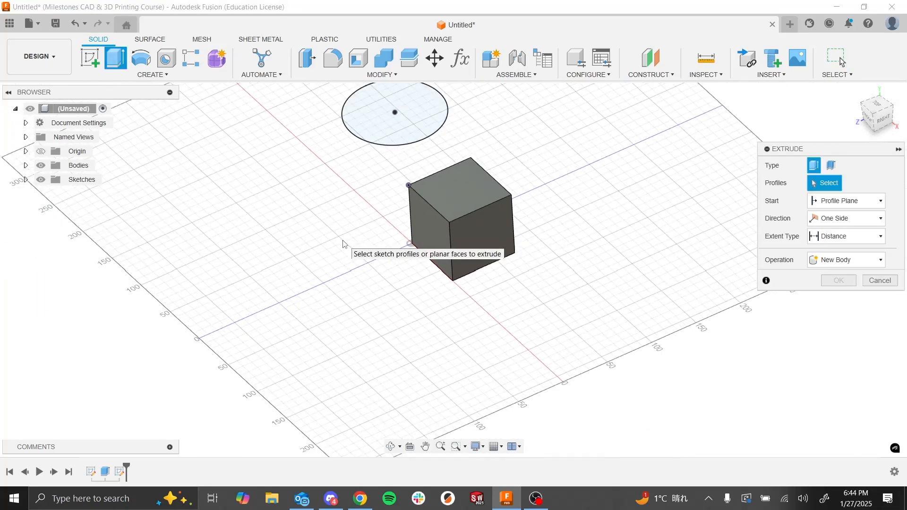
scroll(343, 244, "down", 2)
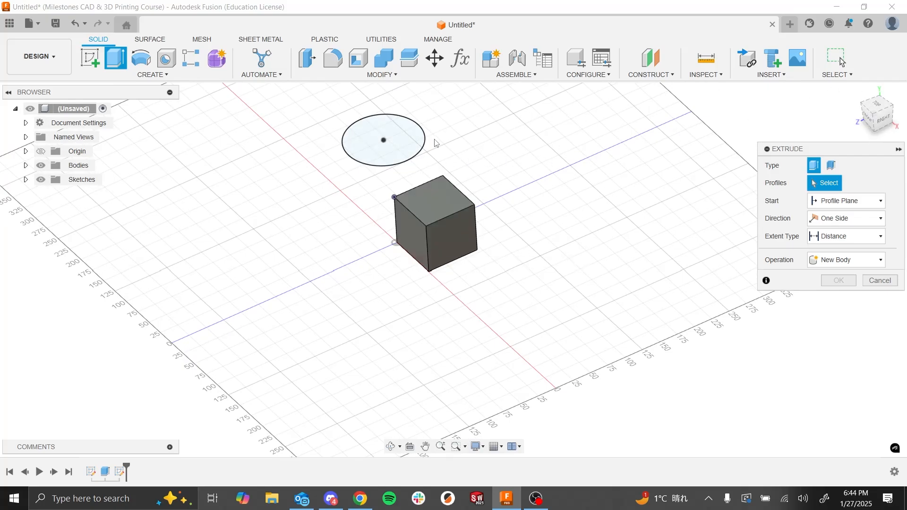
left_click(405, 147)
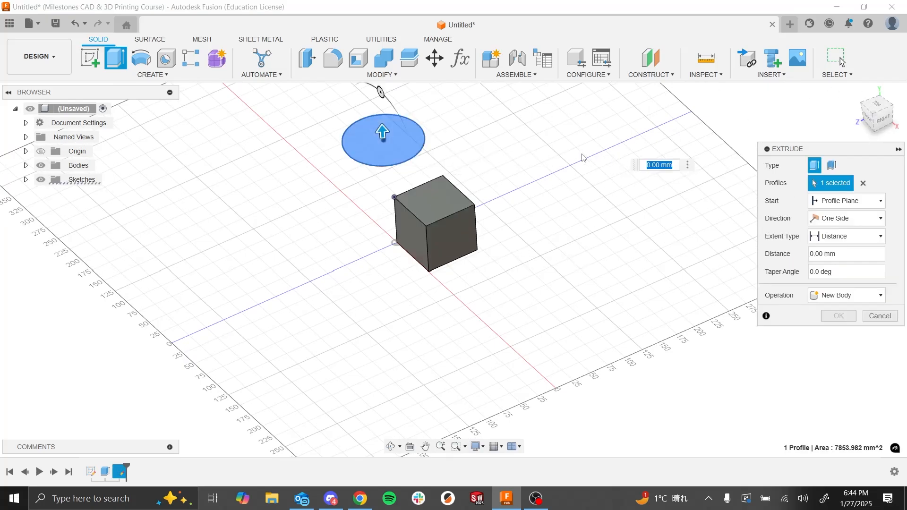
left_click(820, 221)
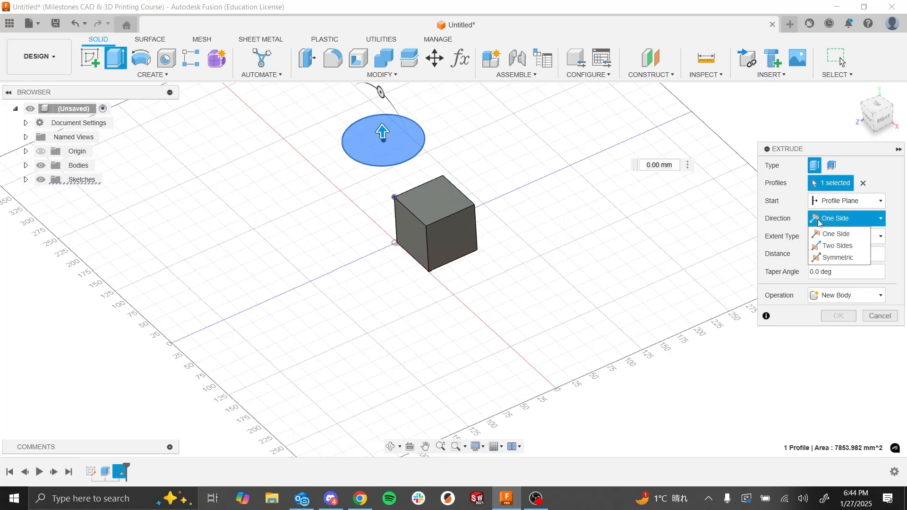
left_click(826, 257)
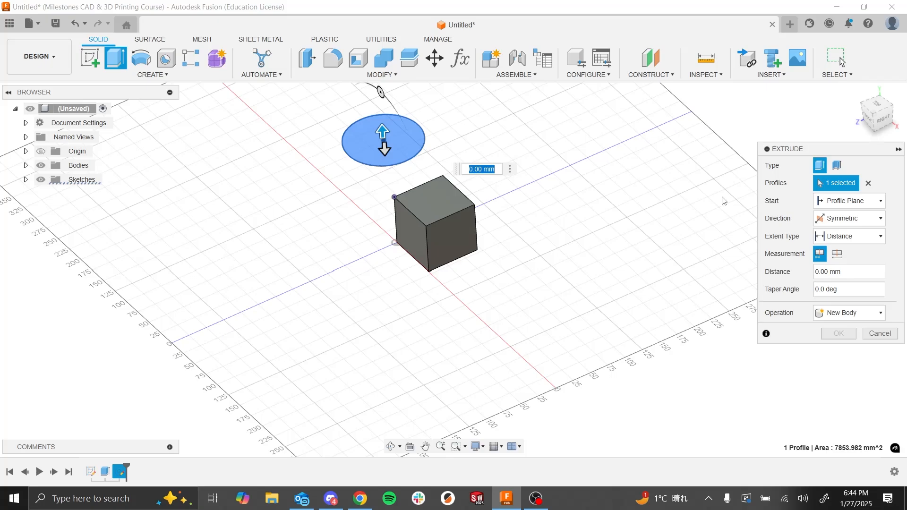
- Set the circle's symmetric extrusion distance to 70 mm and complete it as a new body
left_click(849, 274)
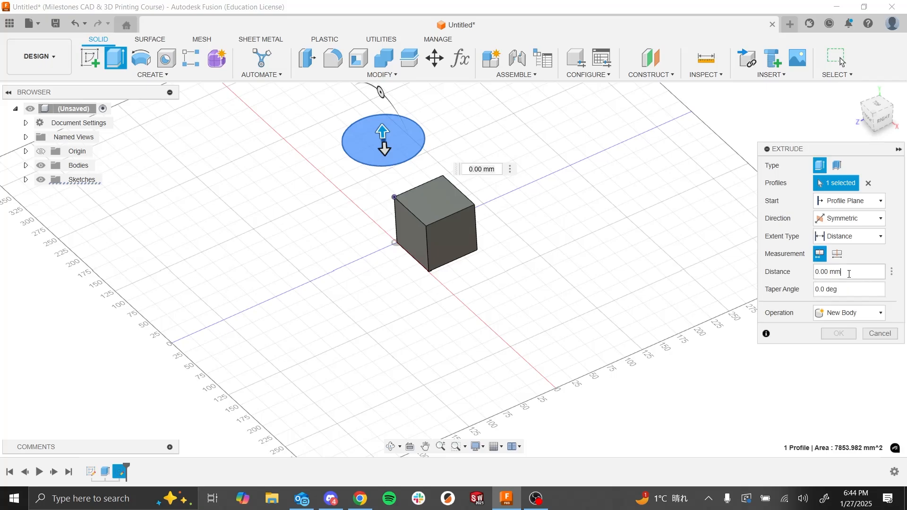
double_click(850, 274)
type("70")
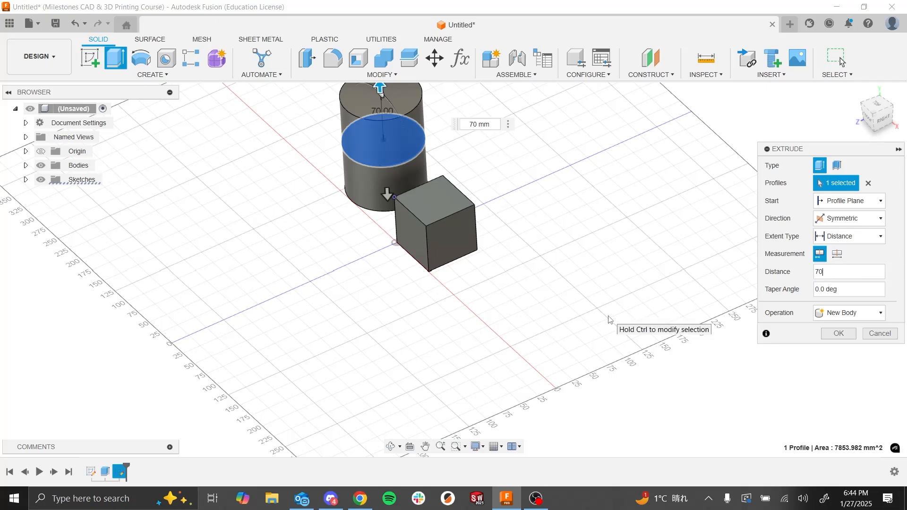
middle_click_drag(609, 320, 349, 165, "shift")
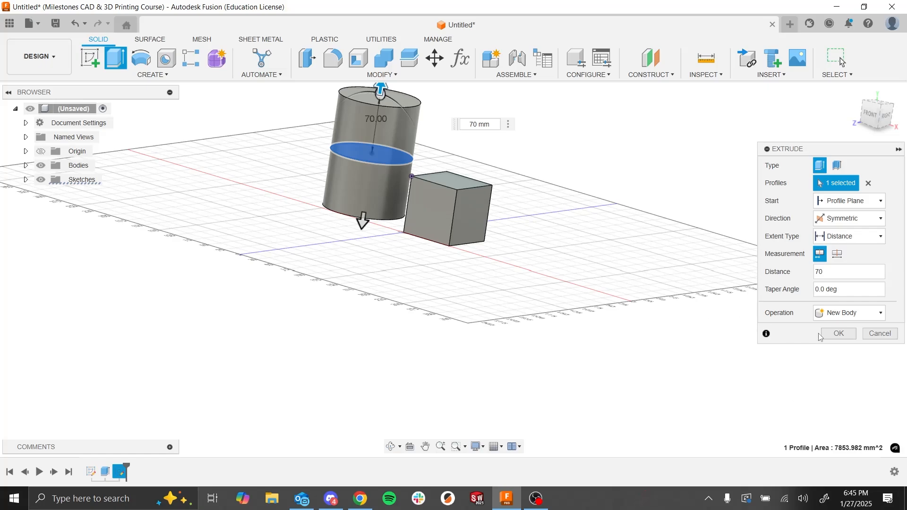
left_click(838, 333)
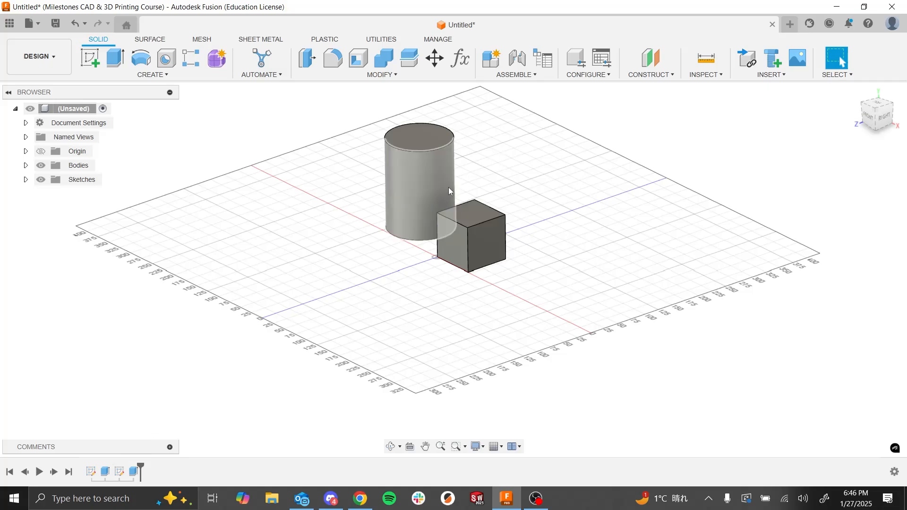
- Edit the cylinder's base sketch, set the circle's diameter to 80 mm, and finish the sketch
left_click(120, 473)
right_click(120, 473)
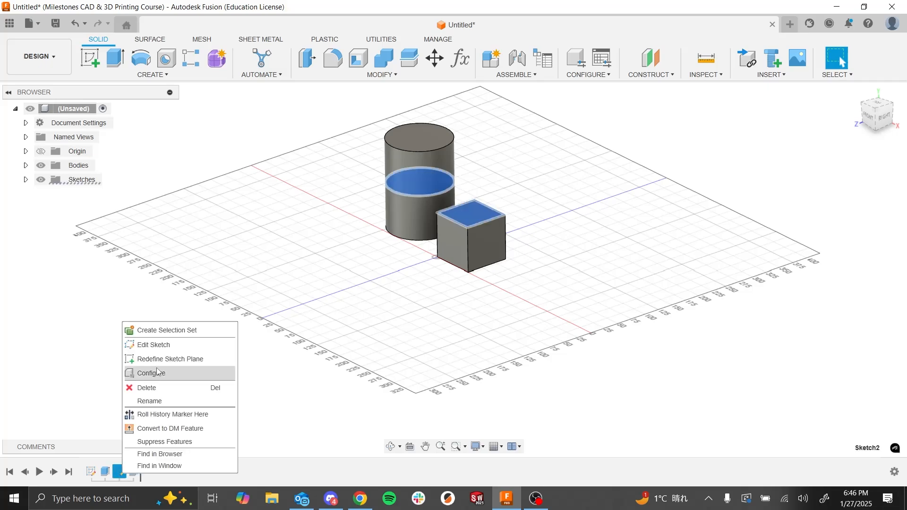
left_click(155, 344)
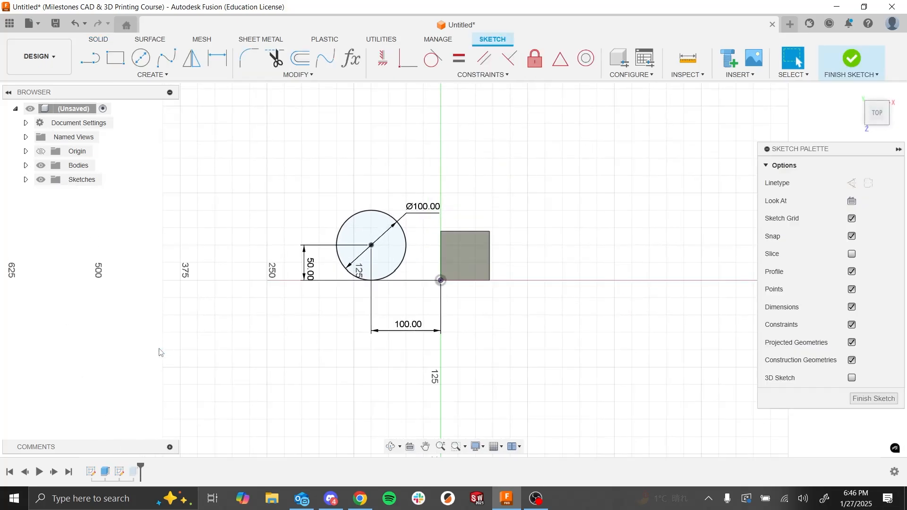
double_click(435, 216)
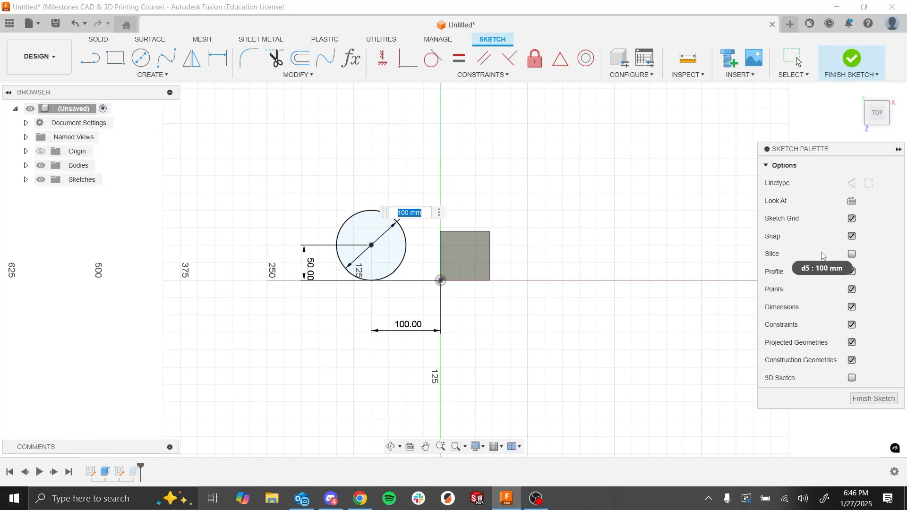
type("80")
key("Return")
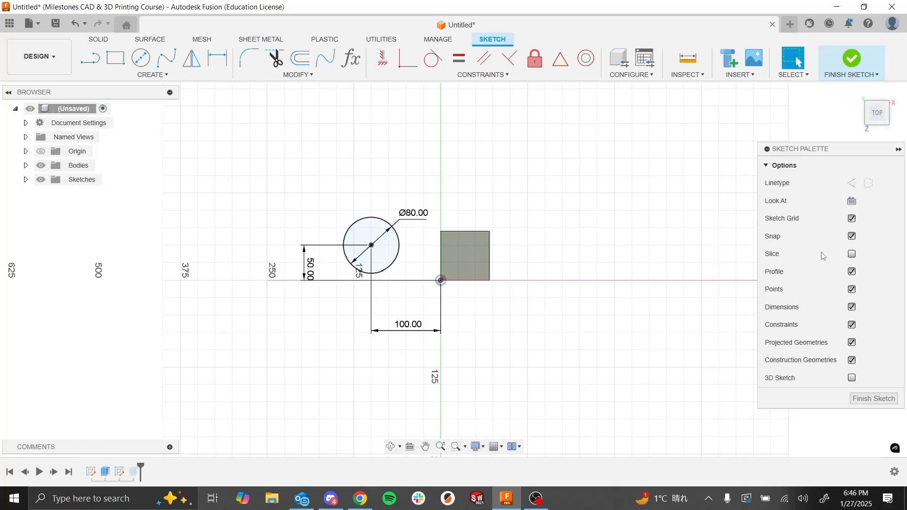
left_click(851, 59)
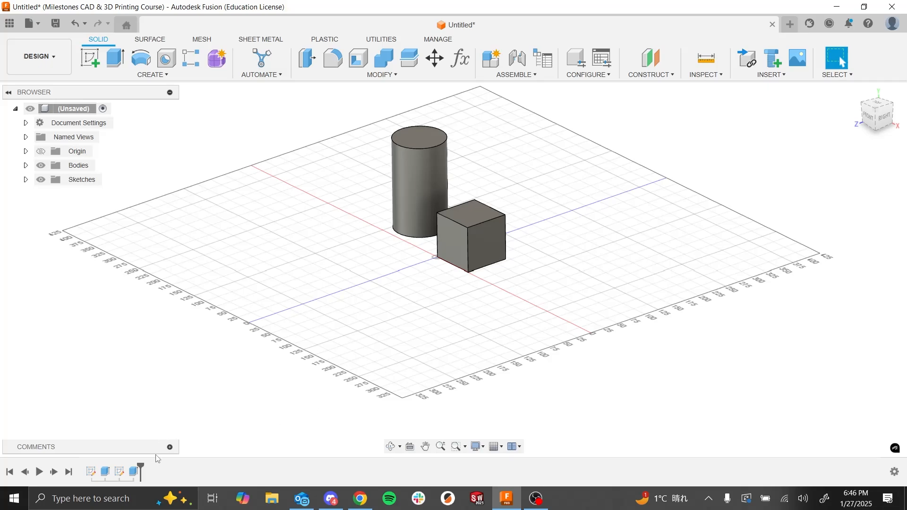
- Delete the cylinder's extrusion, and start a new extrusion with the circle's sketch made visible
left_click(134, 472)
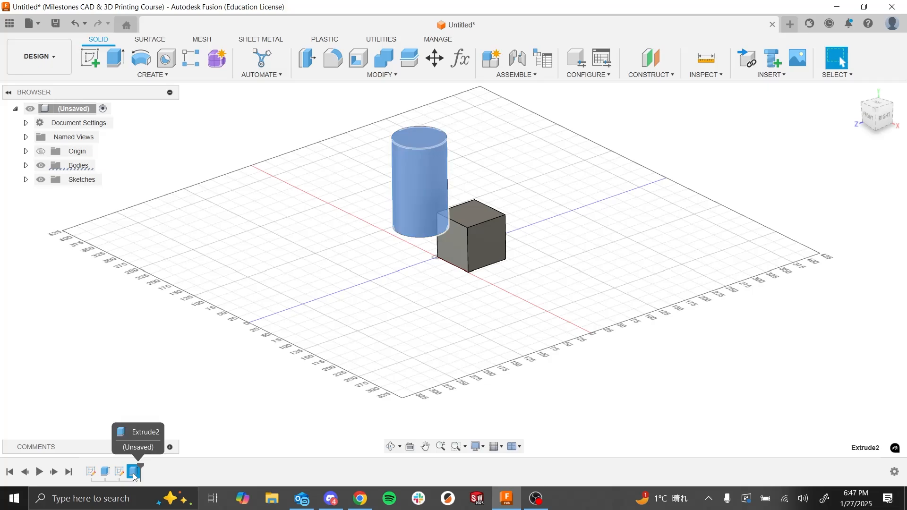
key("Delete")
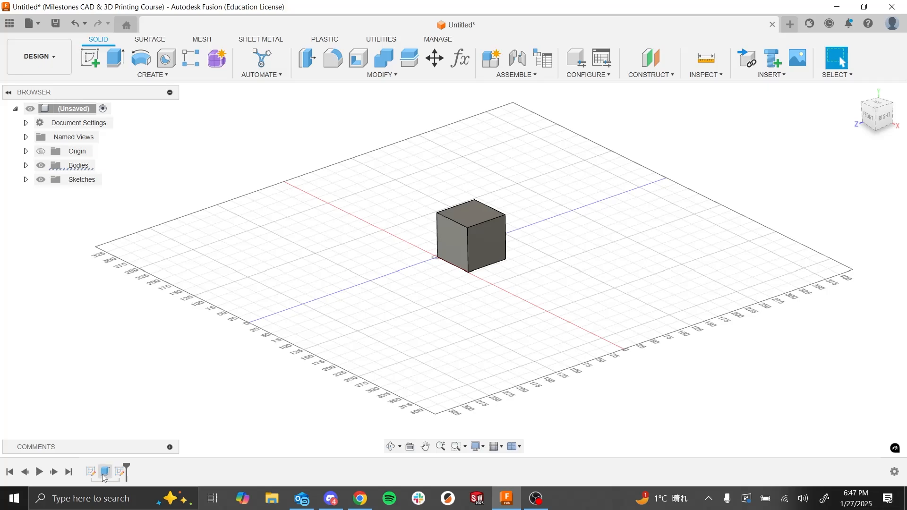
left_click(120, 471)
left_click(116, 57)
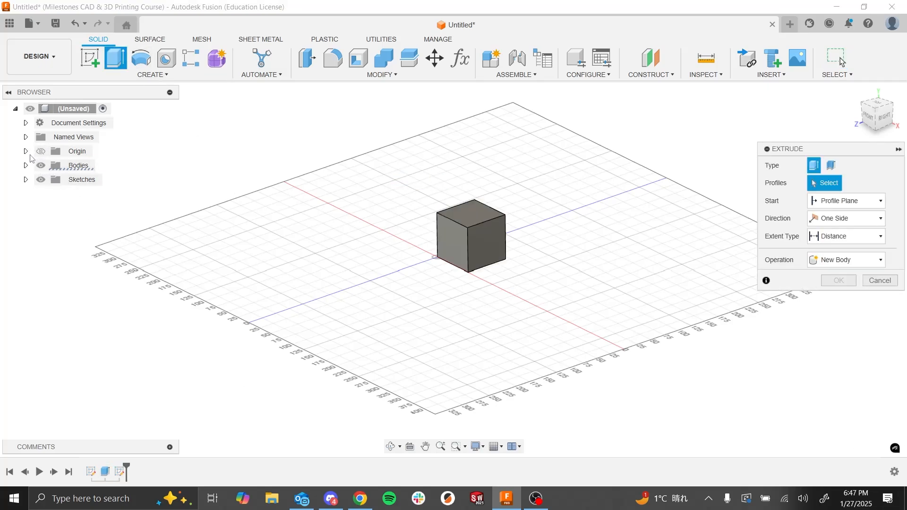
left_click(26, 179)
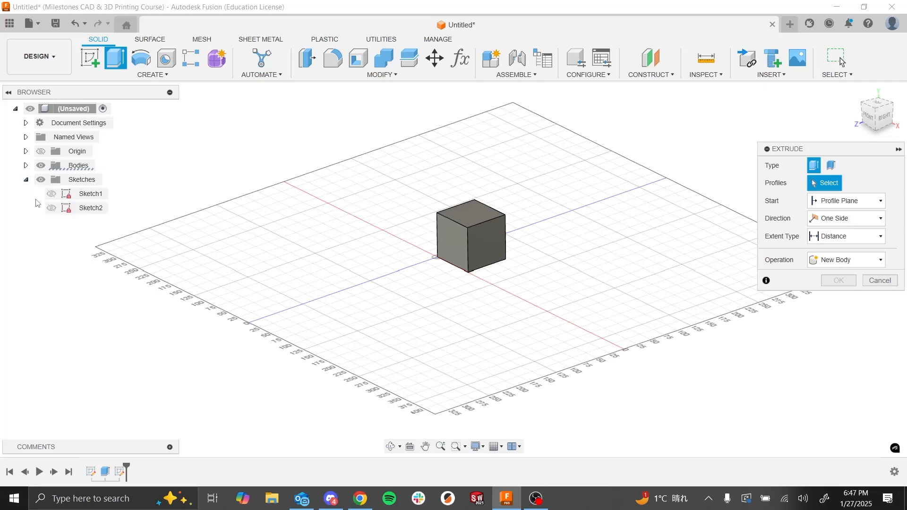
left_click(51, 208)
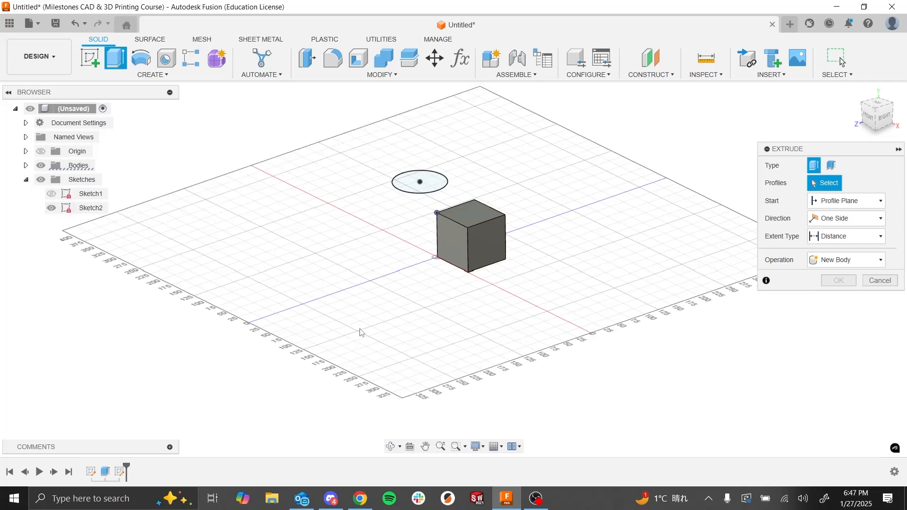
- Extrude the circle symmetrically with a distance of 80 mm as a new body
left_click(437, 186)
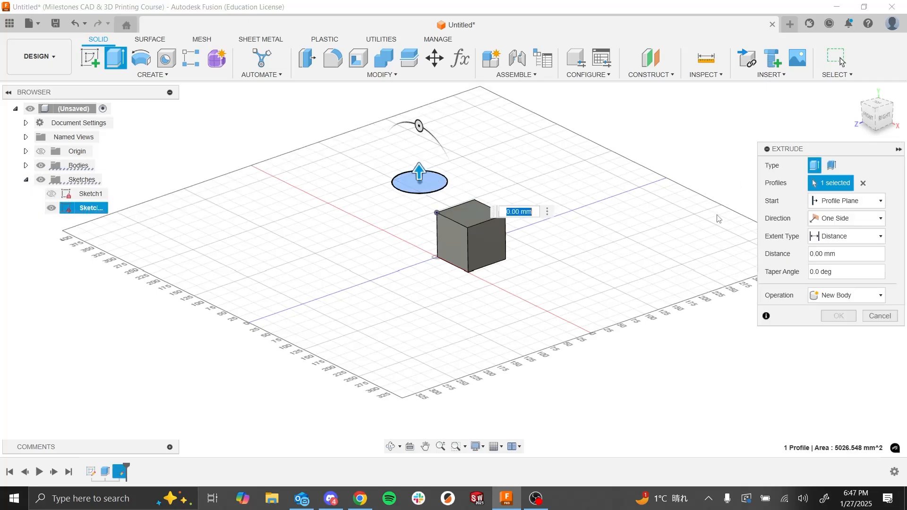
left_click(846, 219)
left_click(836, 255)
left_click_drag(852, 271, 697, 256)
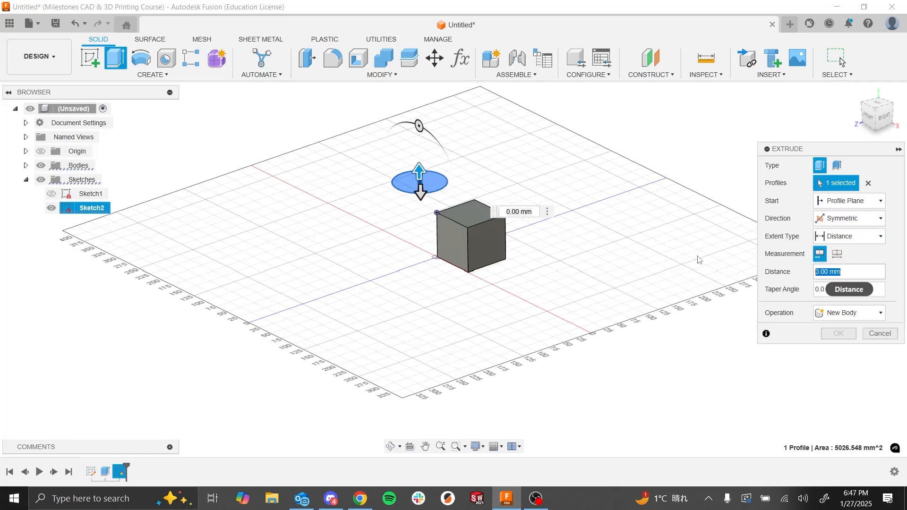
type("80")
key("Return")
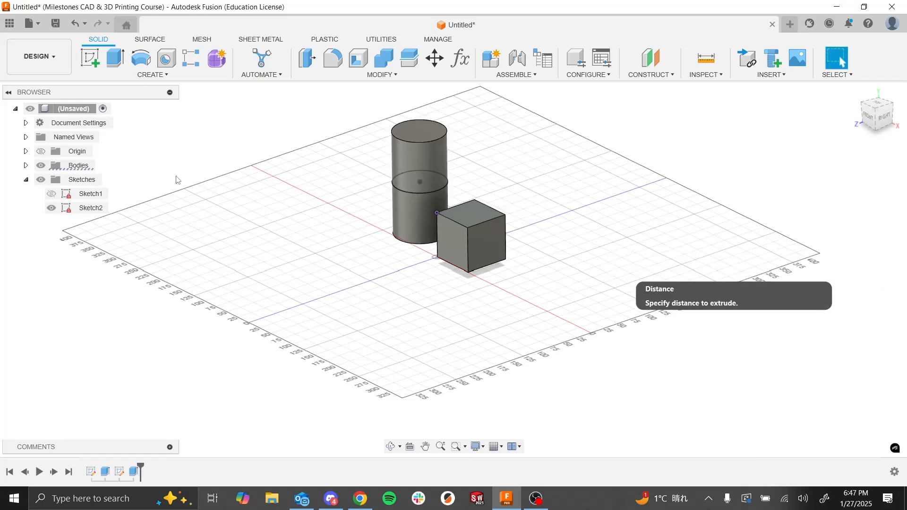
left_click(26, 180)
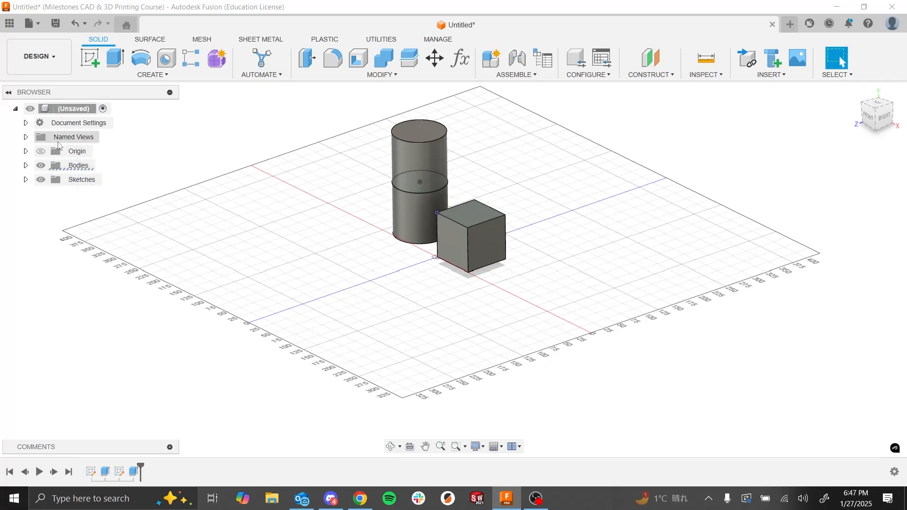
- Look through the design's bodies, and hide the circle's sketch inside the cylinder
left_click(26, 165)
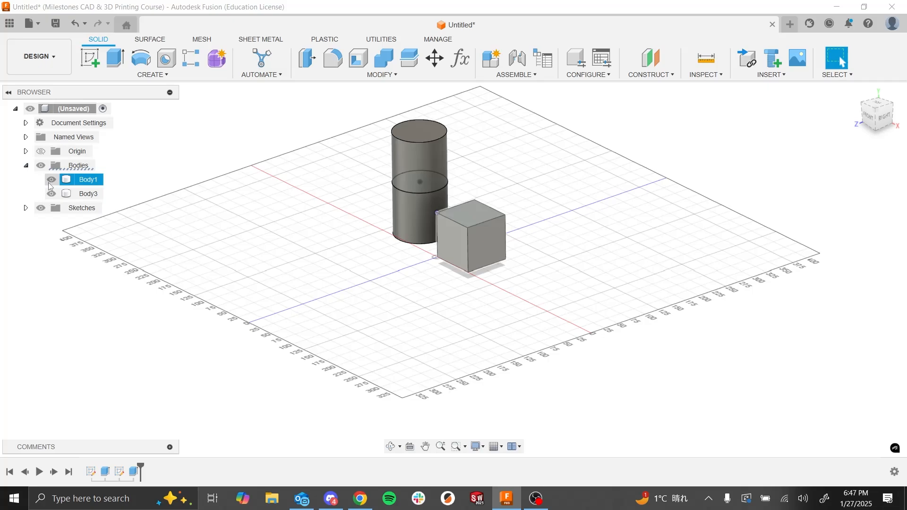
left_click(26, 168)
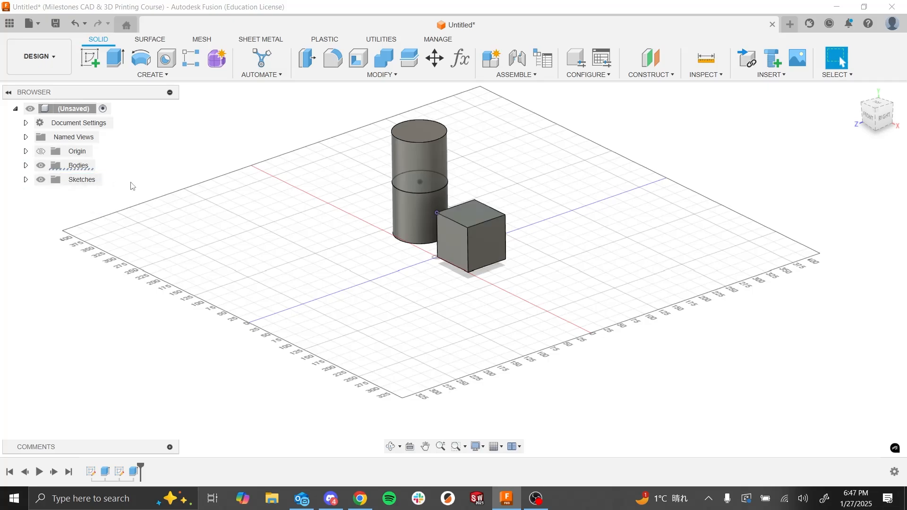
left_click(26, 179)
left_click(52, 211)
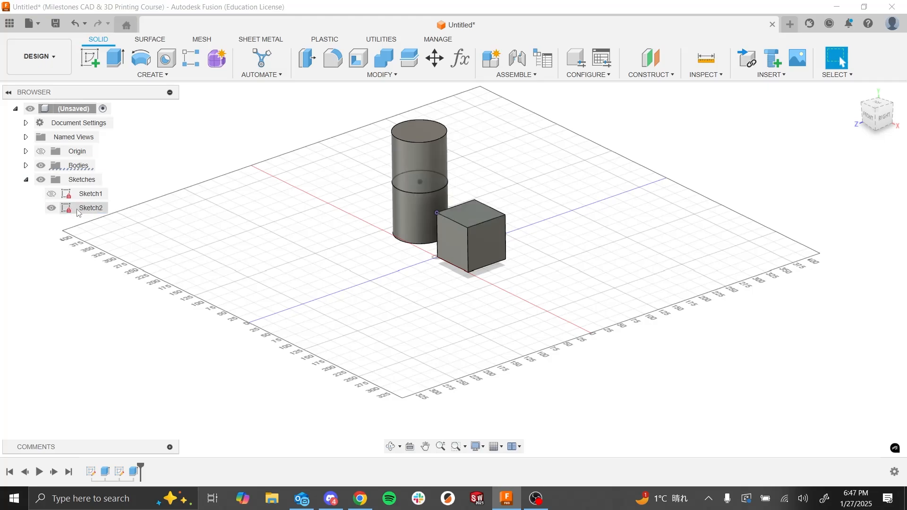
left_click(52, 208)
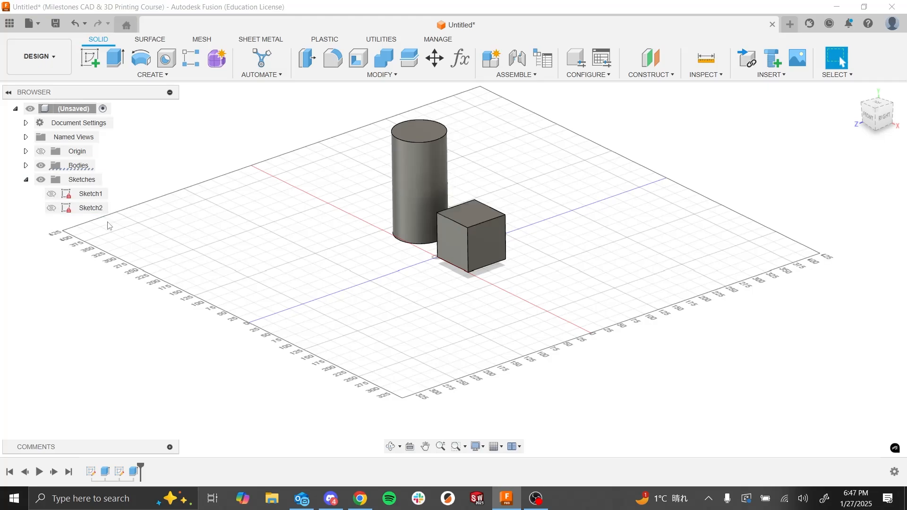
left_click(26, 180)
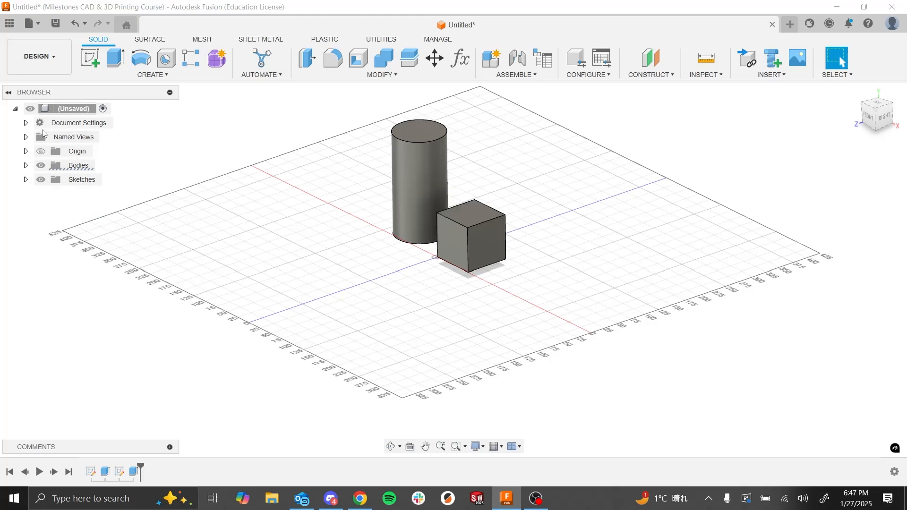
- Examine the design's origin axes and planes and its document unit settings
left_click(26, 152)
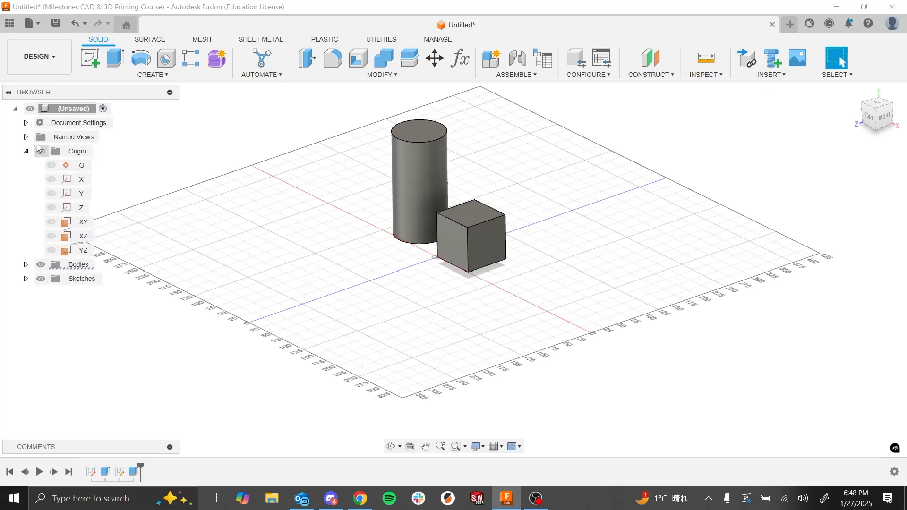
left_click(26, 151)
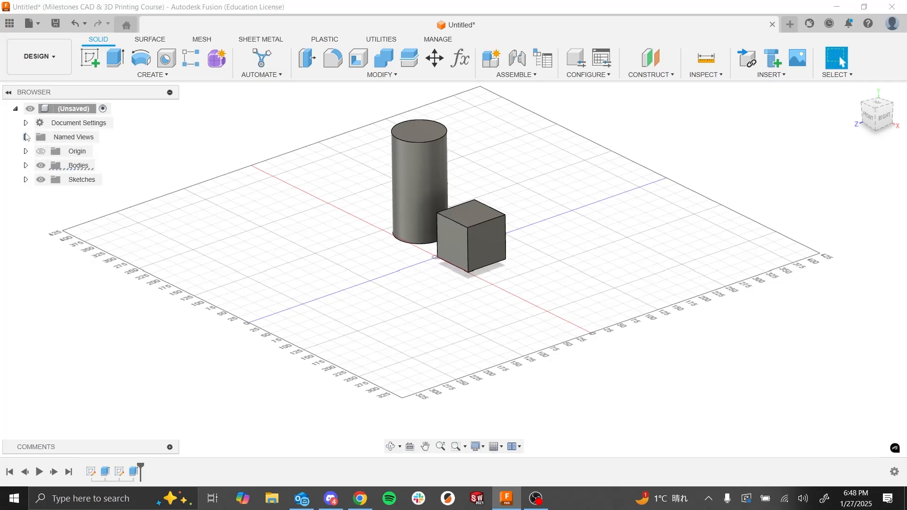
left_click(26, 123)
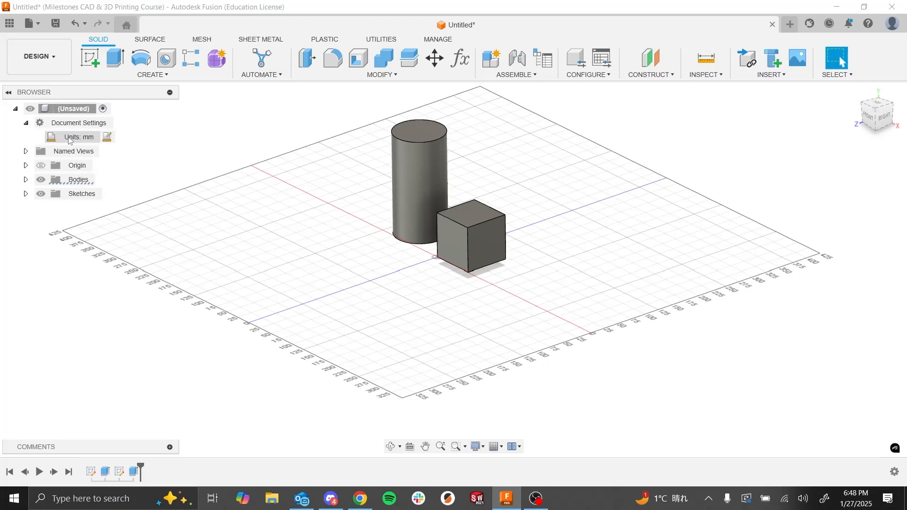
left_click(26, 123)
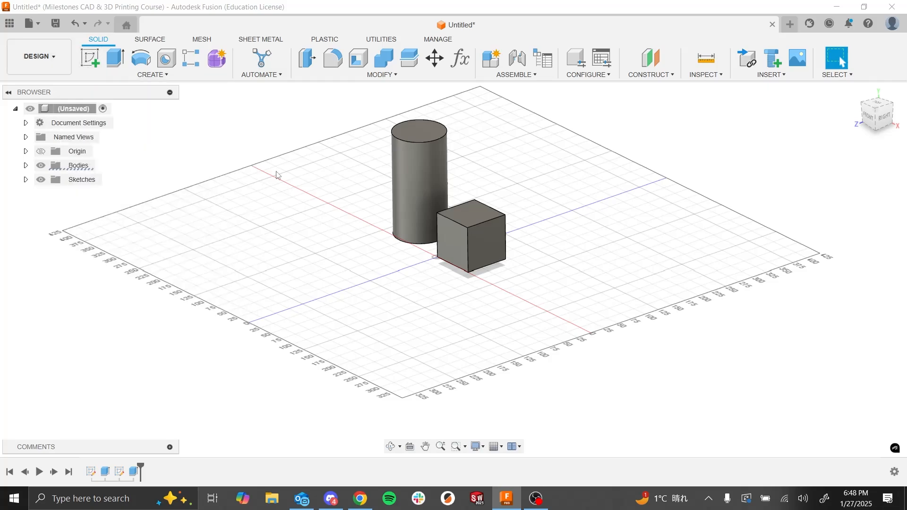
- Start a new sketch on the YZ plane, consulting the Assignment #1 slide for the bridge's shape
left_click(92, 67)
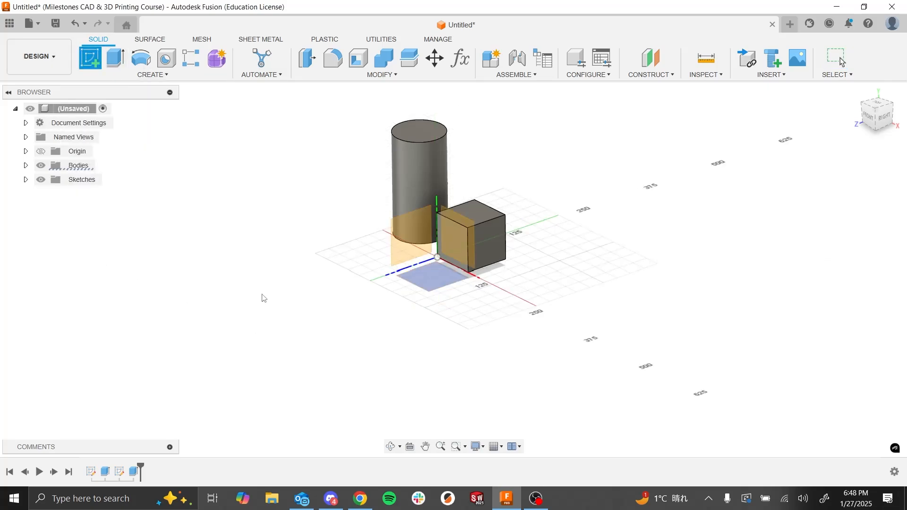
key("alt+Tab")
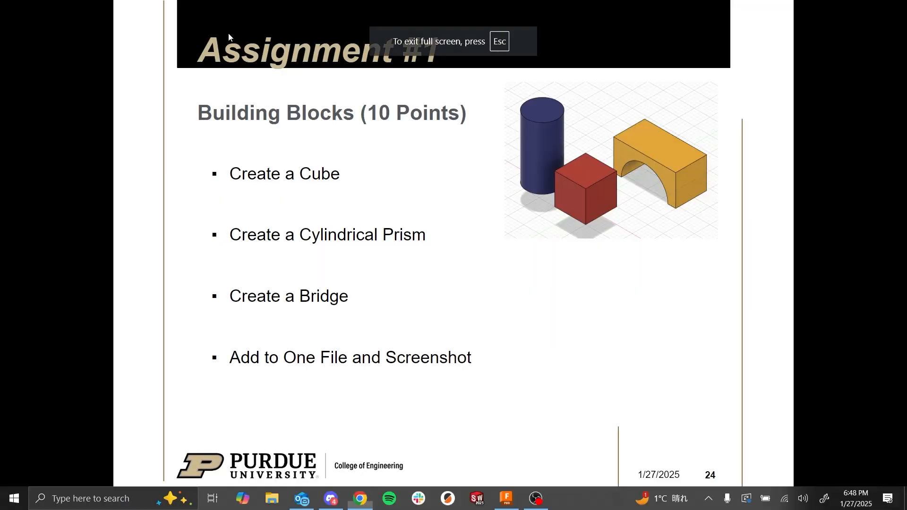
key("alt+Tab")
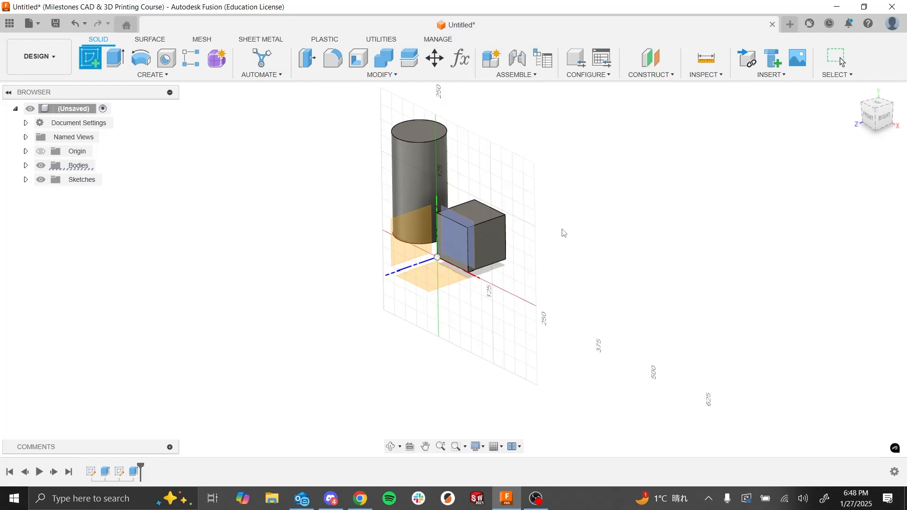
left_click(404, 241)
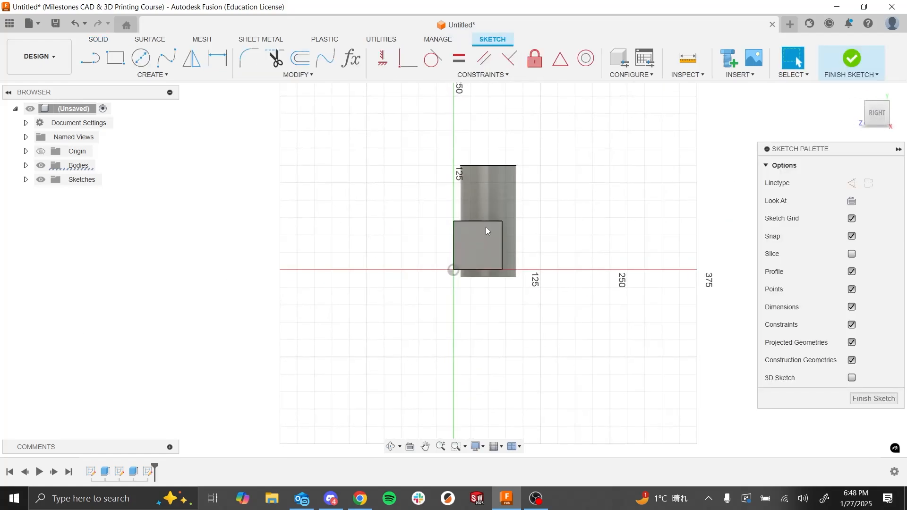
key("alt+Tab")
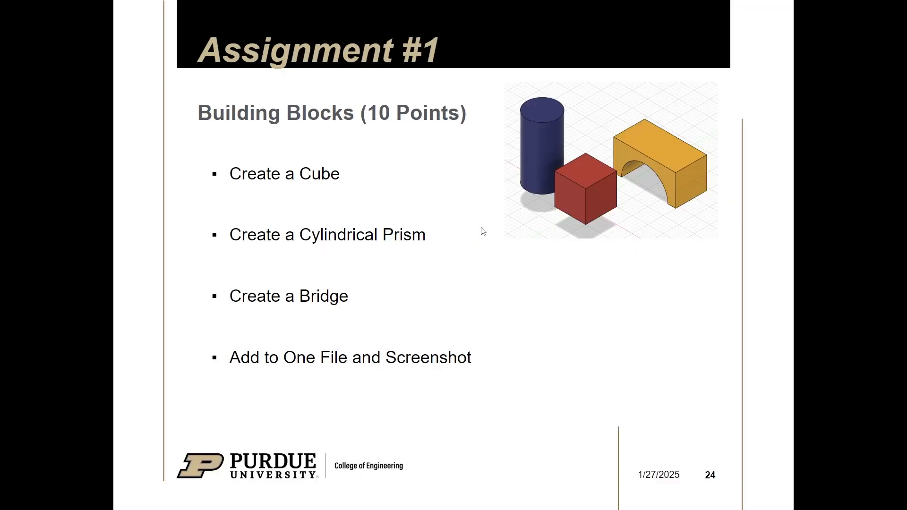
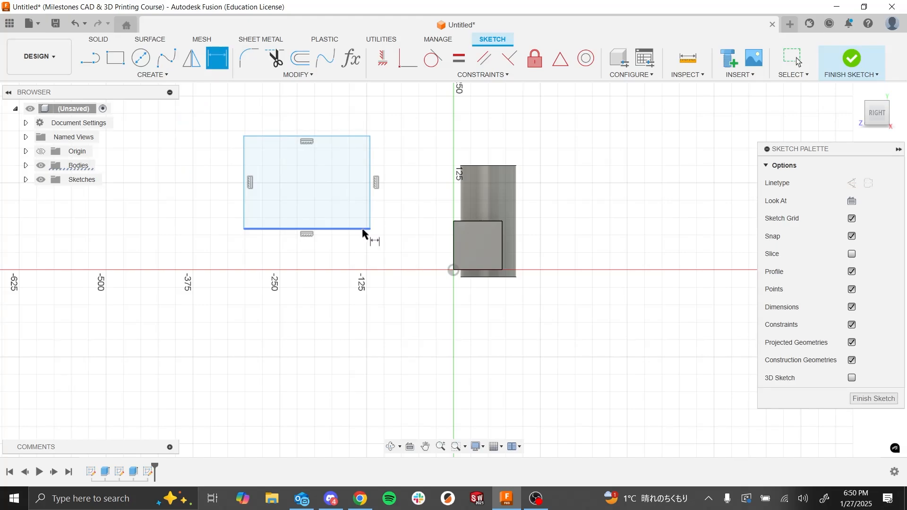
- Dimension the vertical distance between the rectangle's bottom edge and the origin at 40 mm
left_click(363, 230)
left_click(454, 269)
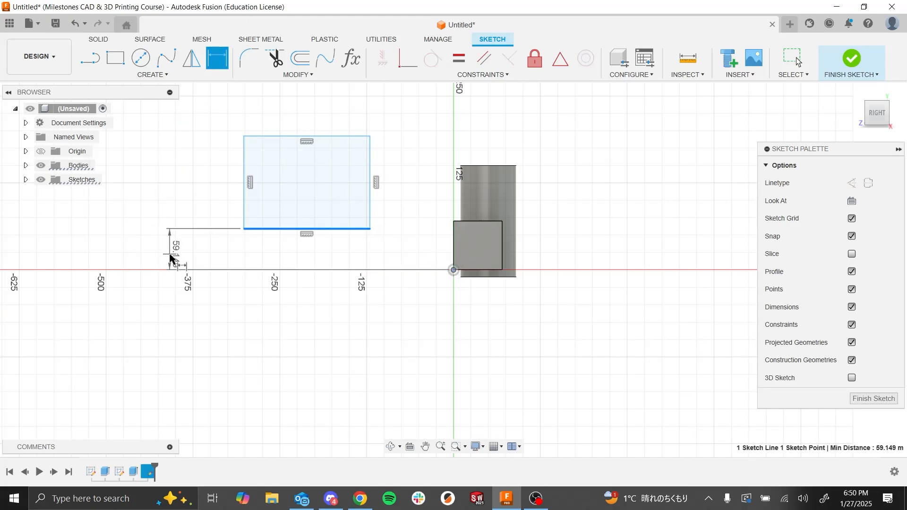
left_click(170, 255)
type("40")
key("Return")
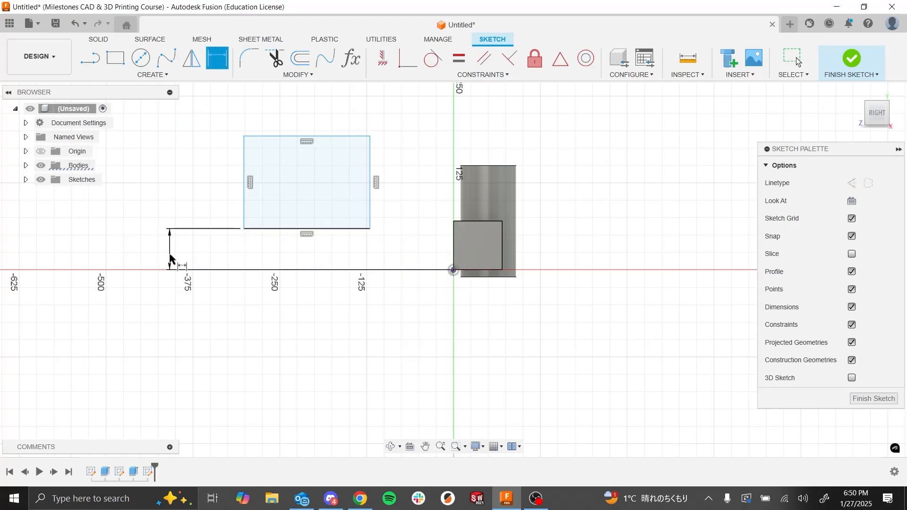
- Dimension the horizontal distance between the rectangle's right edge and the origin at 120 mm
left_click(370, 238)
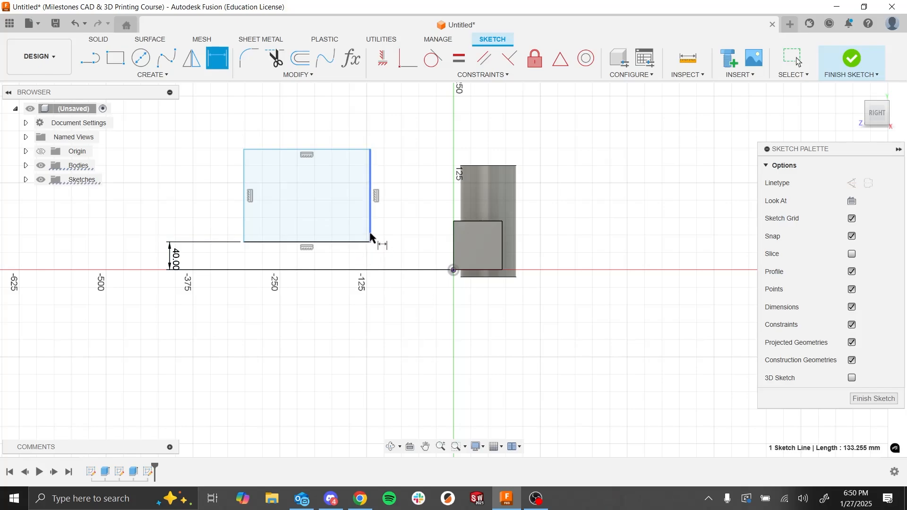
left_click(453, 271)
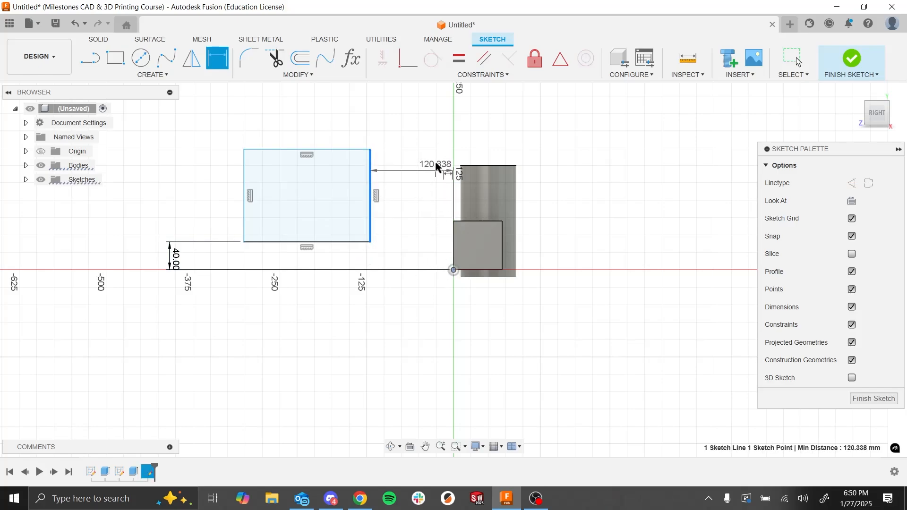
left_click(429, 145)
type("120")
key("Return")
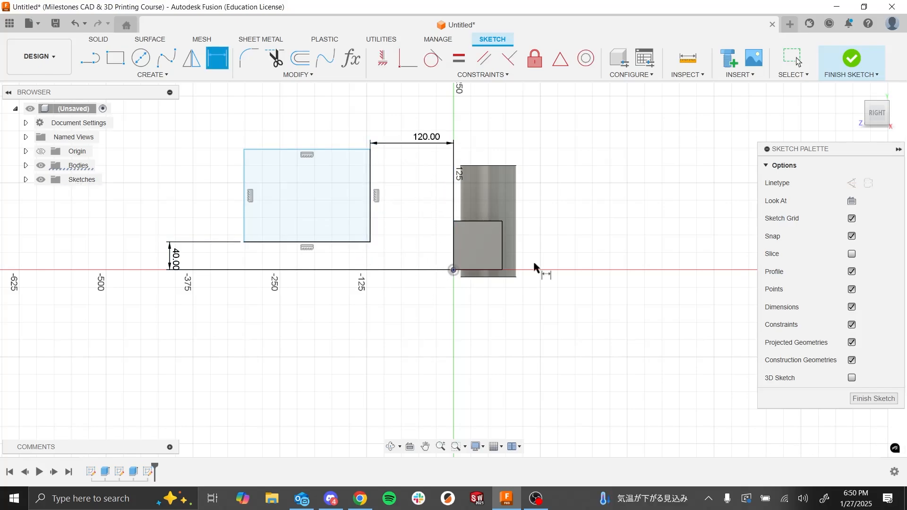
- Dimension the rectangle's horizontal width along its top edge at 200 mm
left_click(304, 149)
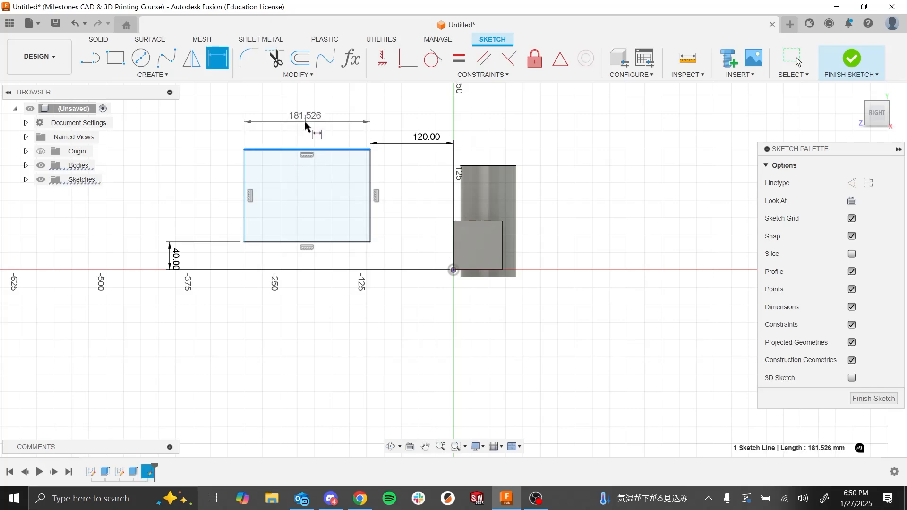
left_click(306, 123)
type("1000")
key("Return")
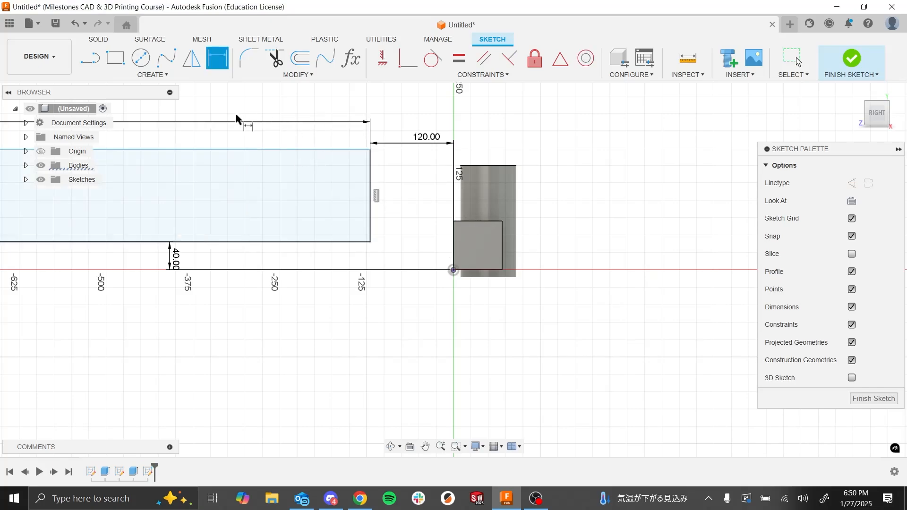
double_click(235, 125)
type("200")
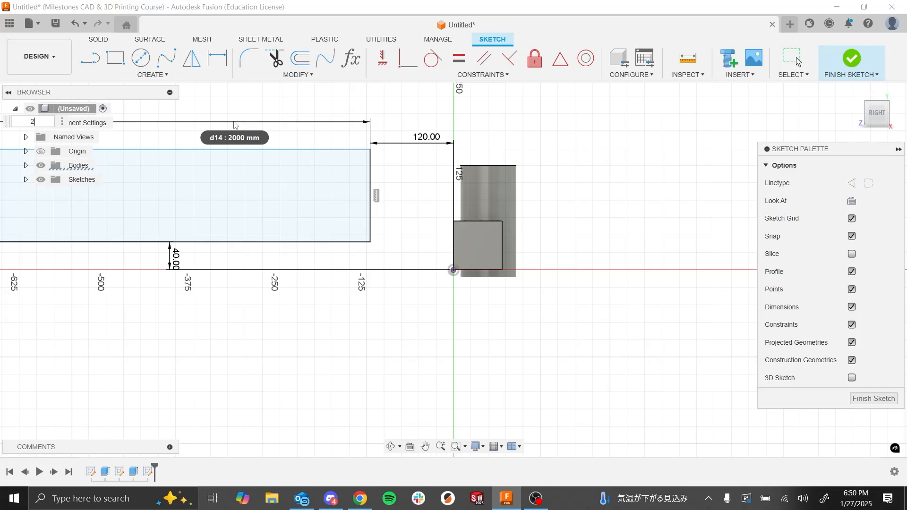
key("Return")
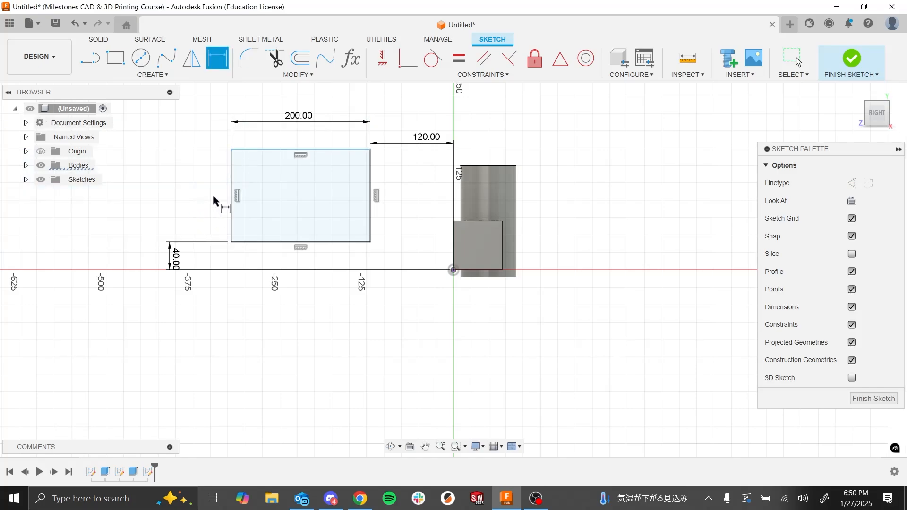
- Dimension the rectangle's height at 150 mm and change its width to 300 mm
left_click(231, 191)
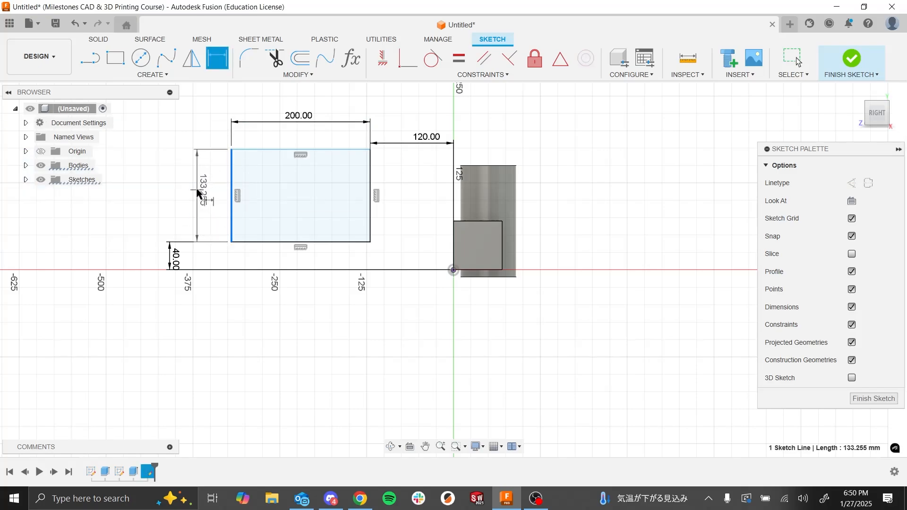
left_click(200, 190)
type("150")
key("Return")
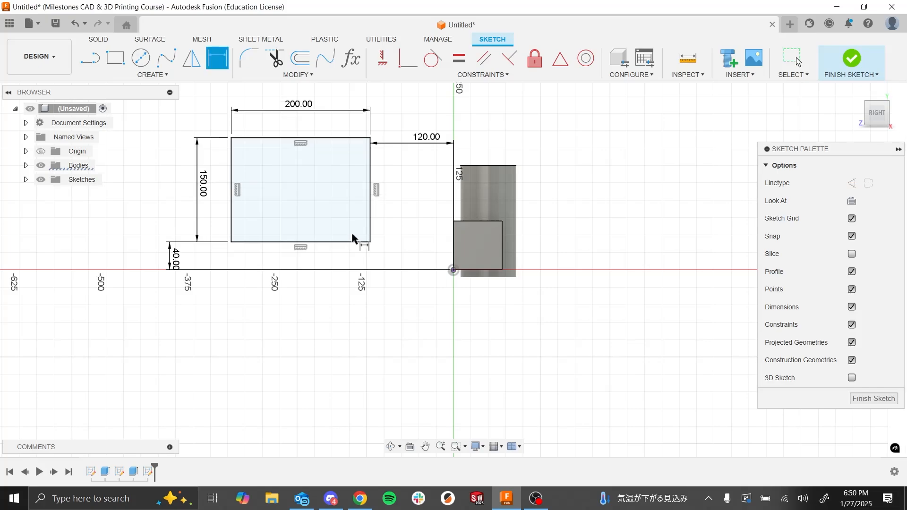
double_click(302, 108)
type("300")
key("Return")
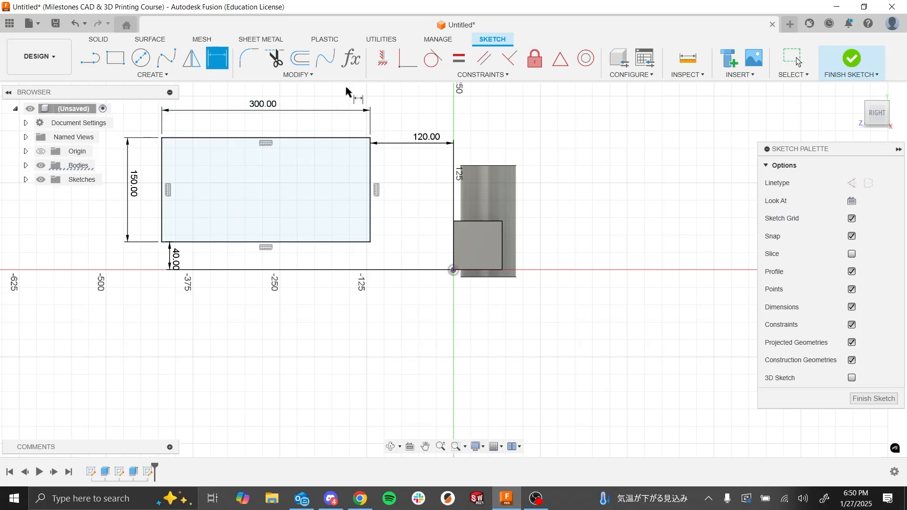
- Sketch a circle about 192 mm in diameter centred on the midpoint of the rectangle's bottom edge
left_click(136, 67)
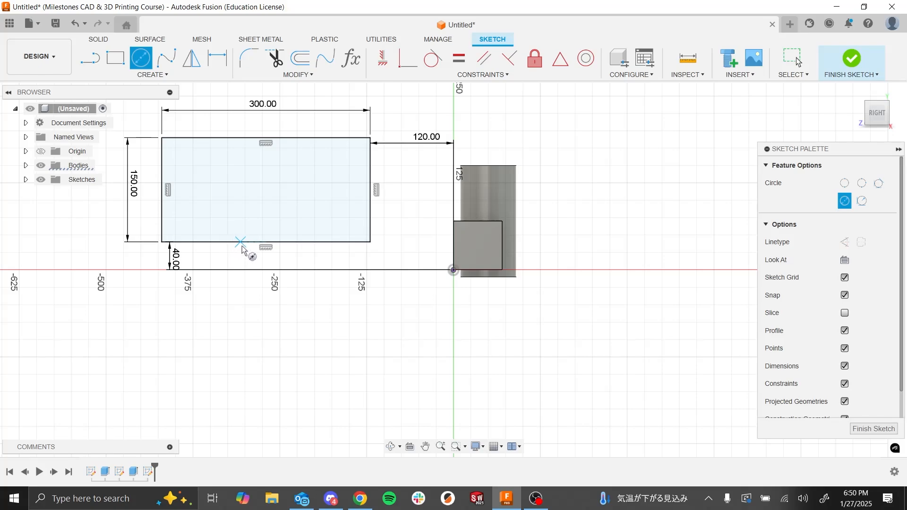
left_click(266, 243)
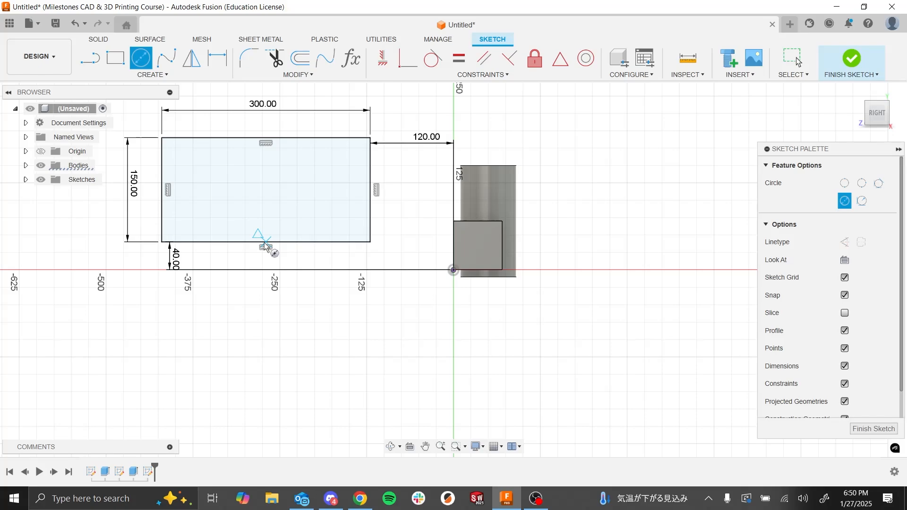
left_click(312, 194)
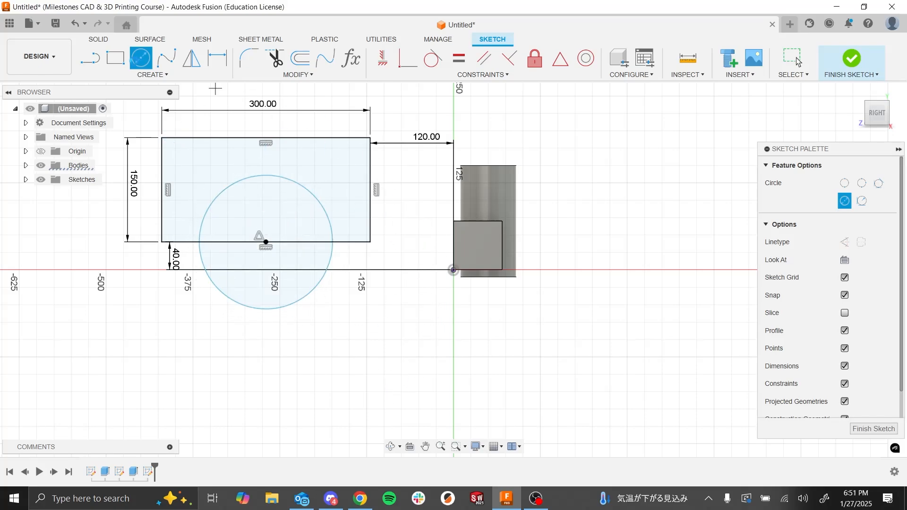
key("Escape")
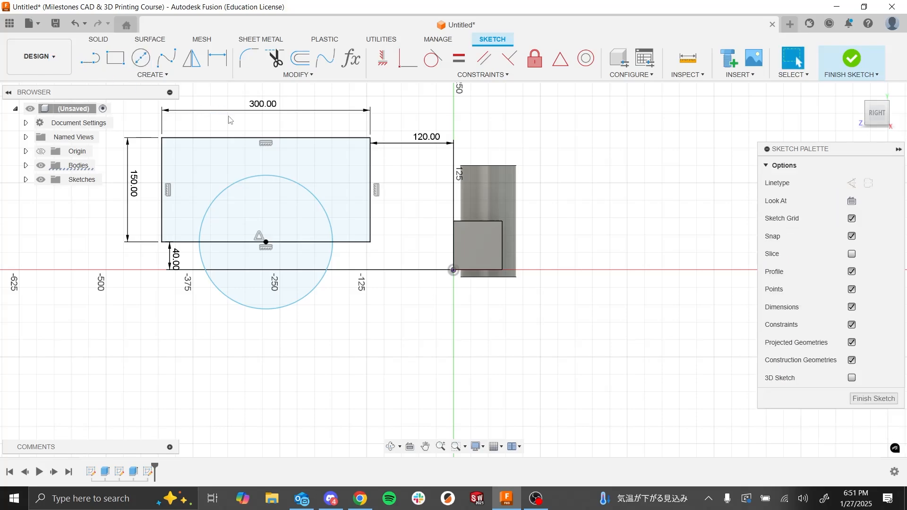
- Dimension the circle's diameter at 200 mm
key("d")
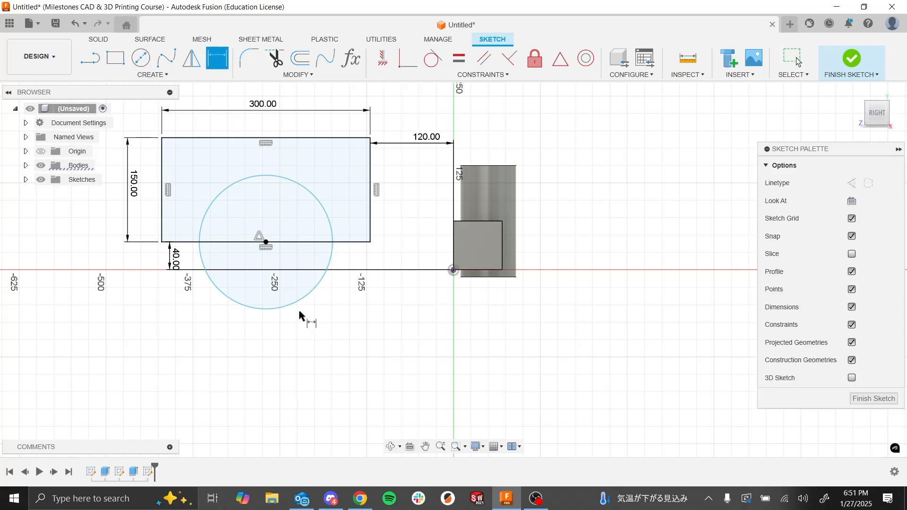
left_click(297, 304)
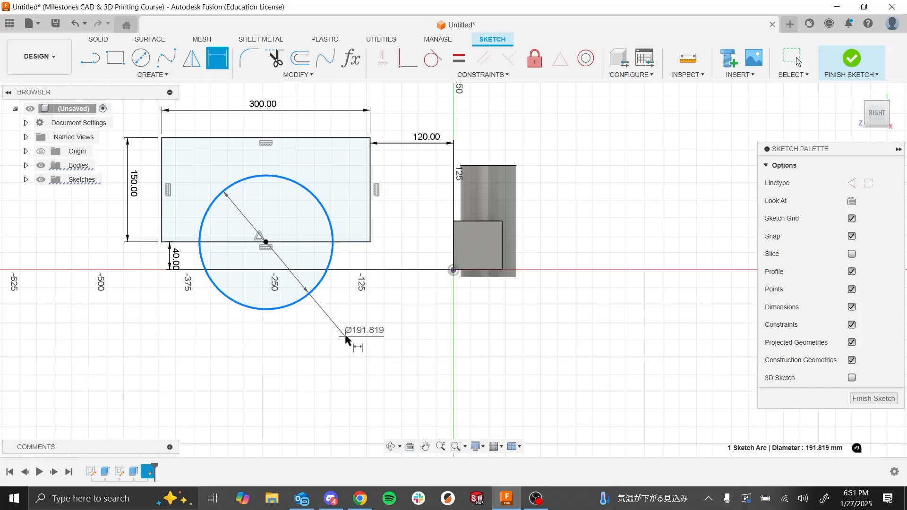
left_click(345, 337)
type("200")
key("Return")
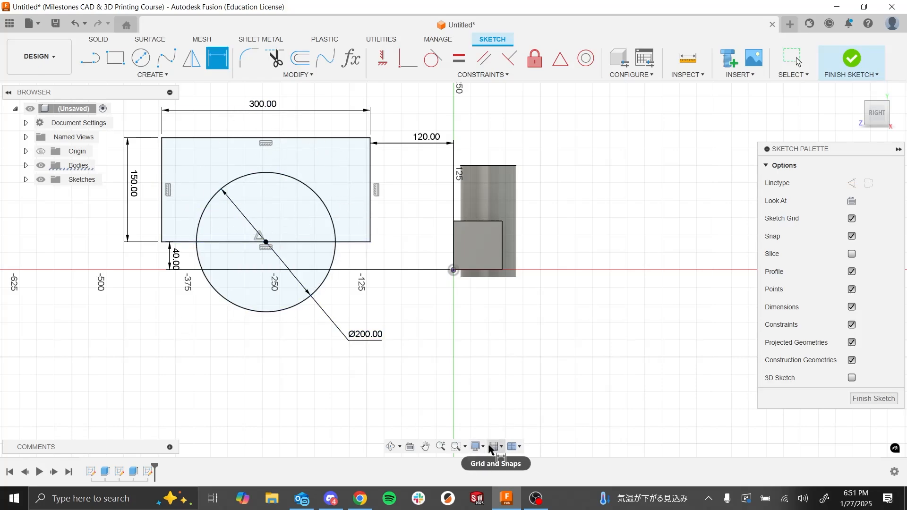
key("Escape")
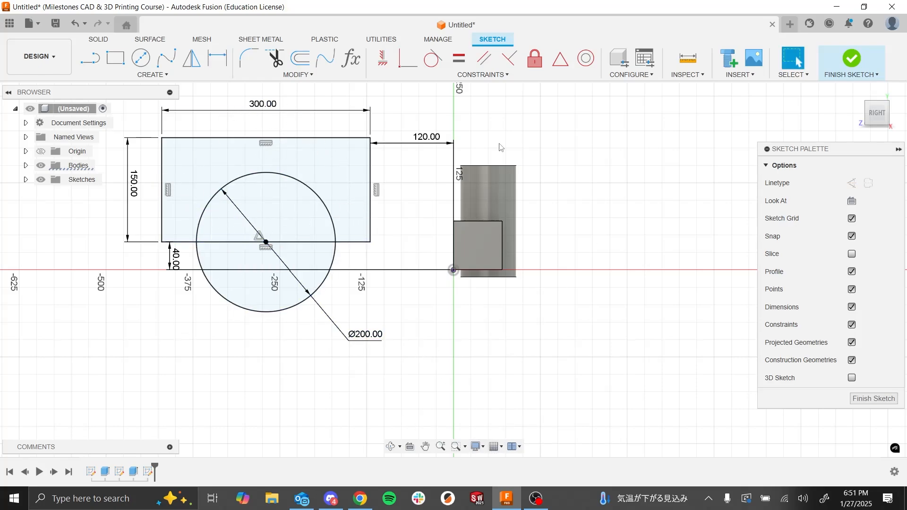
- Trim away the circle's lower half and the part of the rectangle's bottom edge inside the circle
left_click(276, 69)
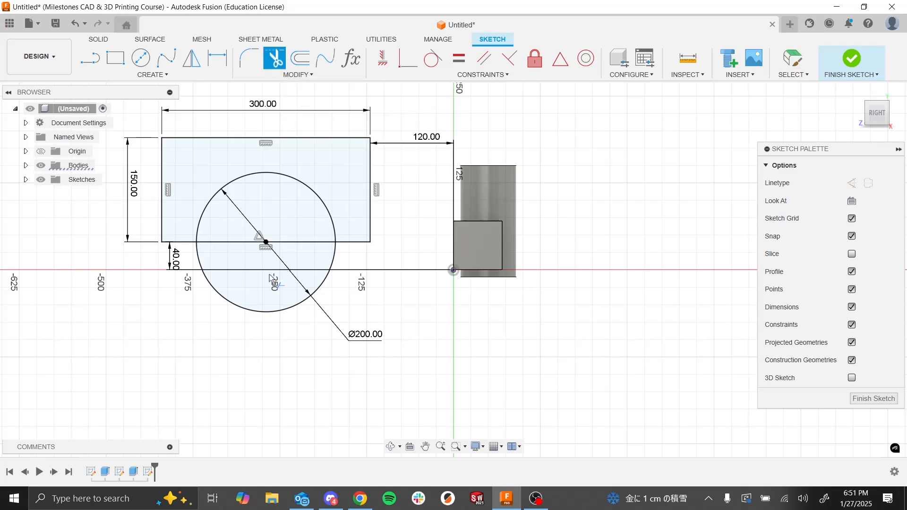
left_click(261, 313)
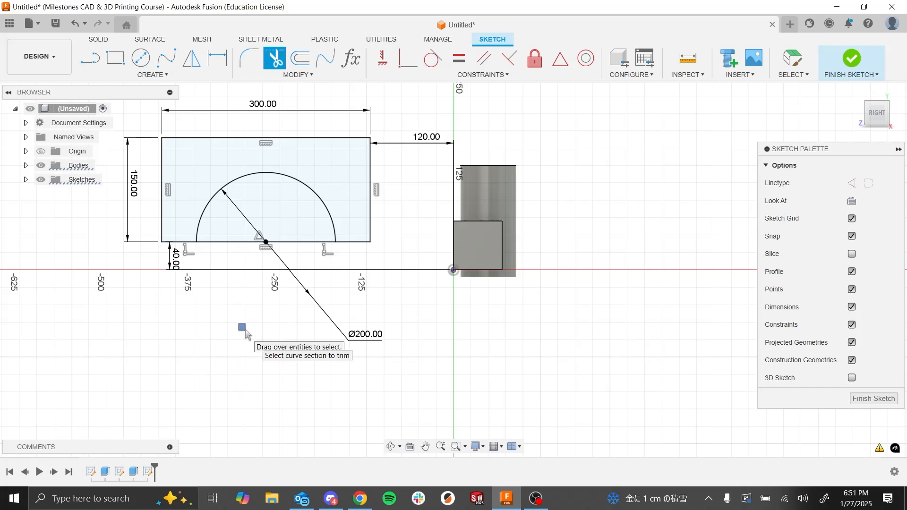
left_click(244, 241)
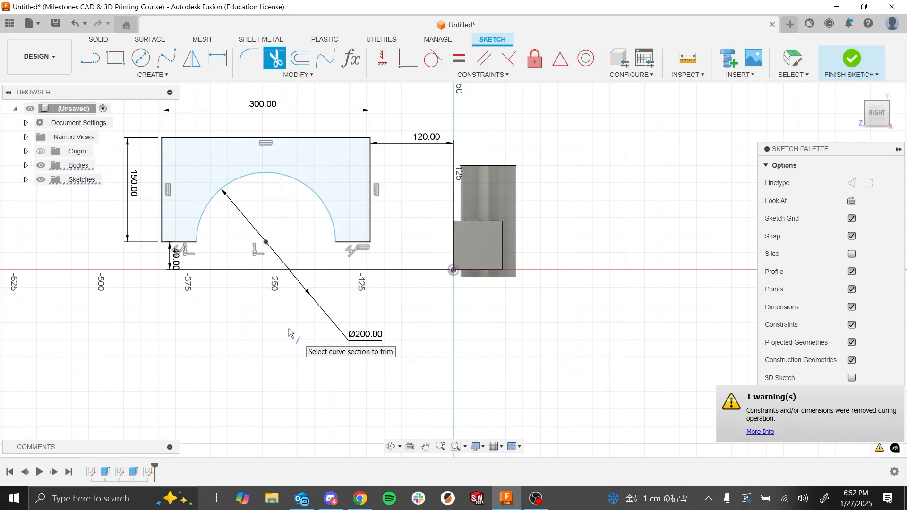
key("Escape")
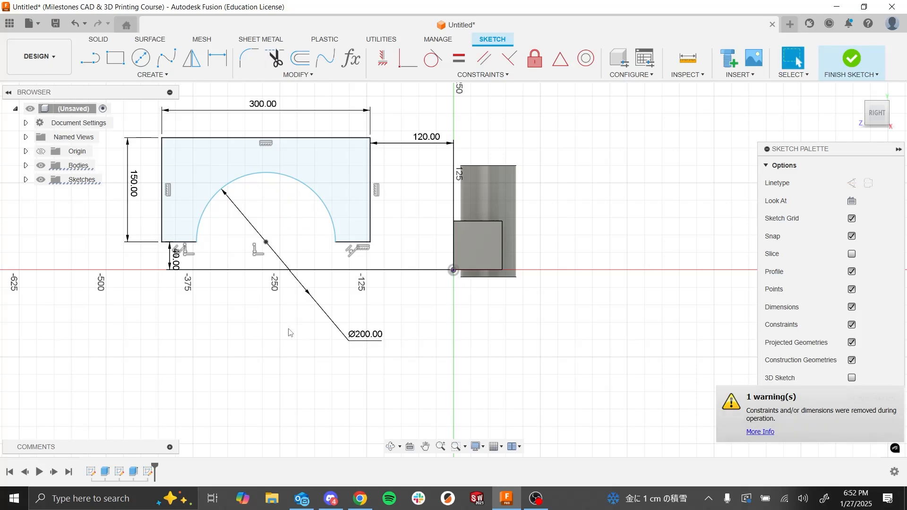
- Constrain the two bottom edge segments on either side of the arch to equal length, centring the arch
mouse_move(265, 241)
left_mouse_down()
mouse_move(300, 245)
mouse_move(246, 242)
mouse_move(285, 242)
mouse_move(265, 242)
mouse_move(275, 245)
left_mouse_up()
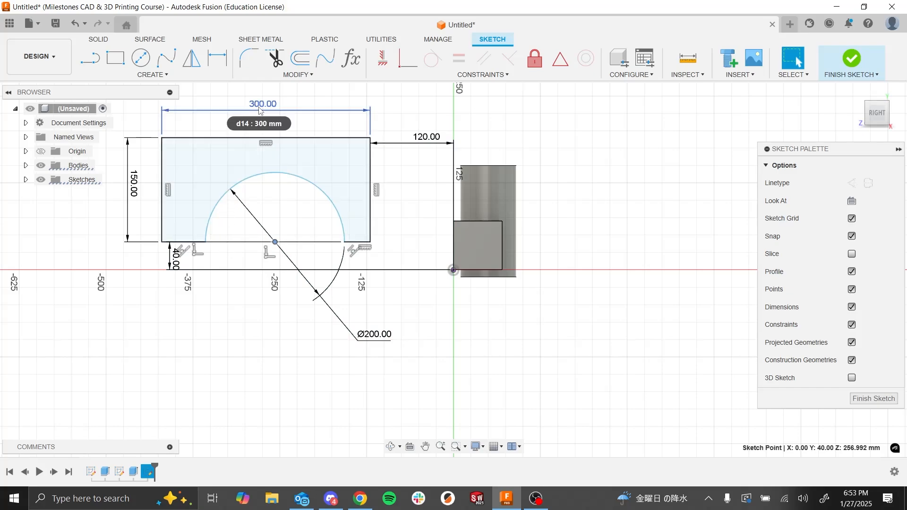
left_click(481, 76)
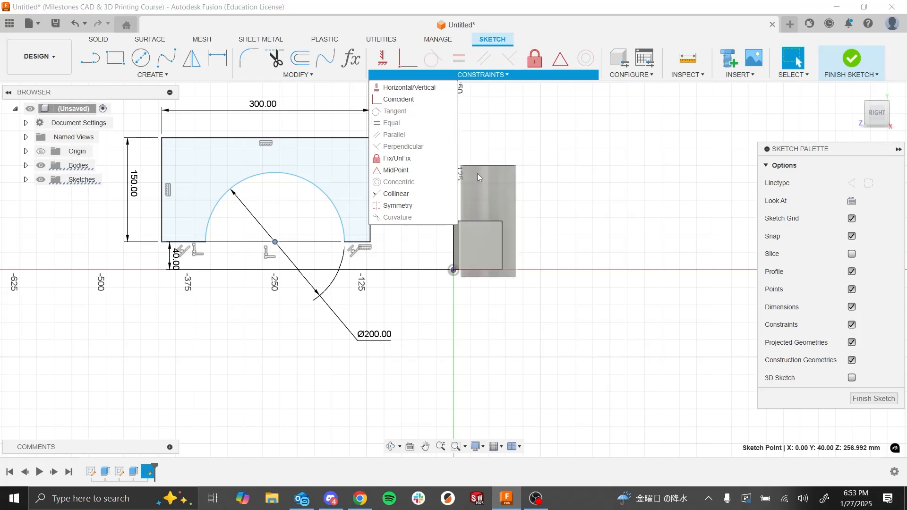
left_click(422, 292)
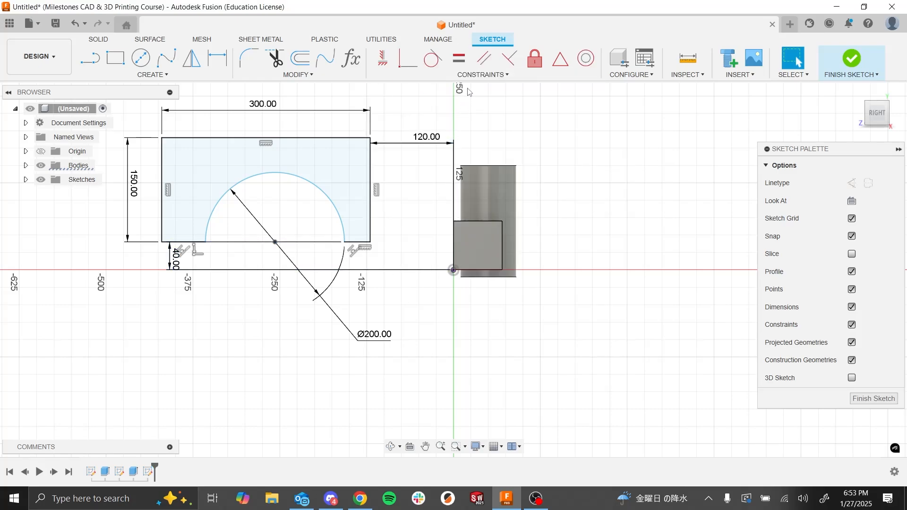
left_click(461, 67)
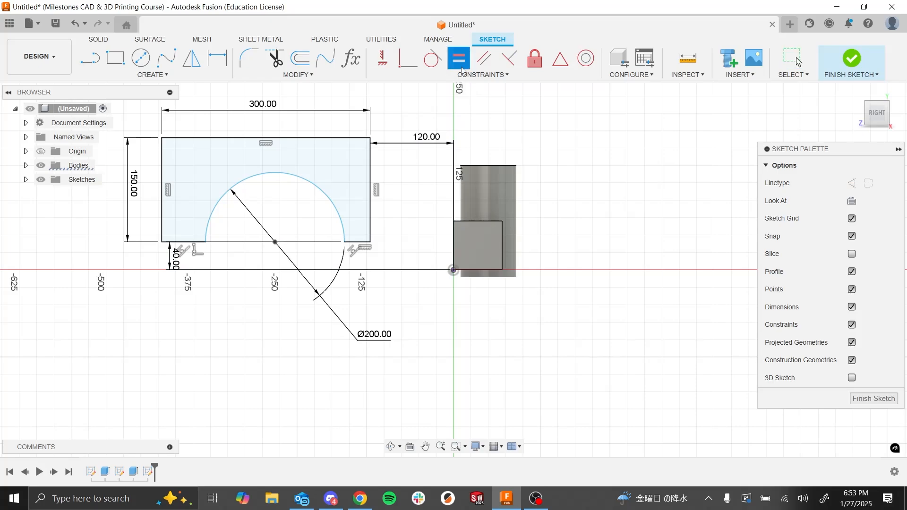
left_click(352, 242)
left_click(179, 243)
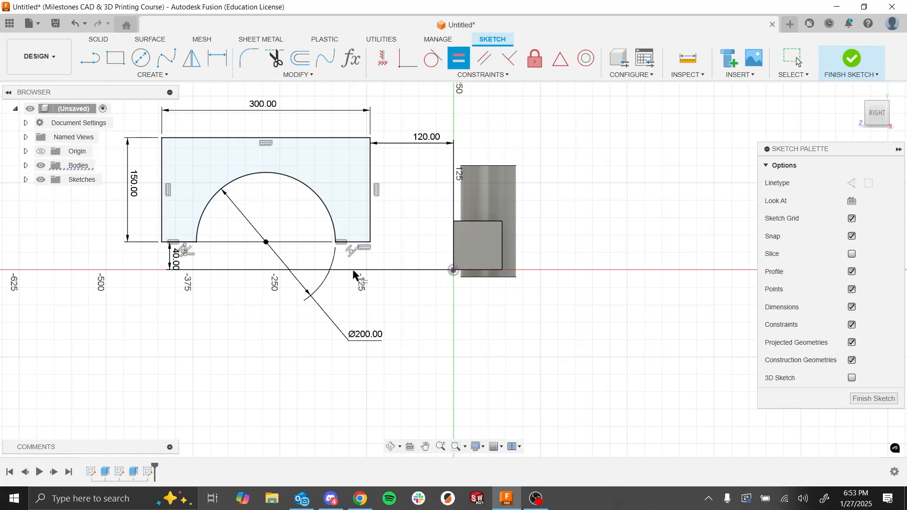
key("Escape")
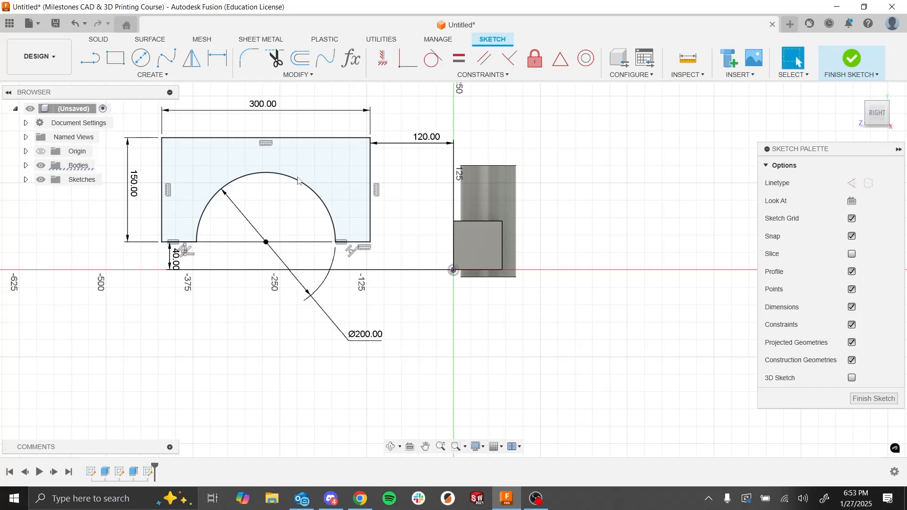
- Set the bridge profile's overall width to 400 mm
double_click(268, 113)
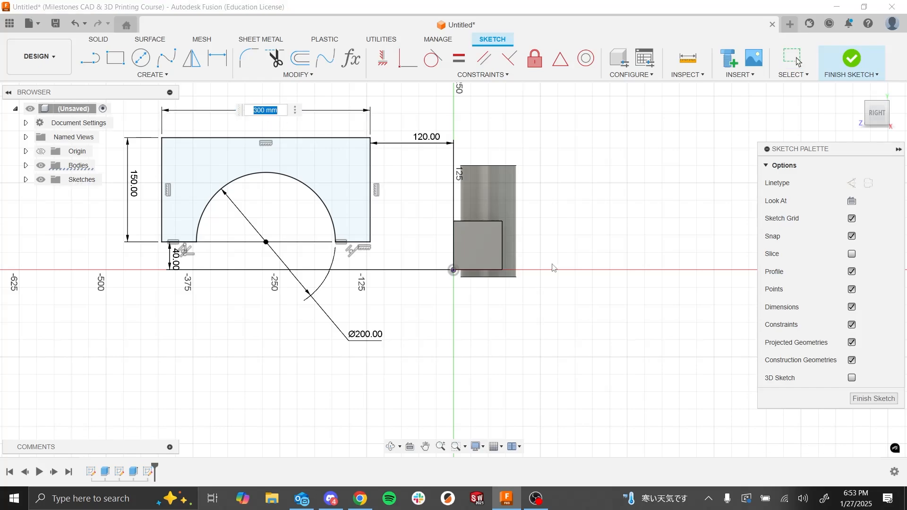
type("400")
key("Return")
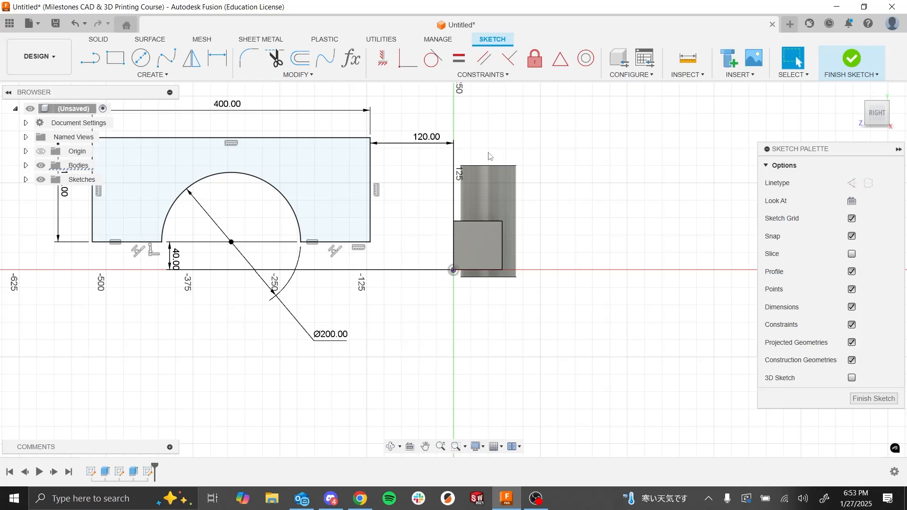
- Try to change the bridge profile's overall width dimension to 300 mm
double_click(233, 106)
key("Return")
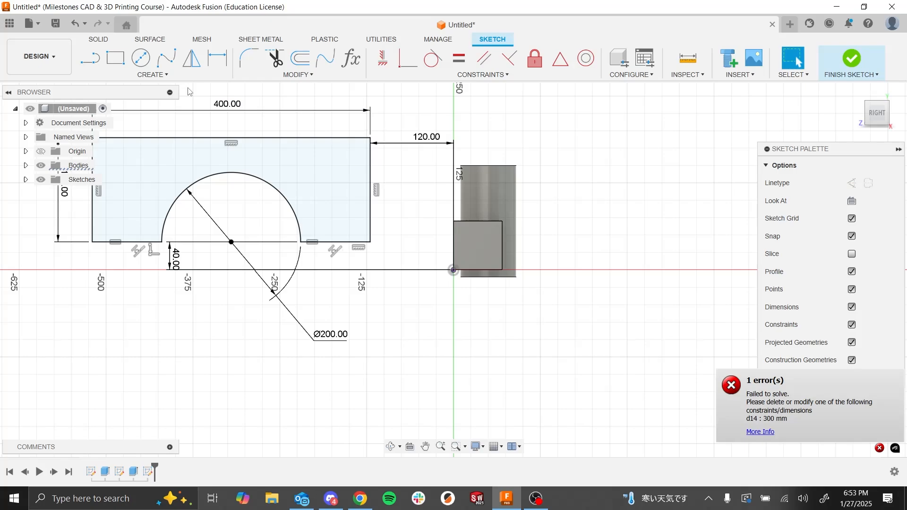
double_click(227, 104)
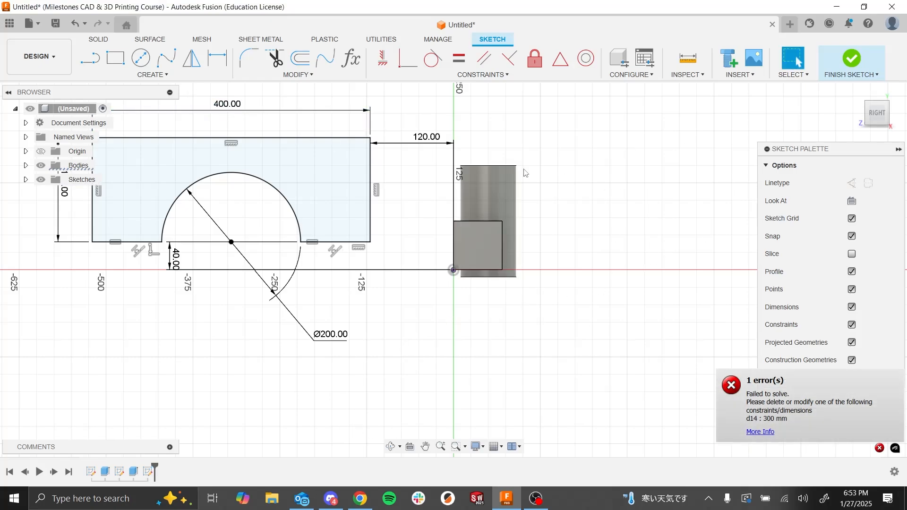
- Finish the sketch and extrude the bridge profile to one side as a new body, toward the positive X direction
left_click(858, 70)
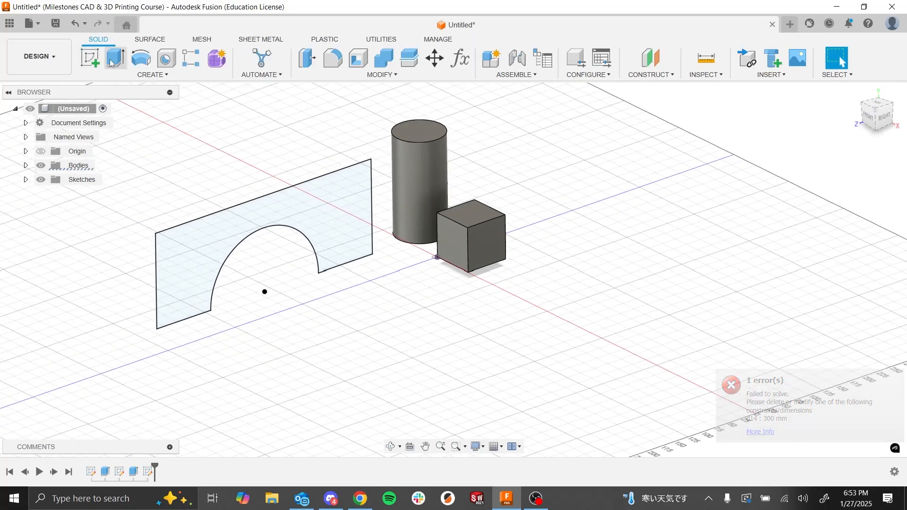
left_click(115, 59)
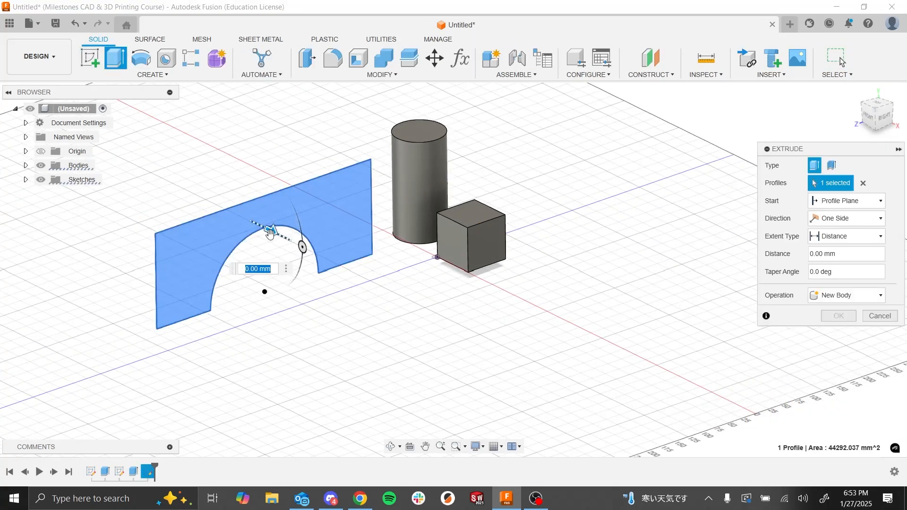
left_click_drag(271, 230, 342, 265)
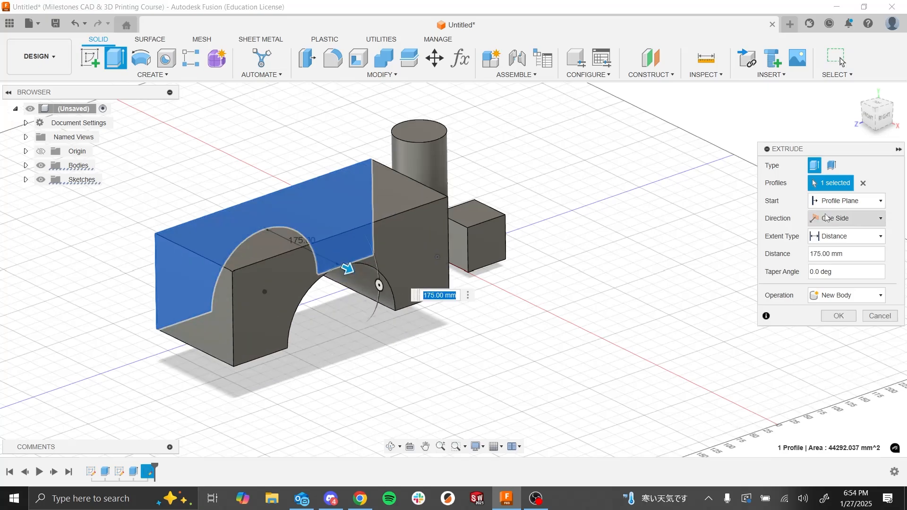
left_click(842, 253)
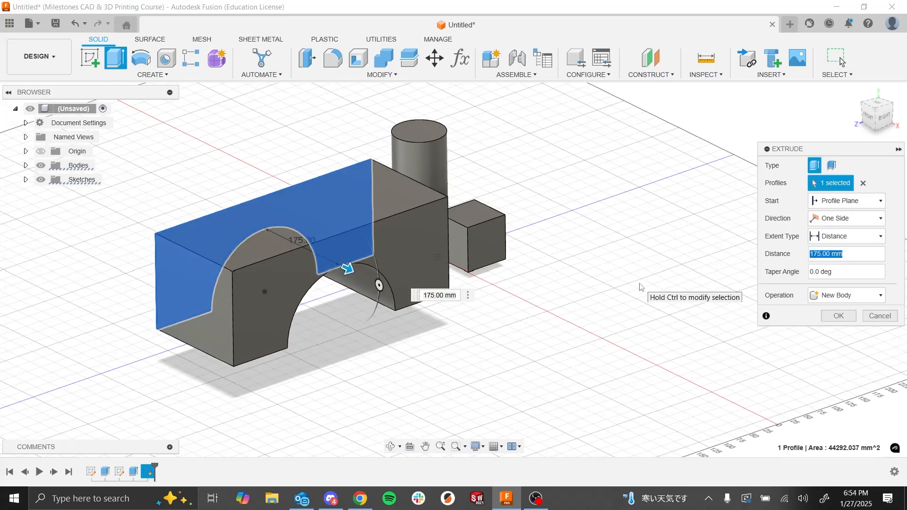
key("Return")
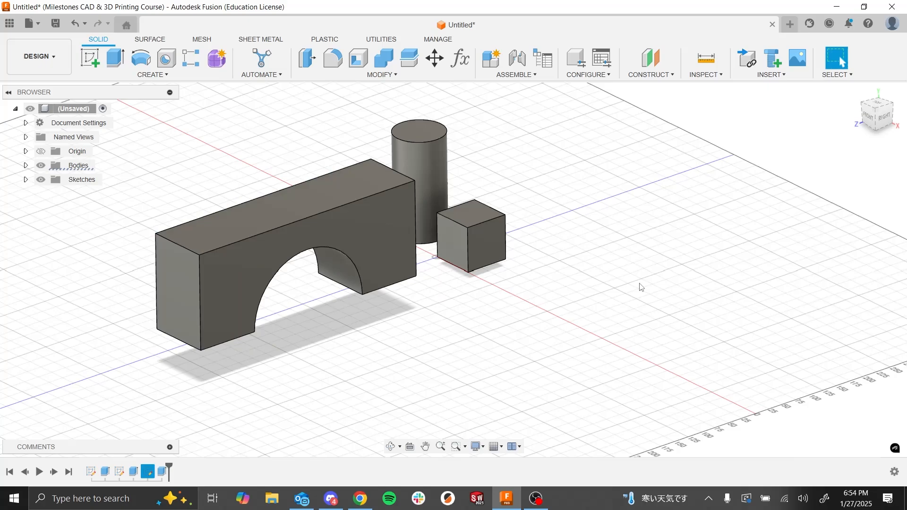
middle_click_drag(621, 290, 621, 290, "shift")
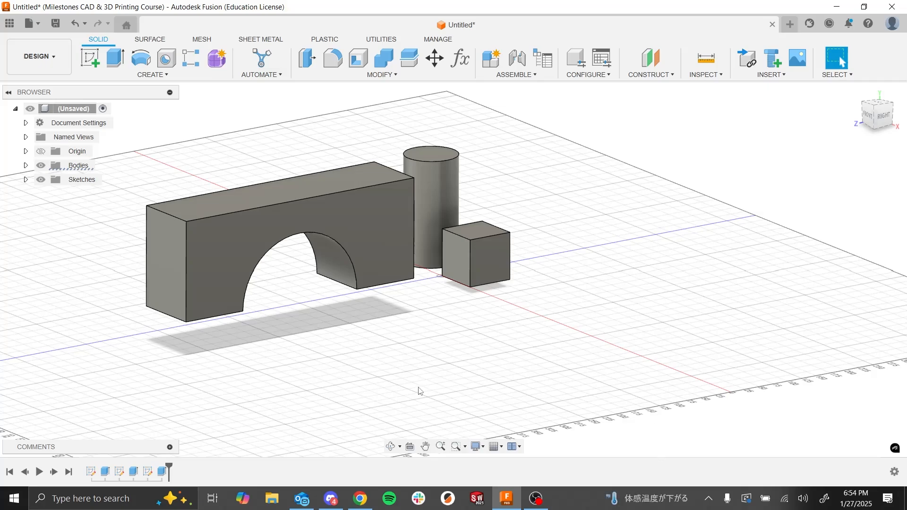
- Open the bridge's profile sketch for editing
right_click(162, 471)
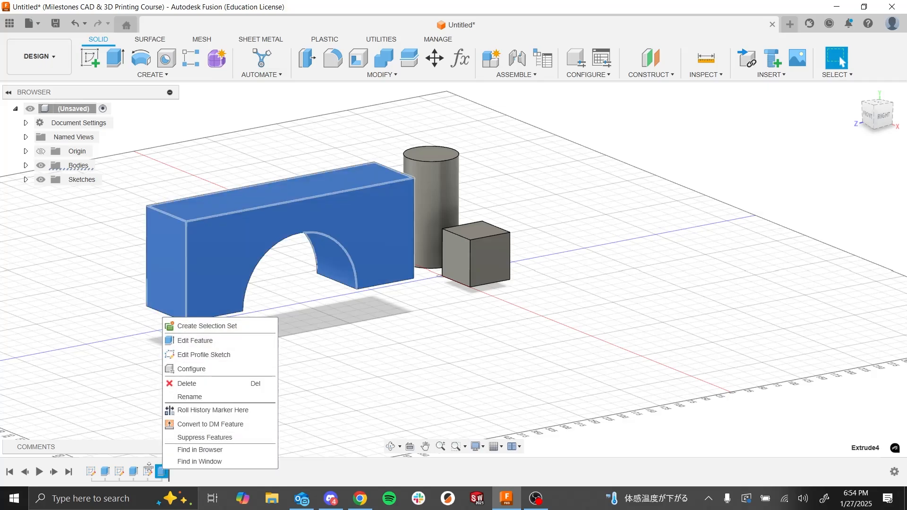
left_click(149, 472)
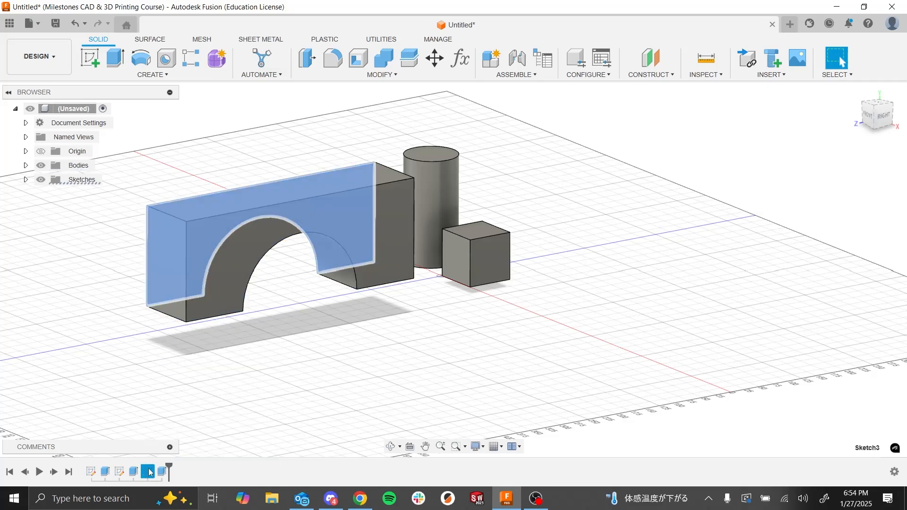
right_click(149, 472)
left_click(169, 340)
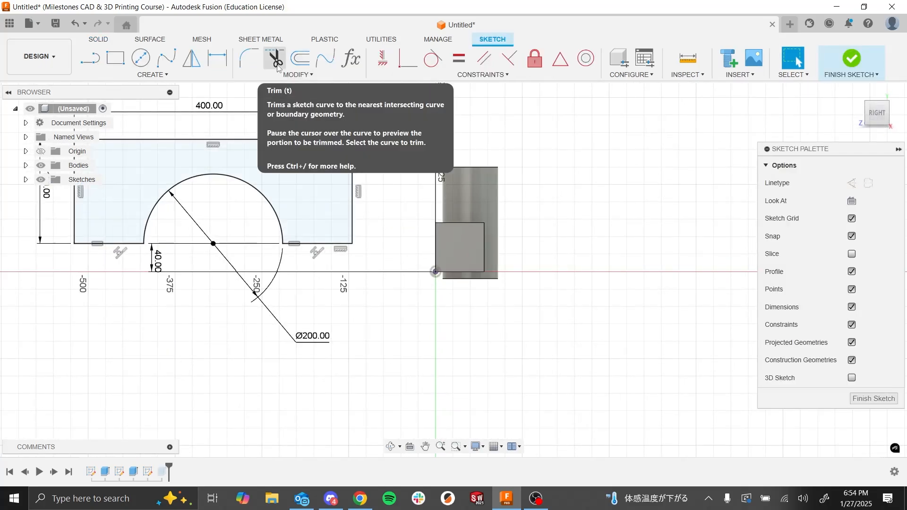
- Try to trim the arch curve out of the bridge profile and undo the trim
left_click(278, 67)
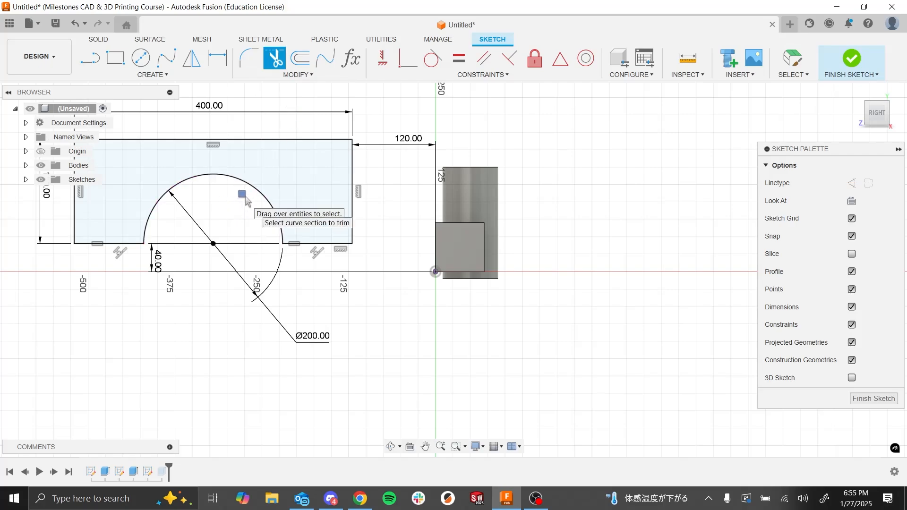
left_click_drag(245, 198, 266, 174)
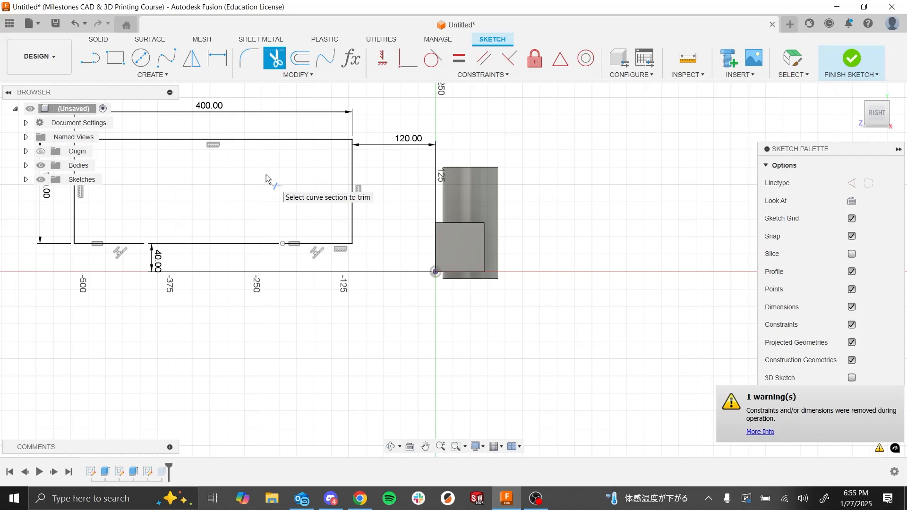
key("Escape")
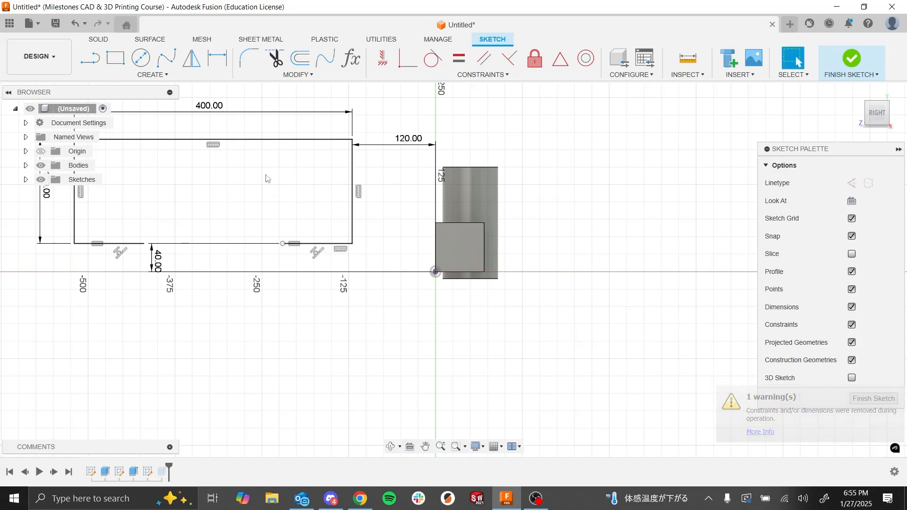
key("ctrl+z")
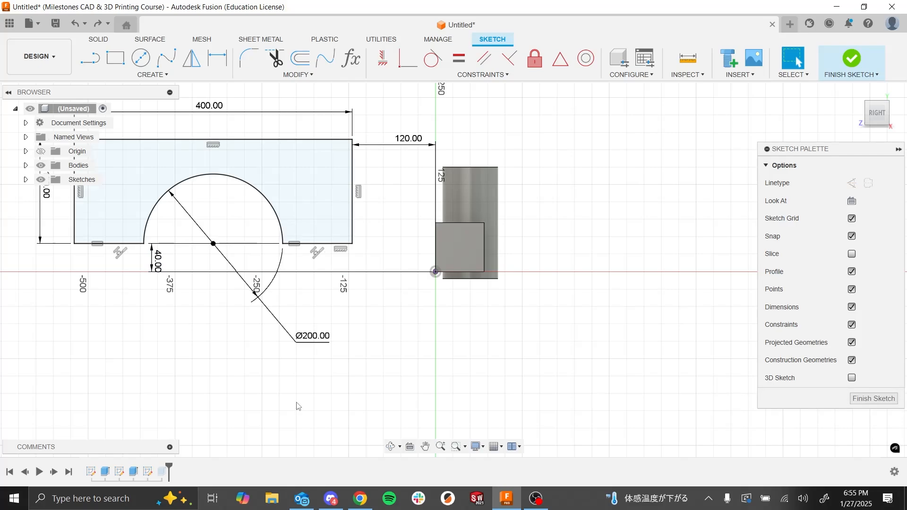
- Reposition the arch's diameter dimension above the arch's base line, near its upper right, and finish the sketch
left_click_drag(302, 339, 324, 210)
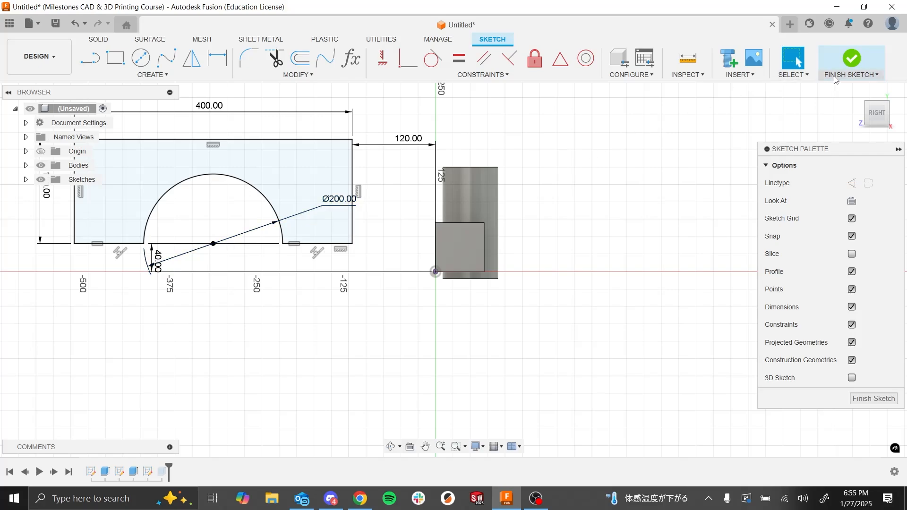
left_click(852, 59)
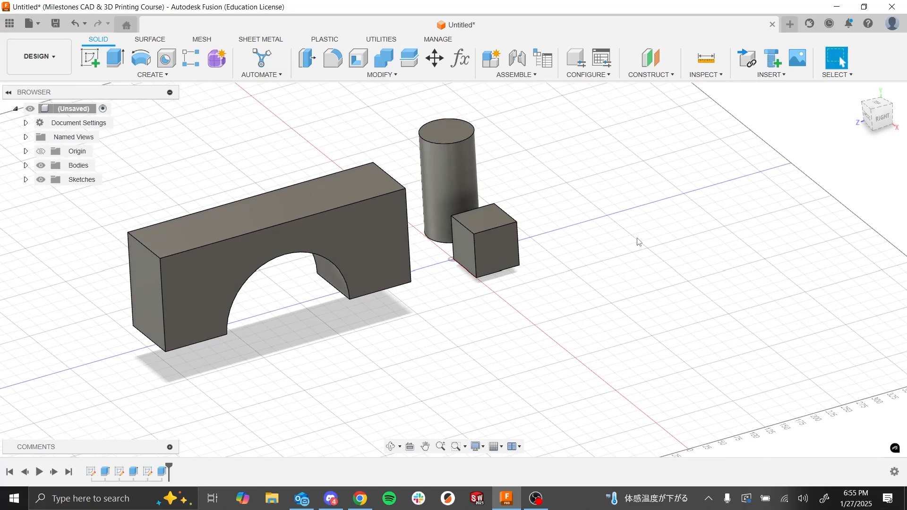
- Check the assignment slide's reference picture and view the Fusion Appearances library for the bridge body
key("alt+Tab")
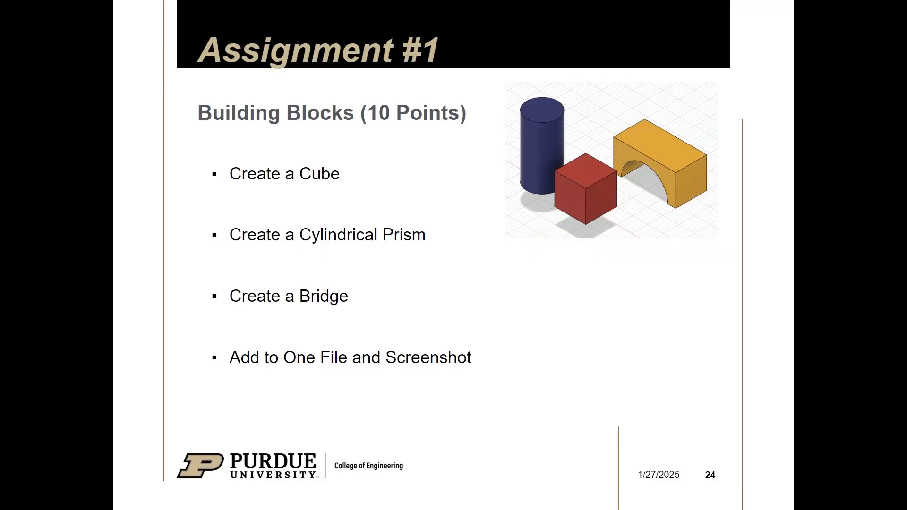
key("alt+Tab")
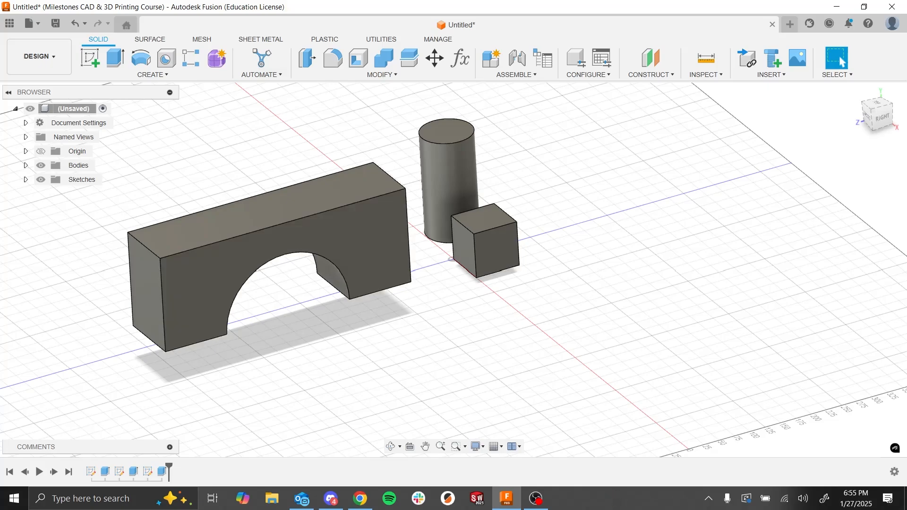
left_click(182, 293)
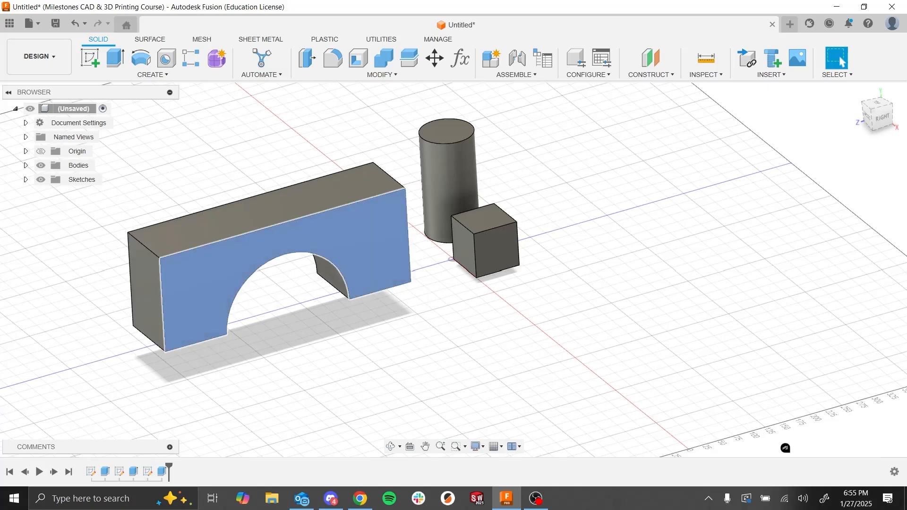
right_click(182, 292)
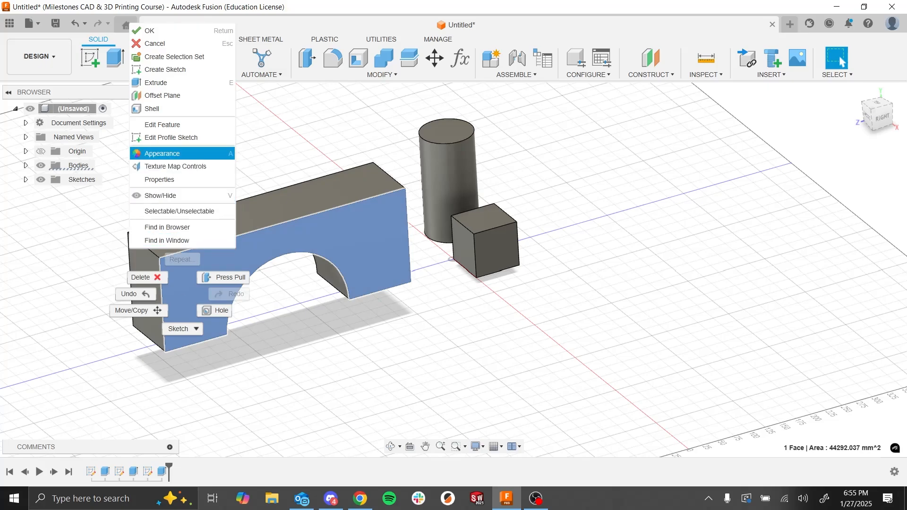
left_click(162, 153)
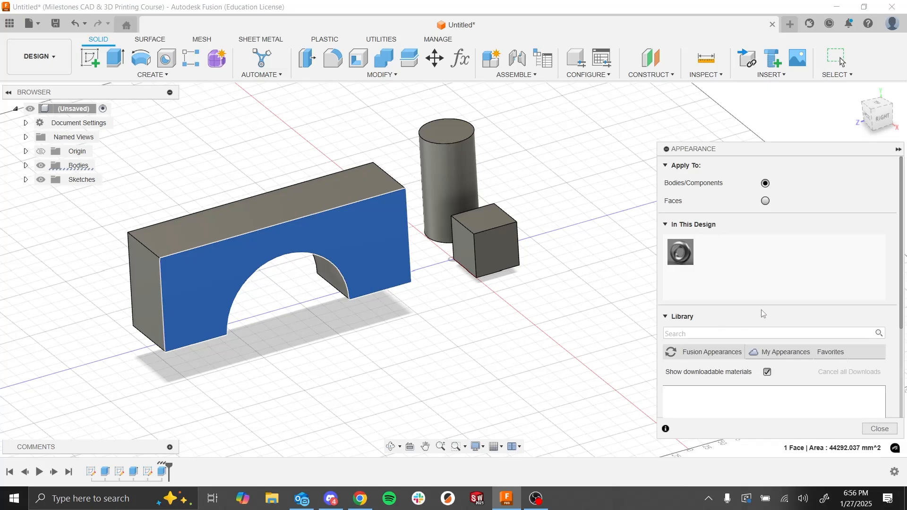
scroll(755, 305, "down", 3)
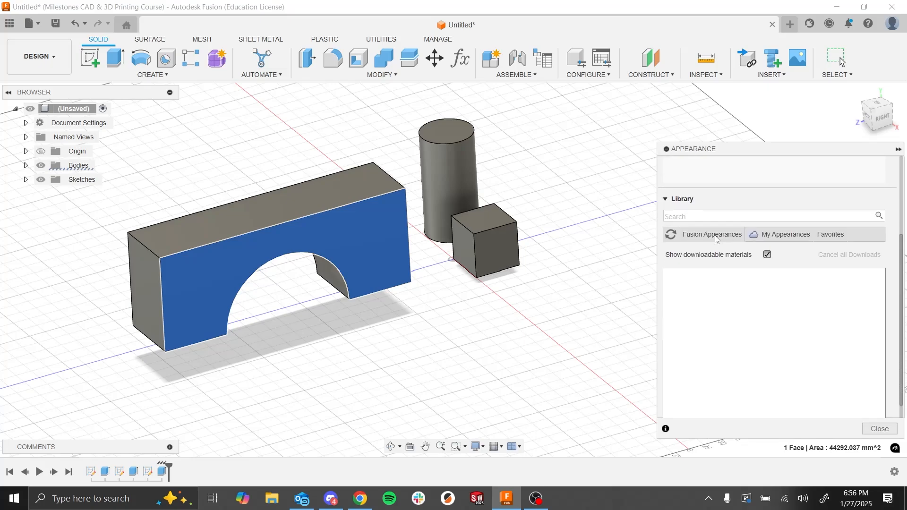
left_click(777, 236)
left_click(721, 236)
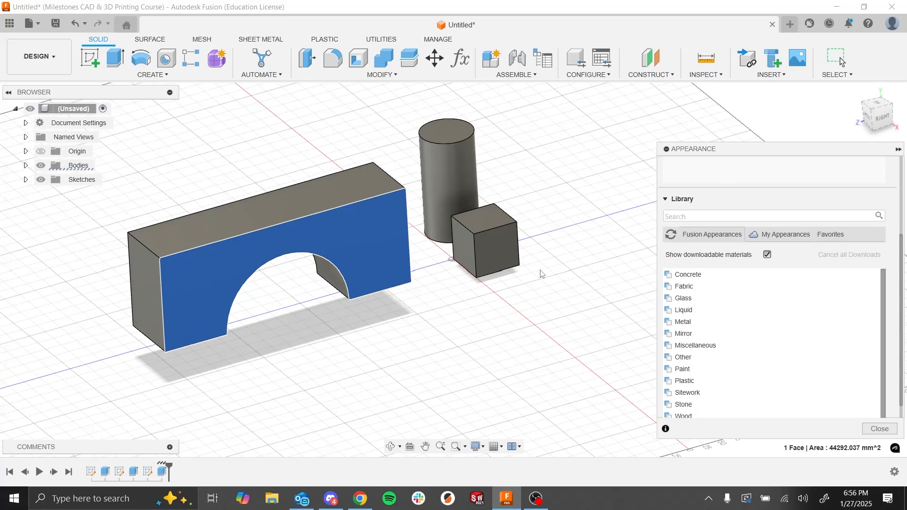
key("Escape")
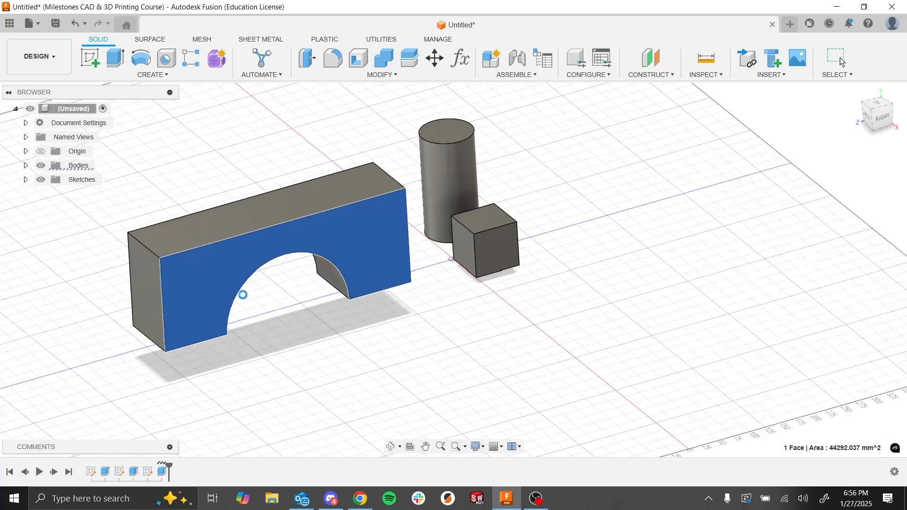
- Reopen the bridge profile sketch to examine the arch's centre point and its constraints, and finish the sketch
right_click(153, 472)
left_click(173, 342)
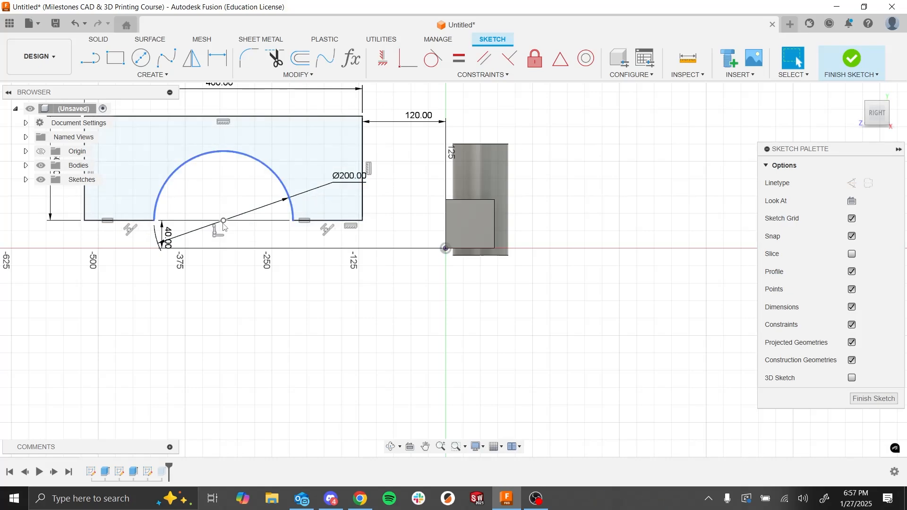
left_click(404, 63)
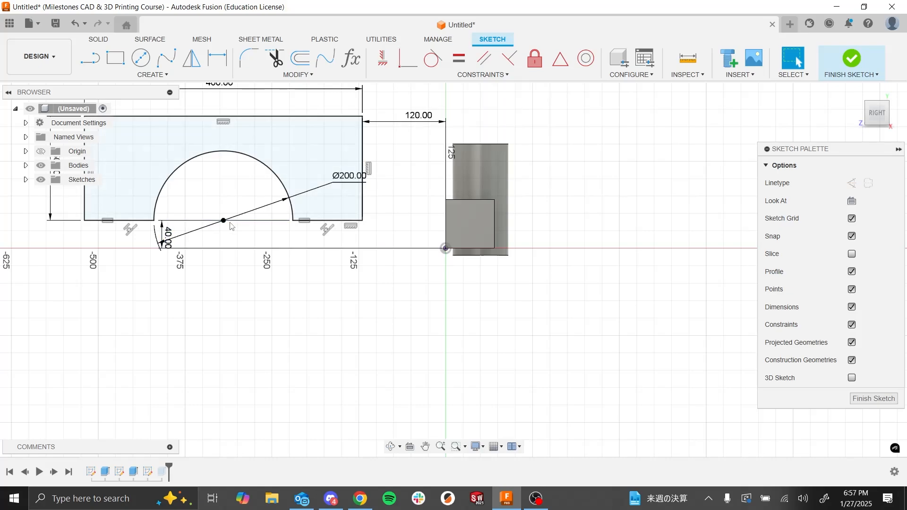
left_click(160, 230)
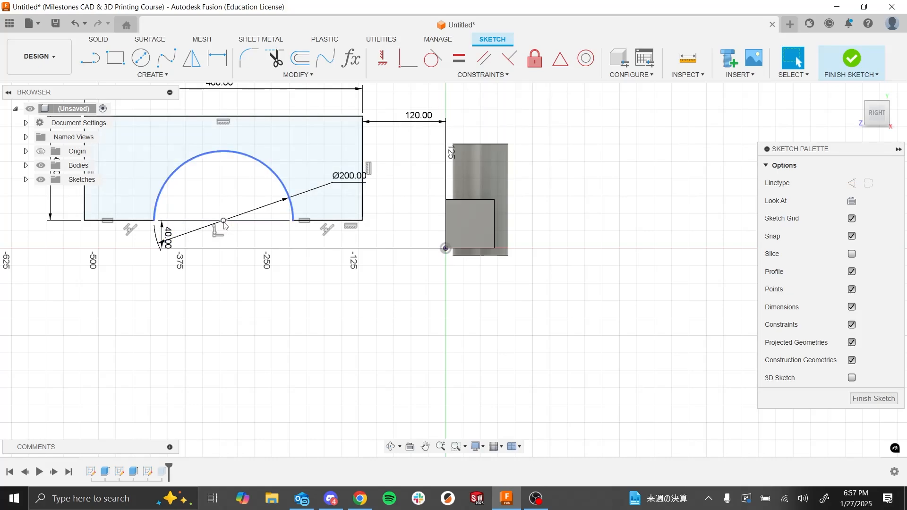
left_click(223, 221)
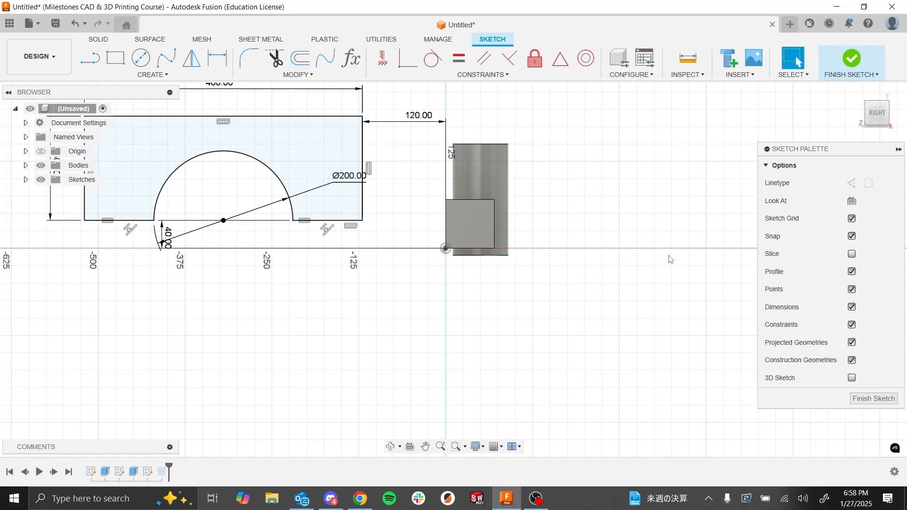
mouse_move(901, 103)
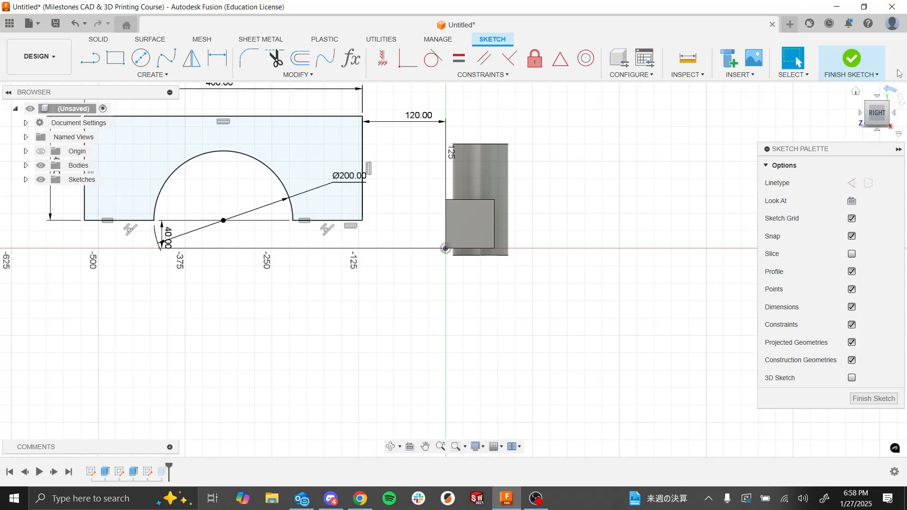
left_click(853, 64)
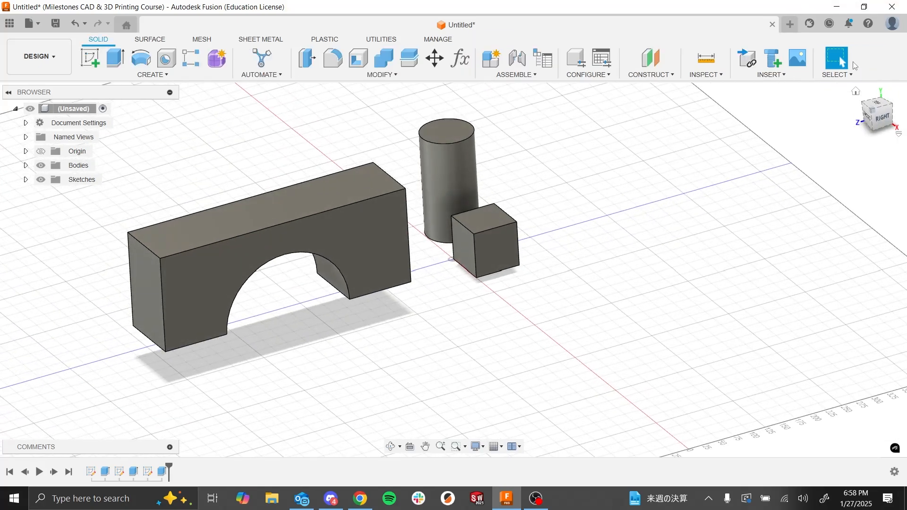
- Start the Appearance command and expand the Glossy paint category in the Fusion appearance library
key("a")
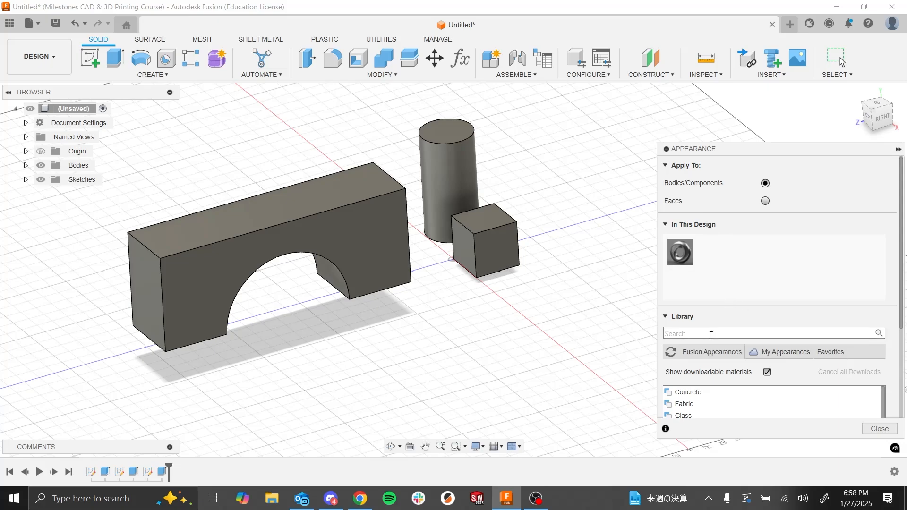
scroll(746, 302, "down", 3)
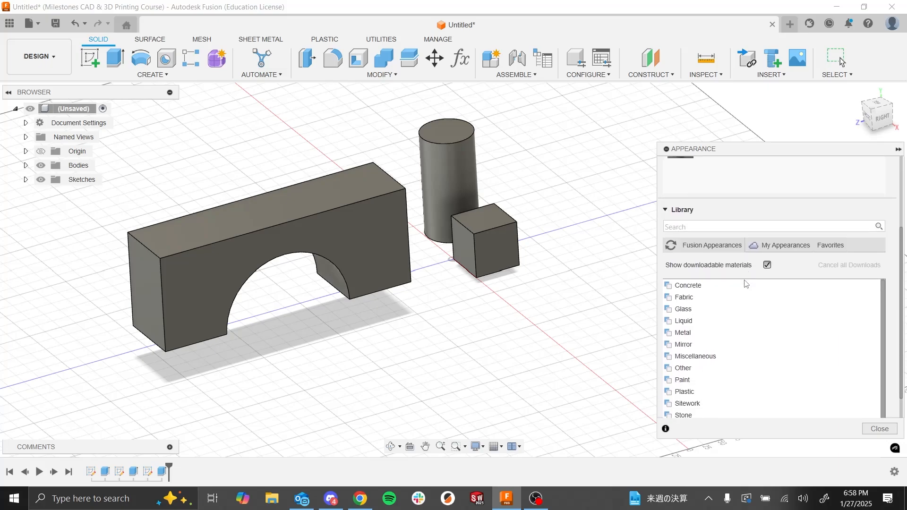
left_click(684, 380)
scroll(723, 332, "down", 3)
left_click(721, 301)
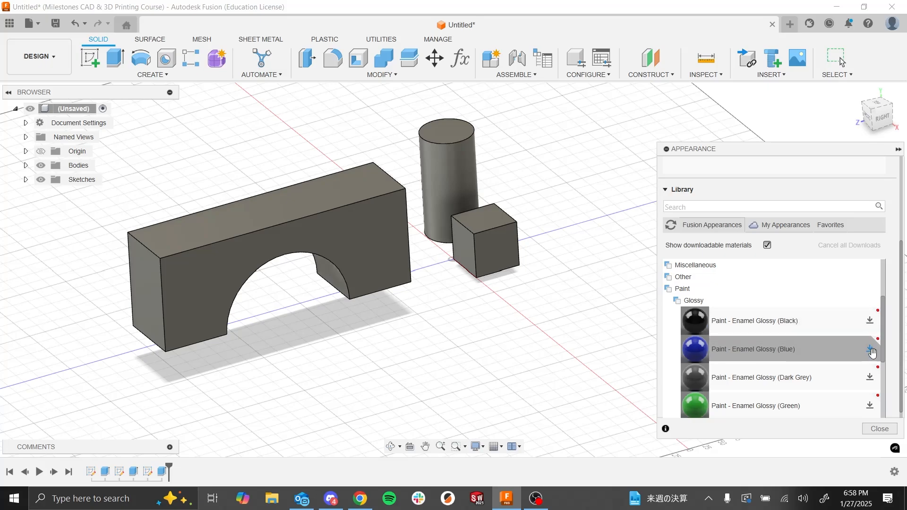
- Download the Paint - Enamel Glossy appearances in Blue, Dark Grey, Red and Green
left_click(870, 350)
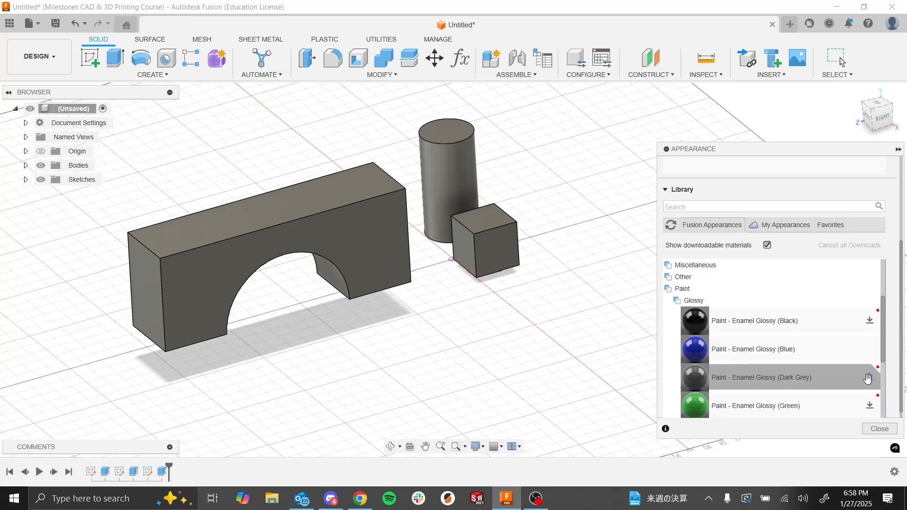
left_click(868, 378)
scroll(811, 359, "down", 2)
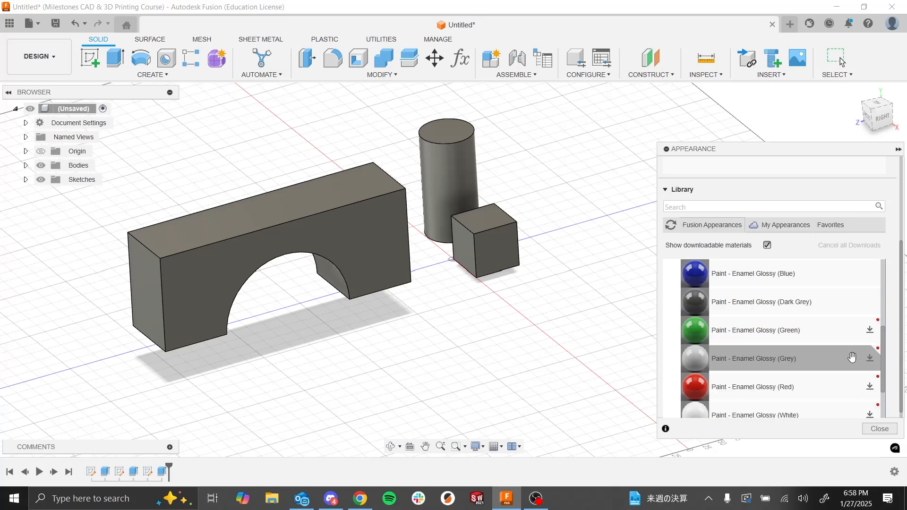
left_click(869, 387)
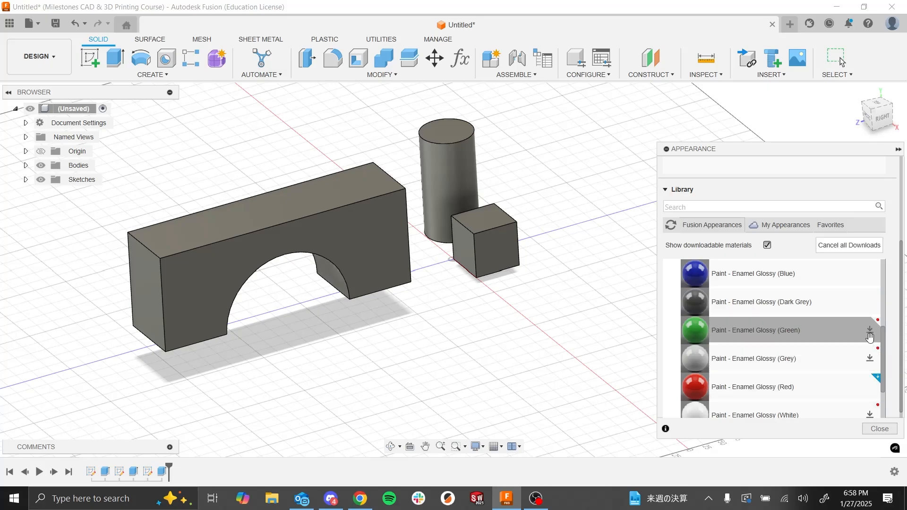
left_click(869, 330)
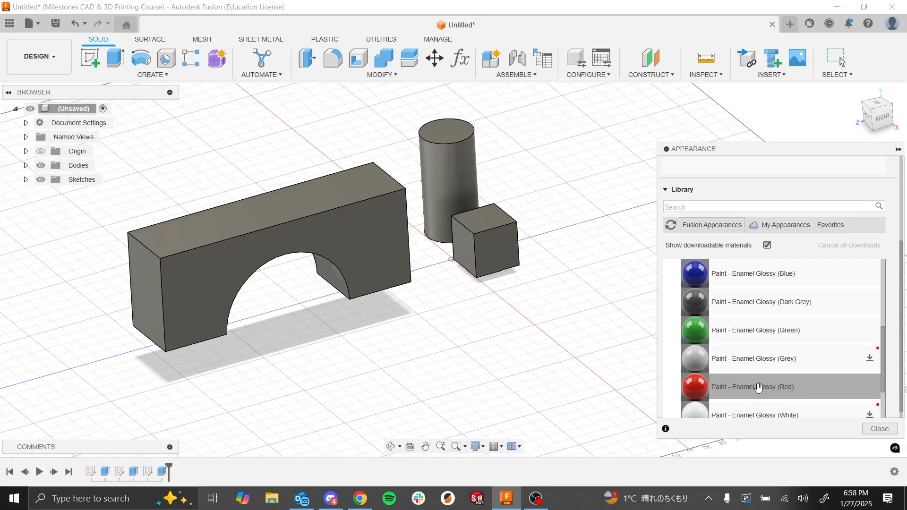
- Apply Paint - Enamel Glossy appearances: Red to the arched bridge, Green to the cube and Blue to the cylinder
left_click_drag(758, 388, 344, 209)
left_click_drag(748, 335, 486, 249)
left_click_drag(745, 279, 470, 191)
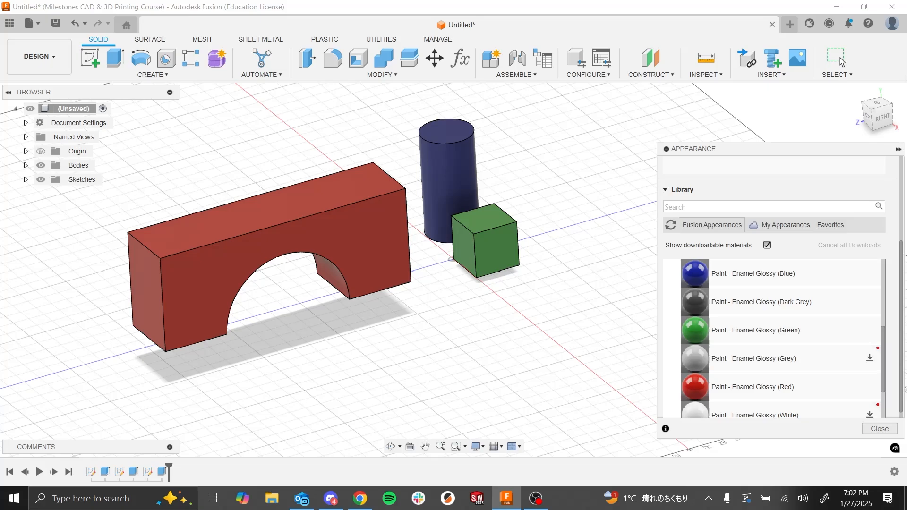
key("Escape")
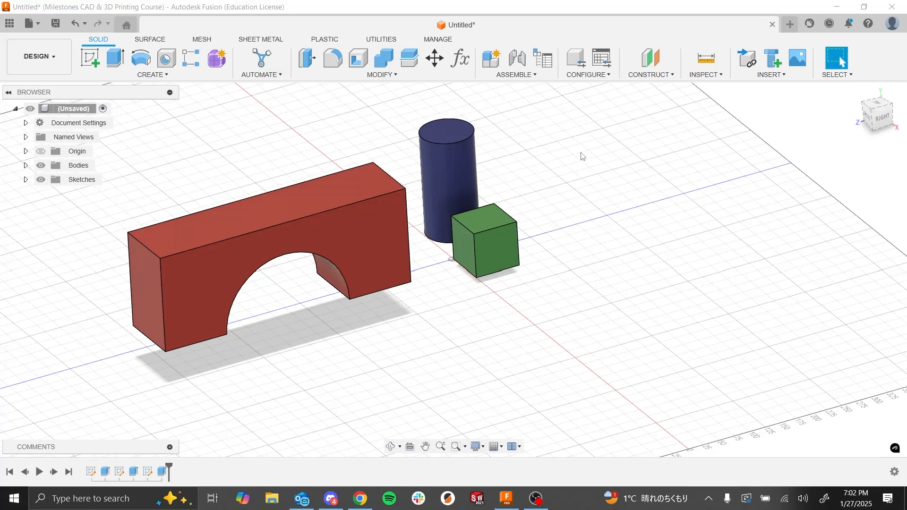
- Save the design as "Assignment 1" in the Spring 2025 location
key("ctrl+s")
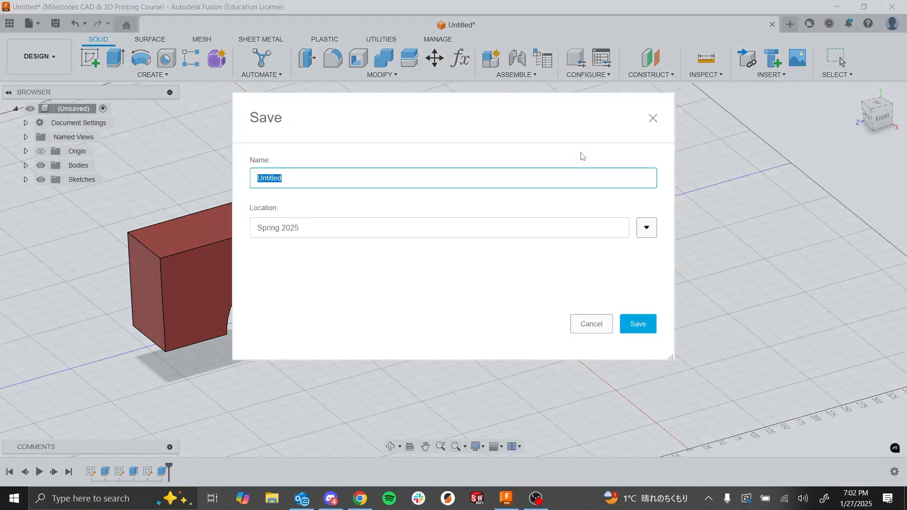
type("Assignment 1")
left_click(638, 324)
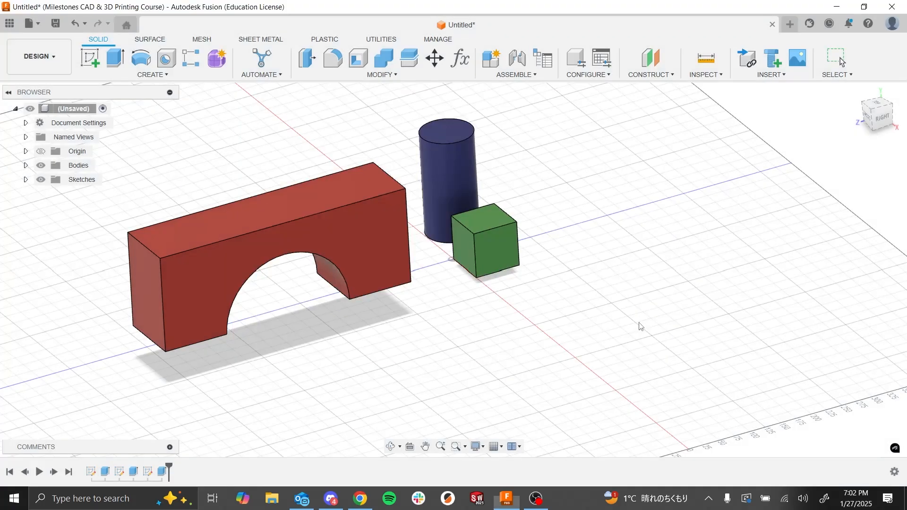
- Create a new empty design and consult the Assignment #2 Purdue Hammer slide in the presentation
left_click(790, 26)
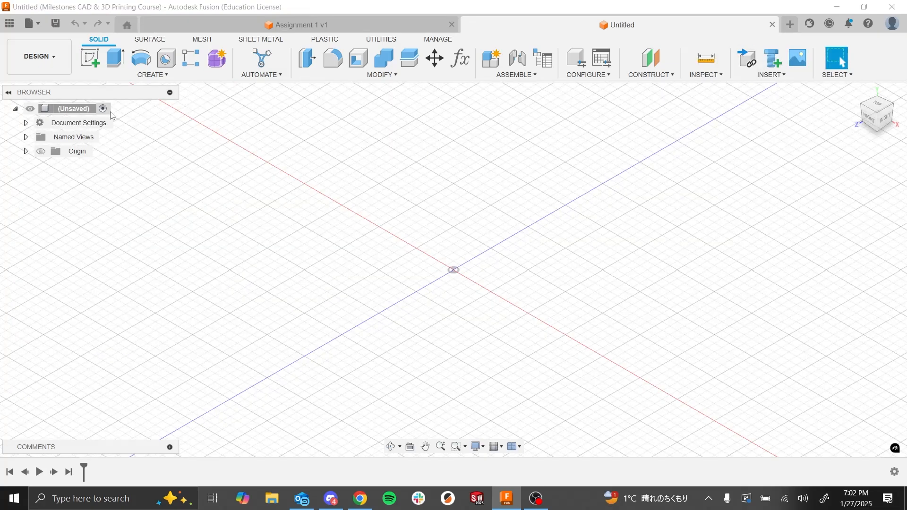
key("alt+Tab")
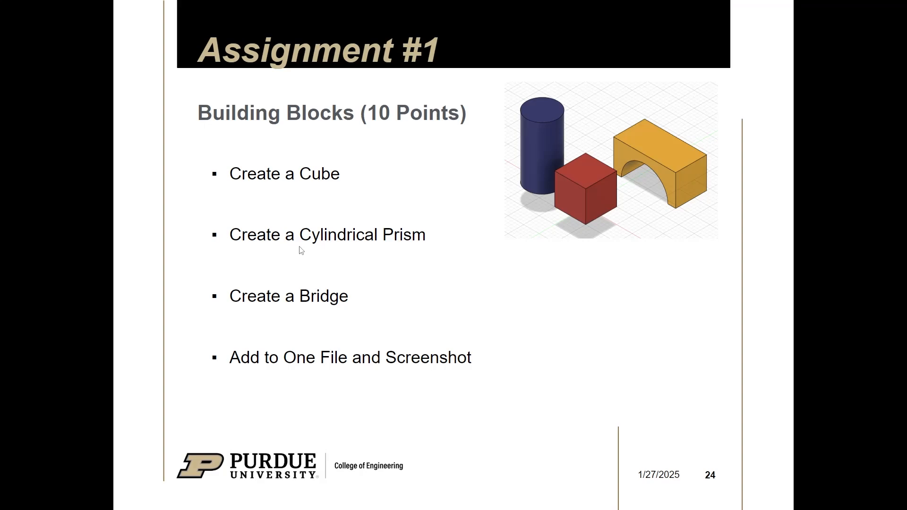
key("Right")
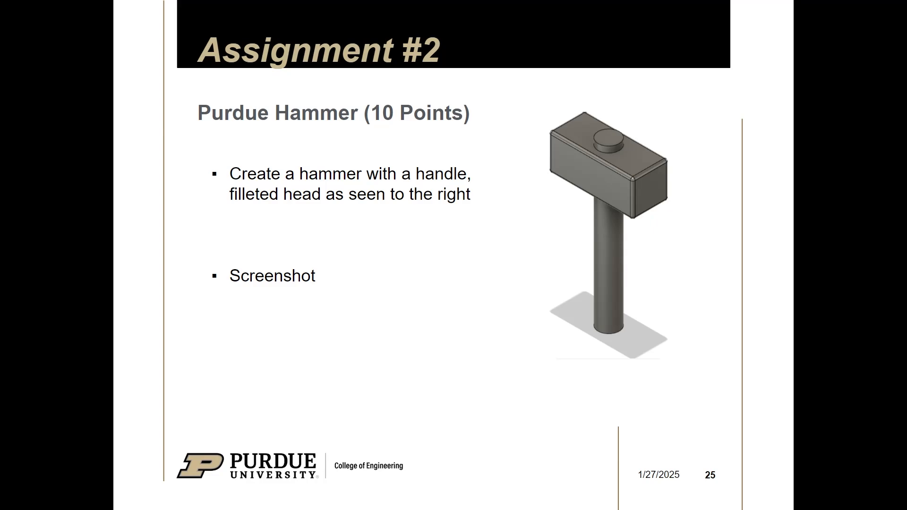
key("alt+Tab")
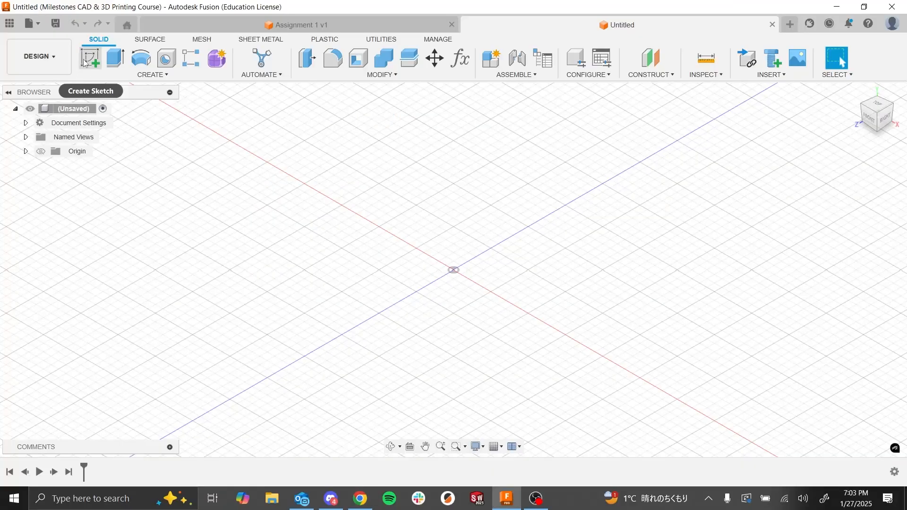
- Sketch a center-diameter circle about 135 mm across on the horizontal origin plane, centred on the origin
left_click(85, 61)
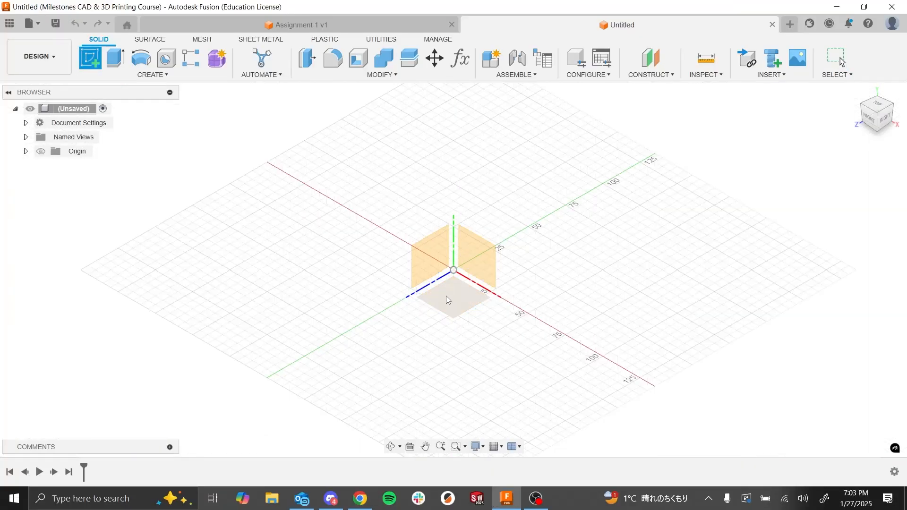
left_click(441, 303)
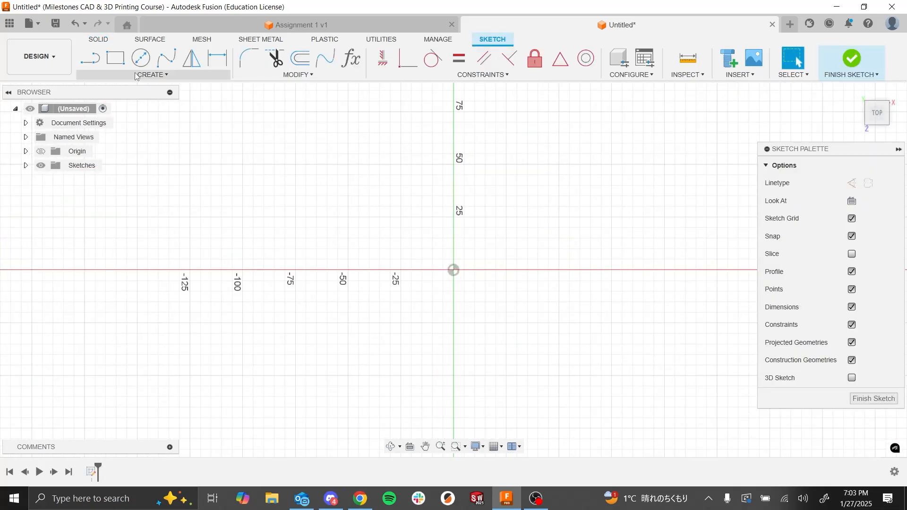
left_click(141, 57)
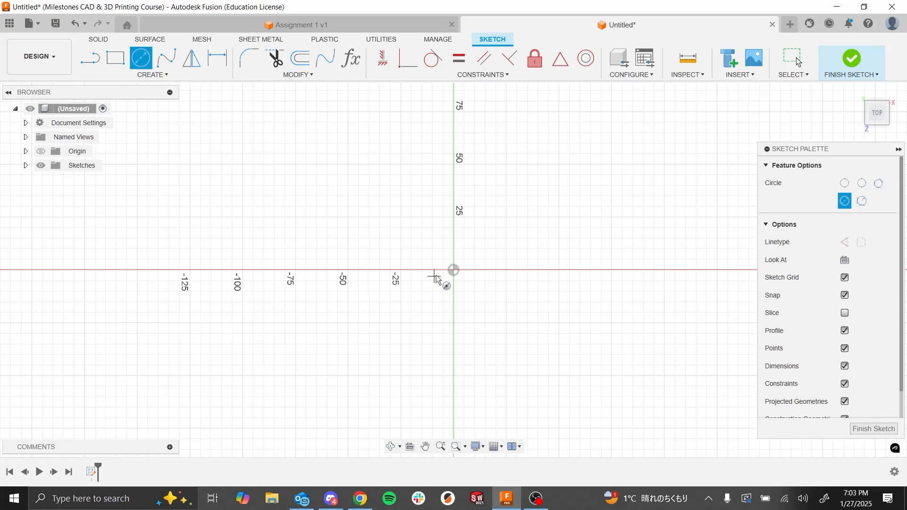
left_click(454, 270)
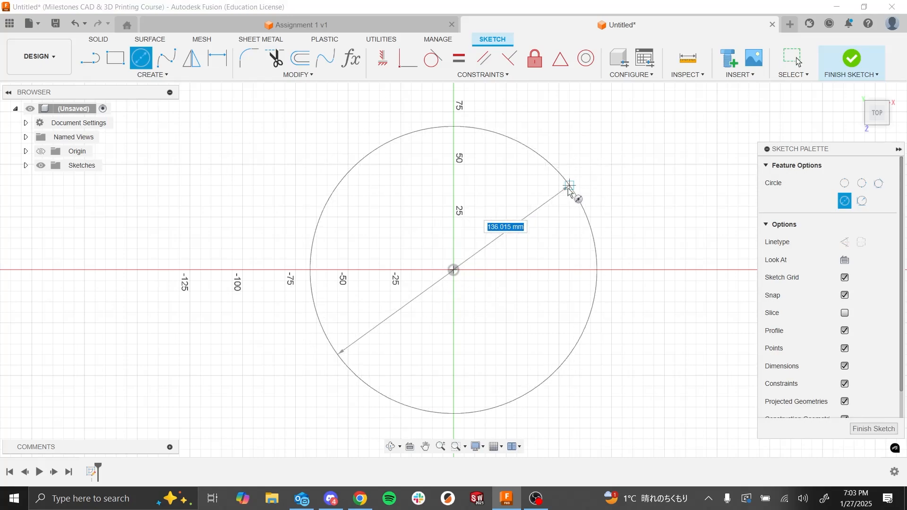
left_click(567, 190)
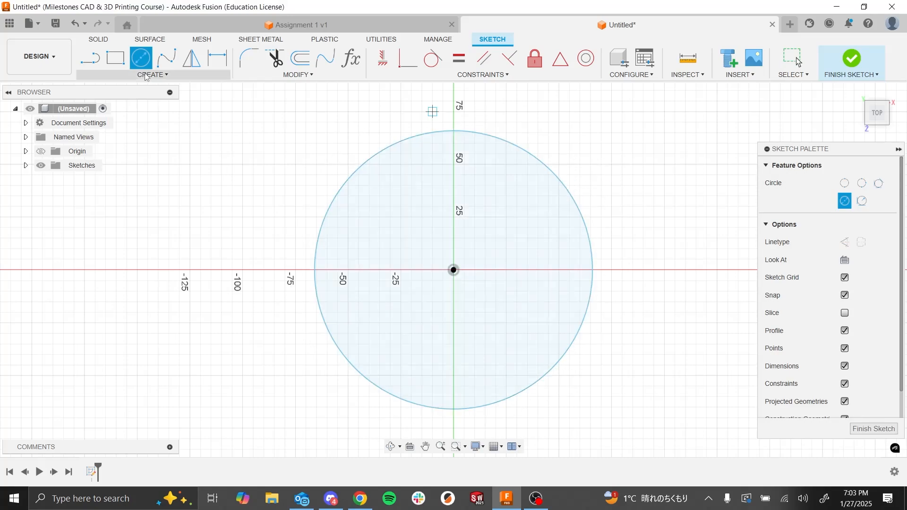
- Dimension the circle's diameter to 50 mm and finish the sketch
key("d")
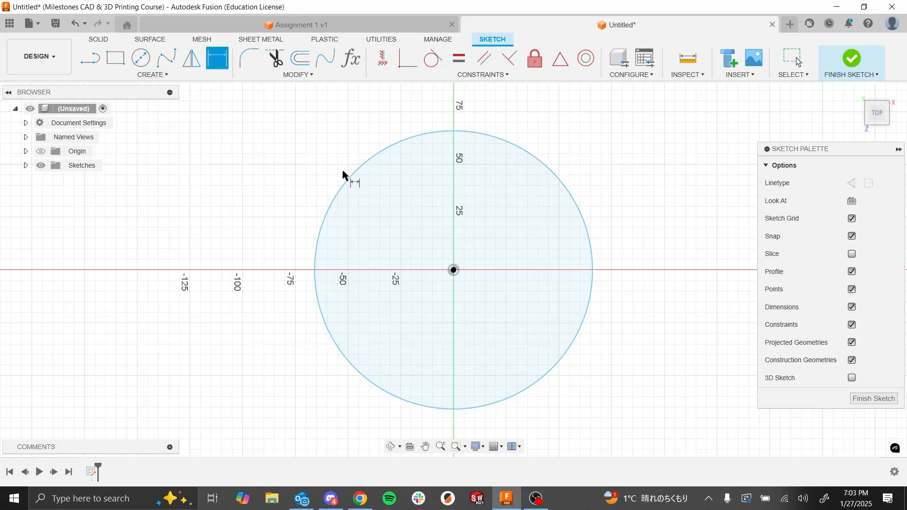
left_click(343, 175)
left_click(200, 202)
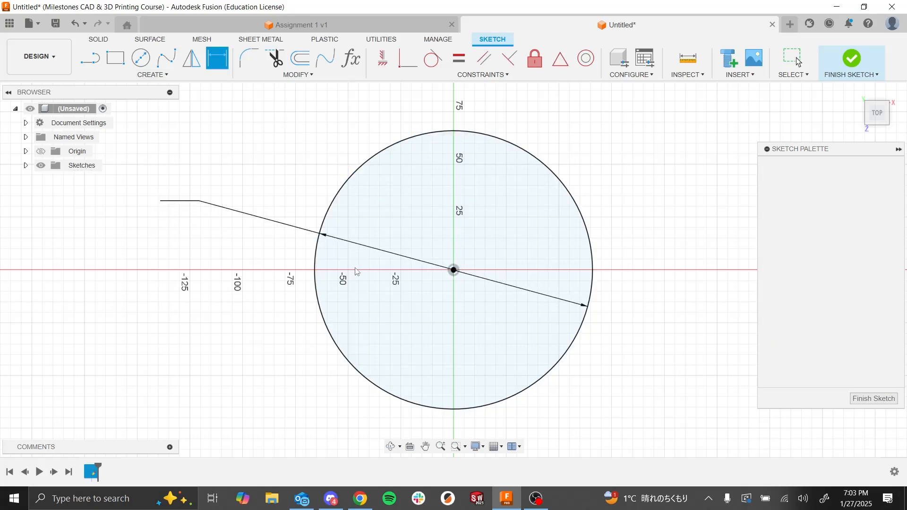
type("50")
key("Return")
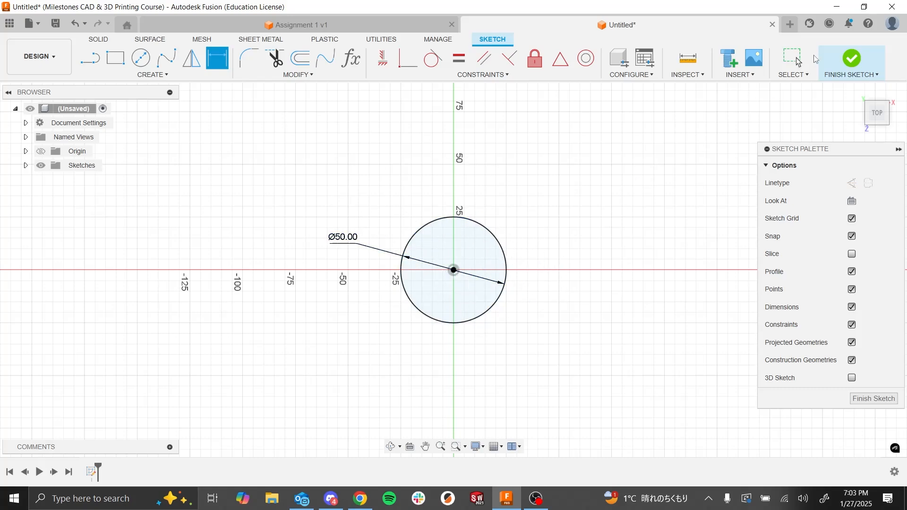
left_click(851, 58)
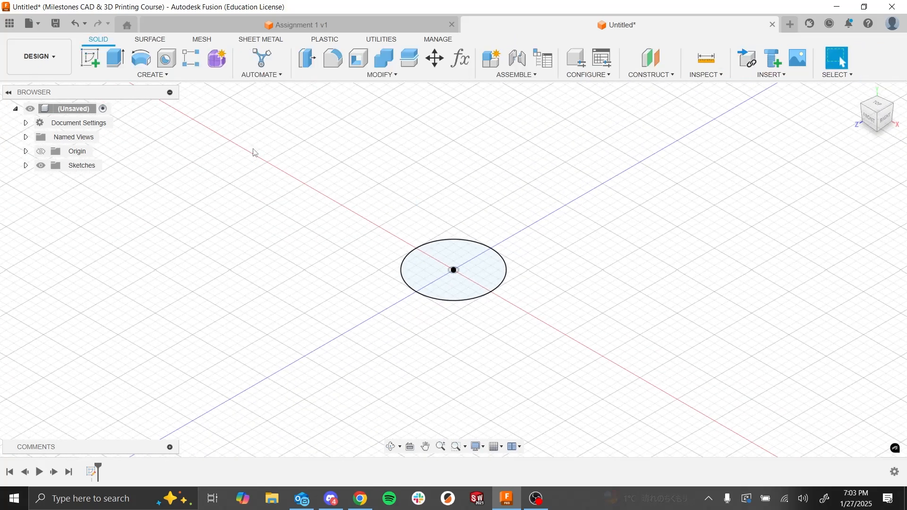
- Extrude the 50 mm circle upward 700 mm as a new body to form the hammer handle
key("e")
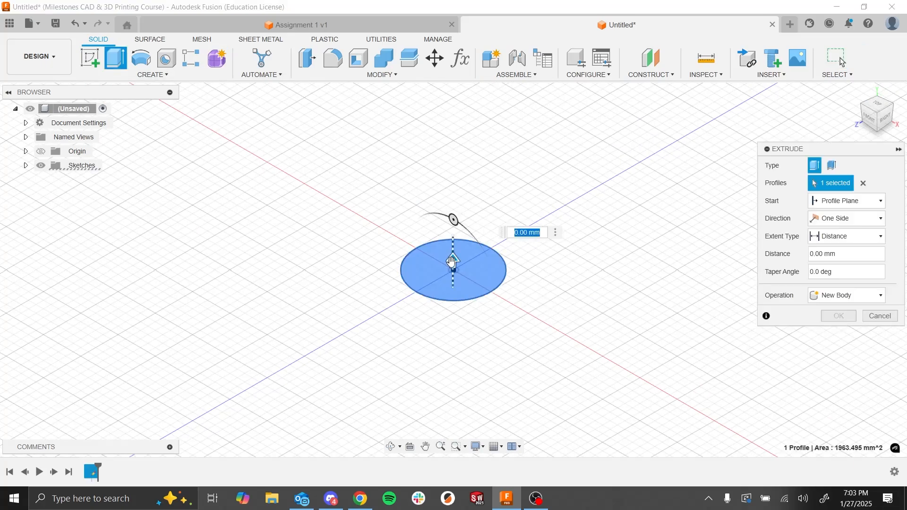
left_click(850, 255)
scroll(590, 236, "down", 5)
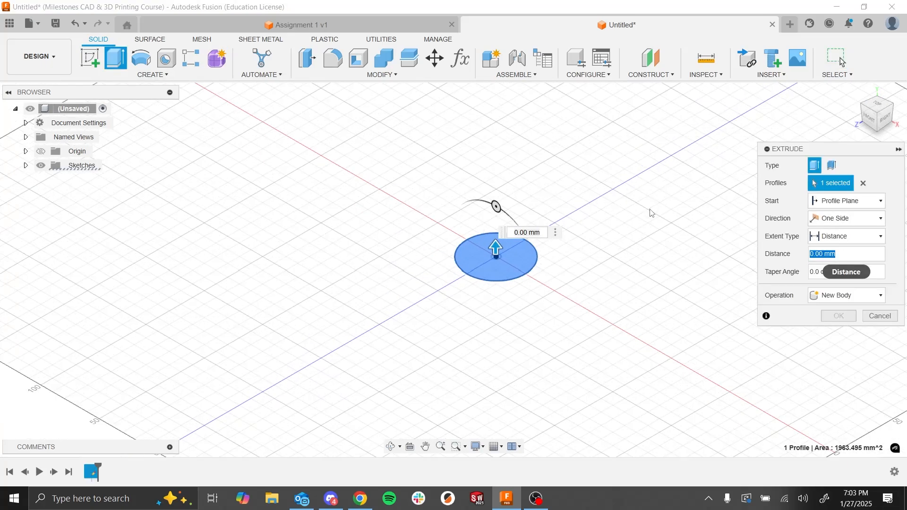
scroll(420, 269, "down", 3)
scroll(521, 217, "up", 5)
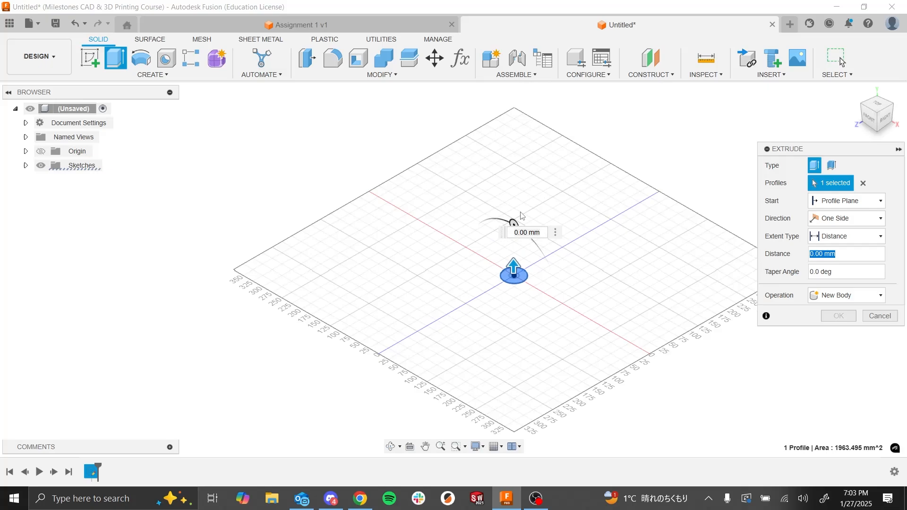
type("1000")
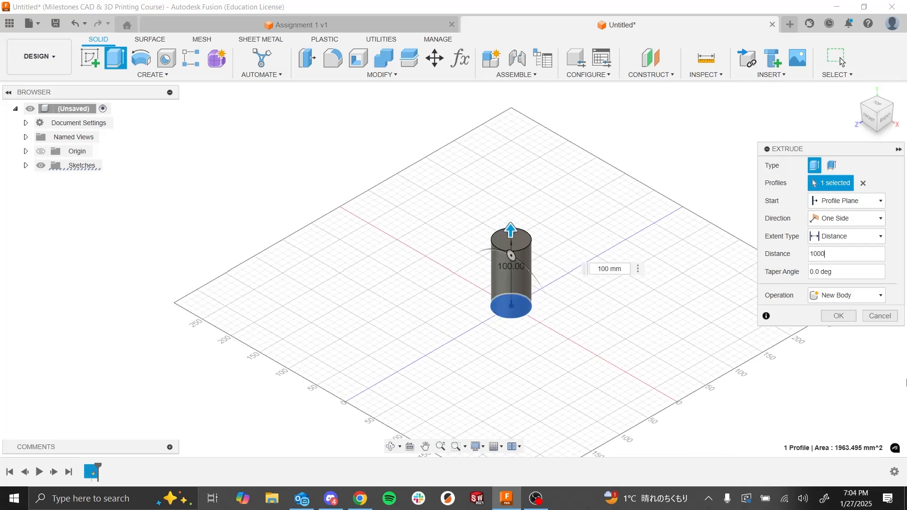
scroll(749, 432, "down", 5)
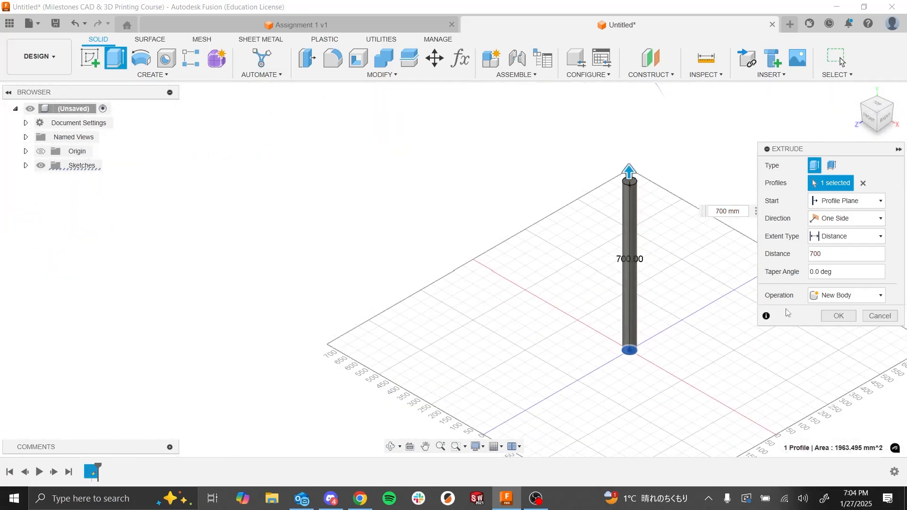
left_click(838, 315)
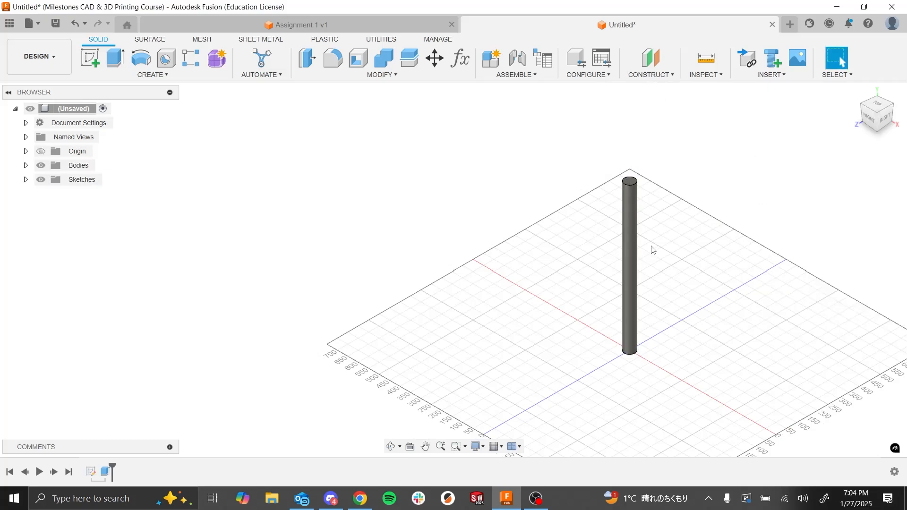
scroll(514, 218, "down", 2)
scroll(666, 228, "down", 3)
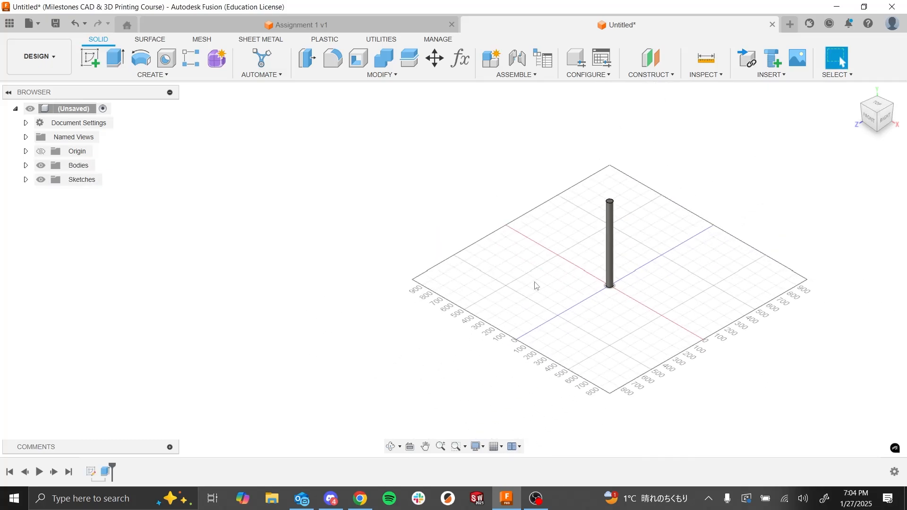
scroll(548, 276, "down", 2)
scroll(584, 235, "up", 6)
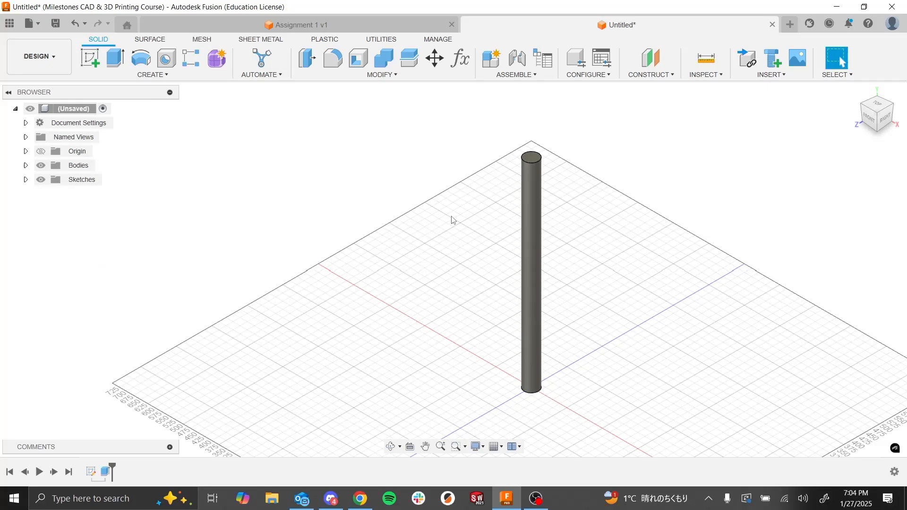
- Check the hammer reference slide and sketch a center rectangle about 350 by 550 mm on the handle's top face, centred on the origin
key("alt+Tab")
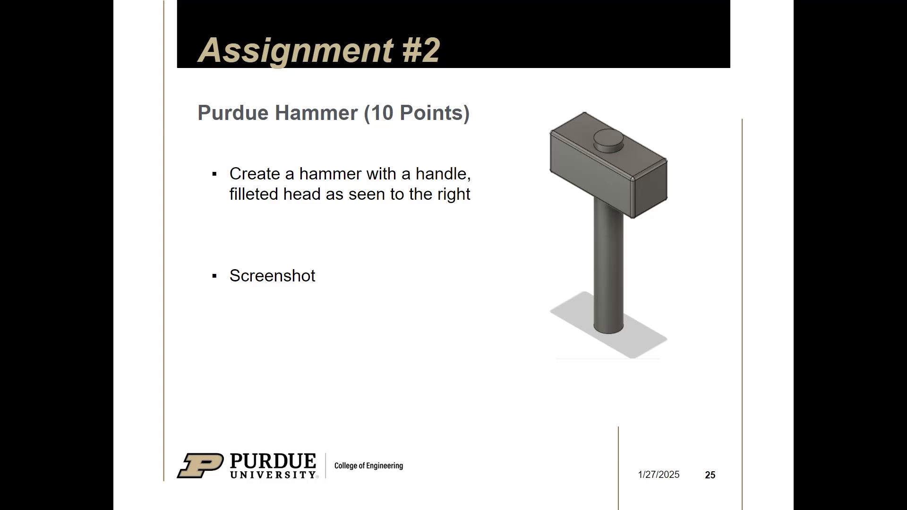
key("alt+Tab")
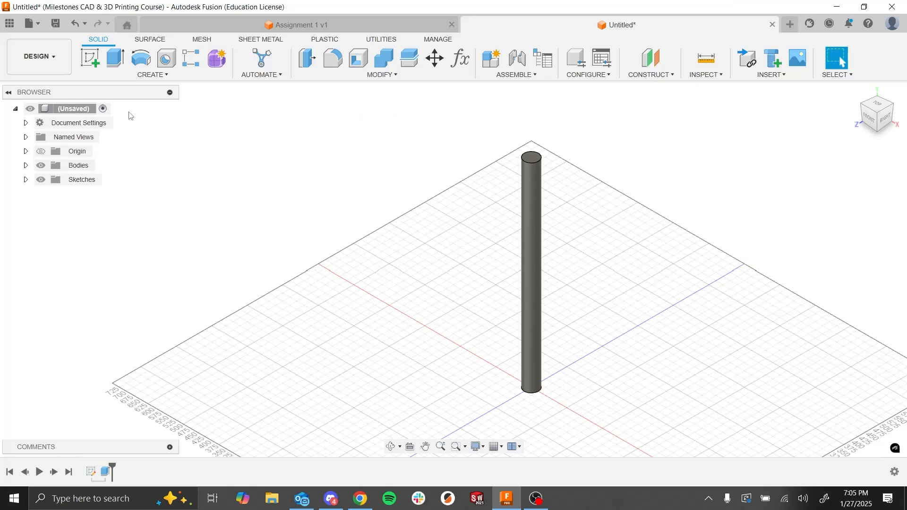
left_click(89, 57)
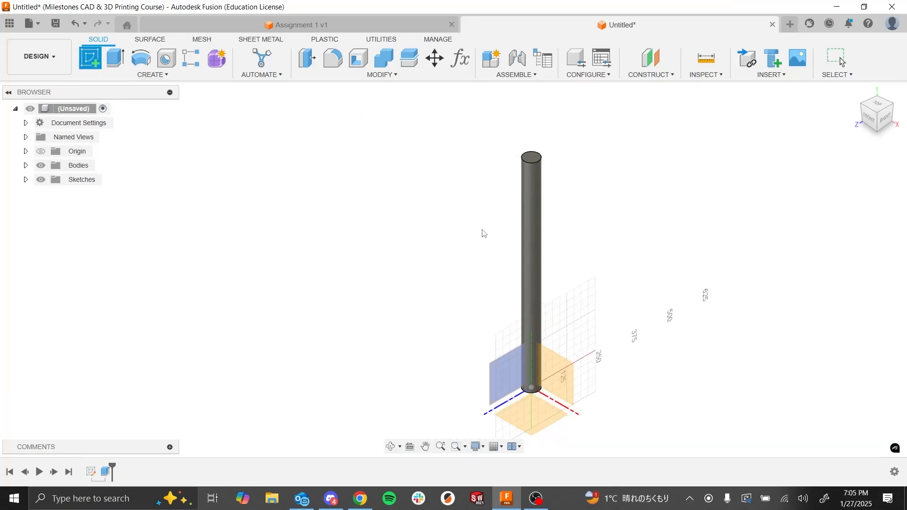
left_click(532, 164)
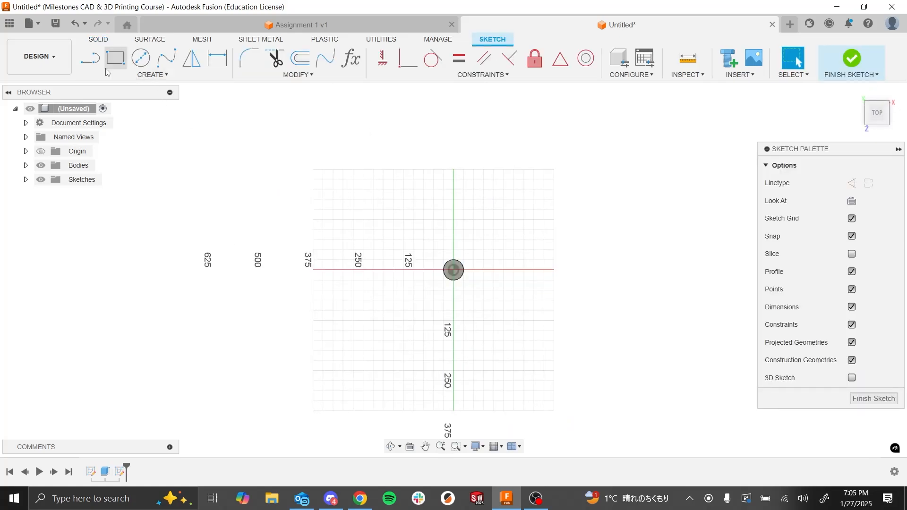
left_click(160, 76)
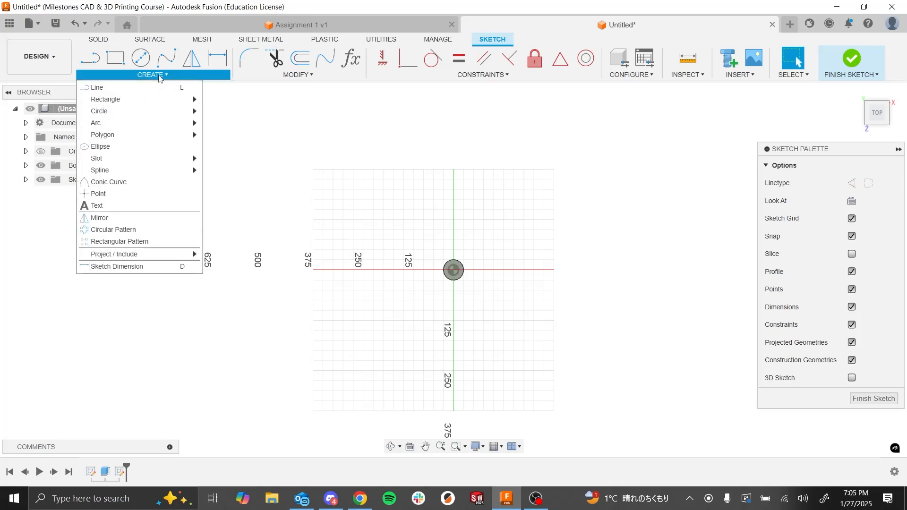
mouse_move(154, 105)
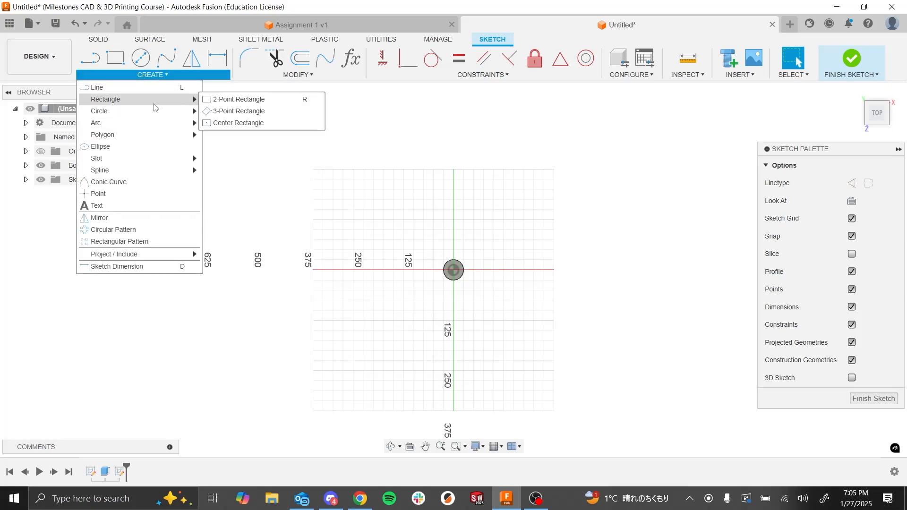
left_click(248, 124)
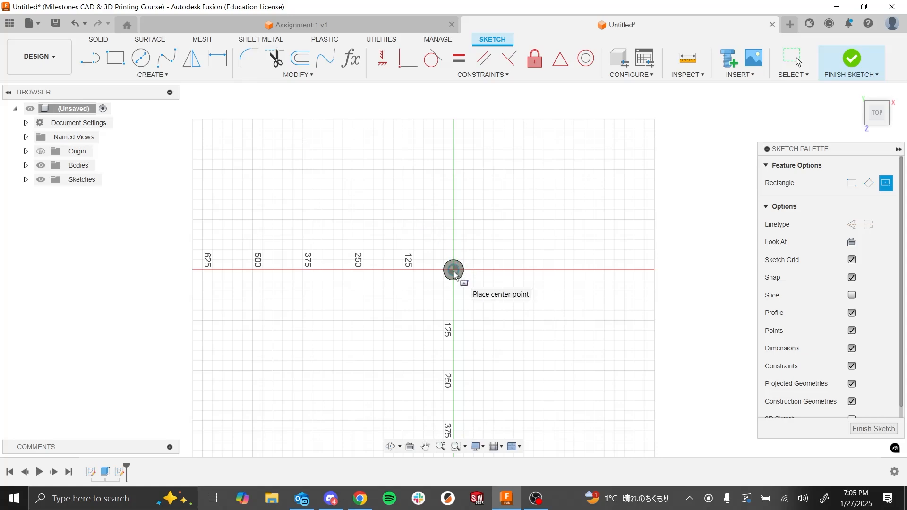
left_click(453, 271)
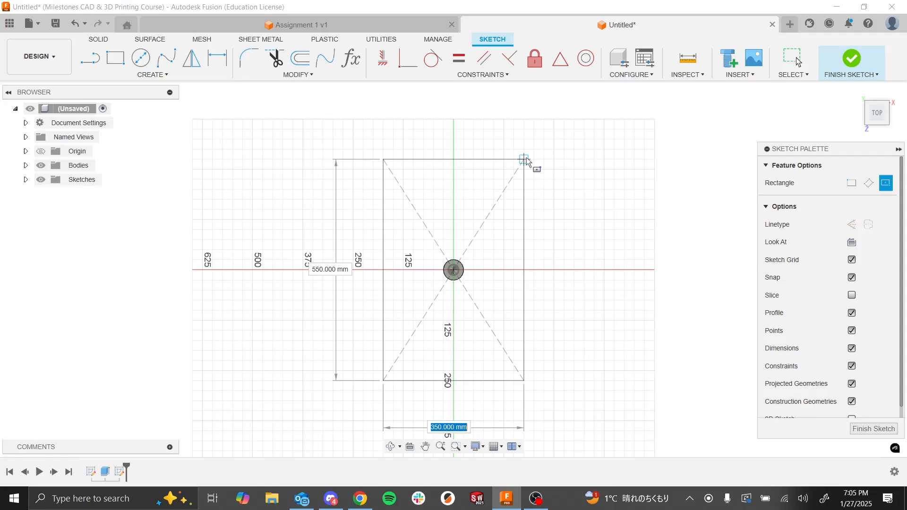
left_click(527, 155)
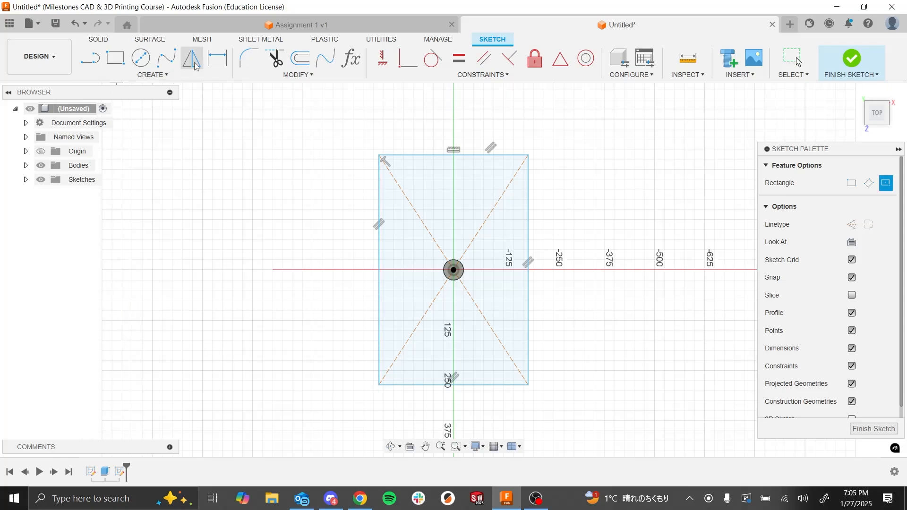
- Dimension the center rectangle's width to 200 mm and its length to 300 mm
left_click(211, 58)
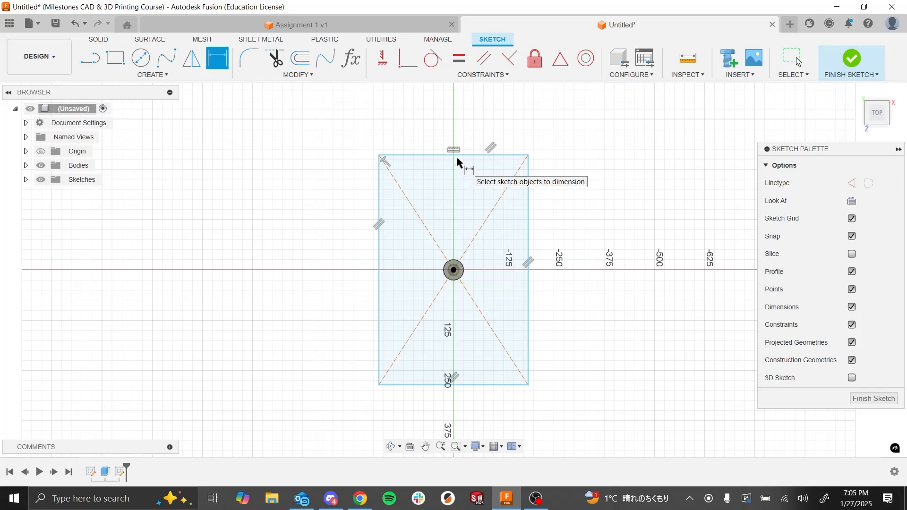
left_click(458, 159)
left_click(453, 131)
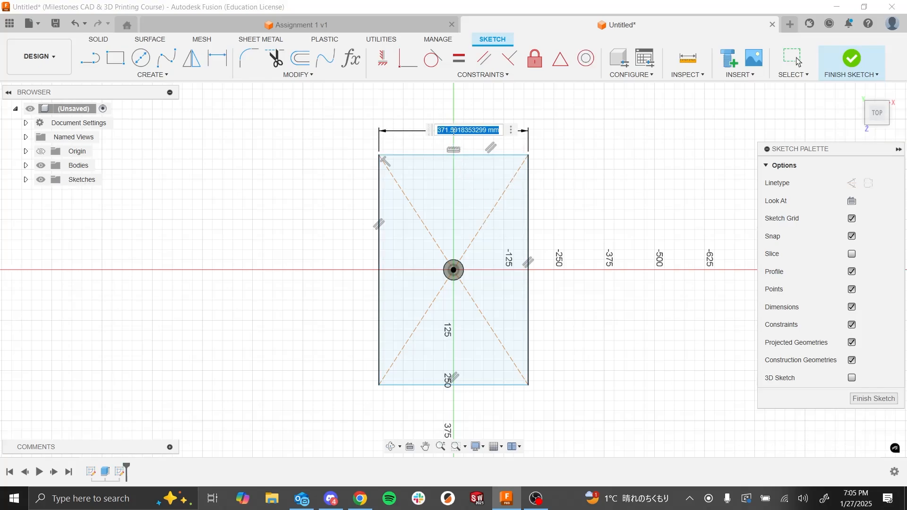
type("200")
key("Return")
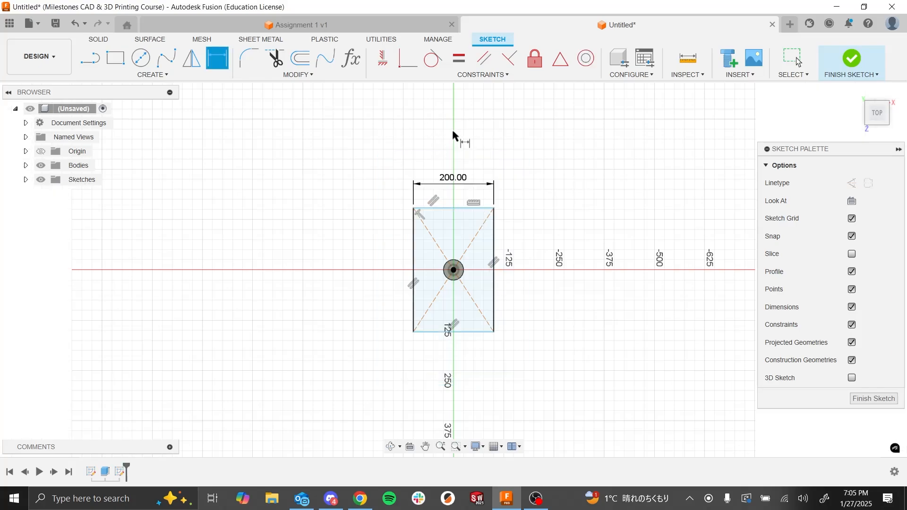
left_click(413, 239)
left_click(382, 259)
type("200")
key("Return")
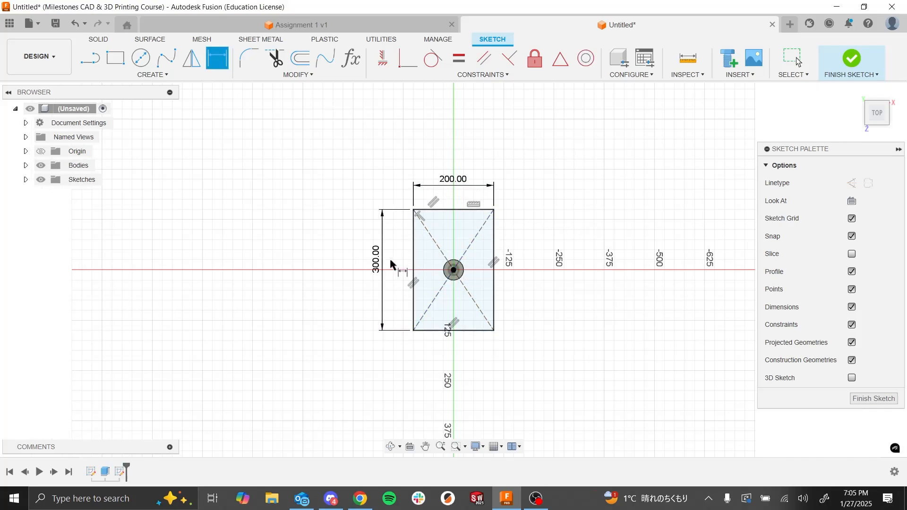
- Set the rectangle's width dimension to 150 mm
double_click(376, 259)
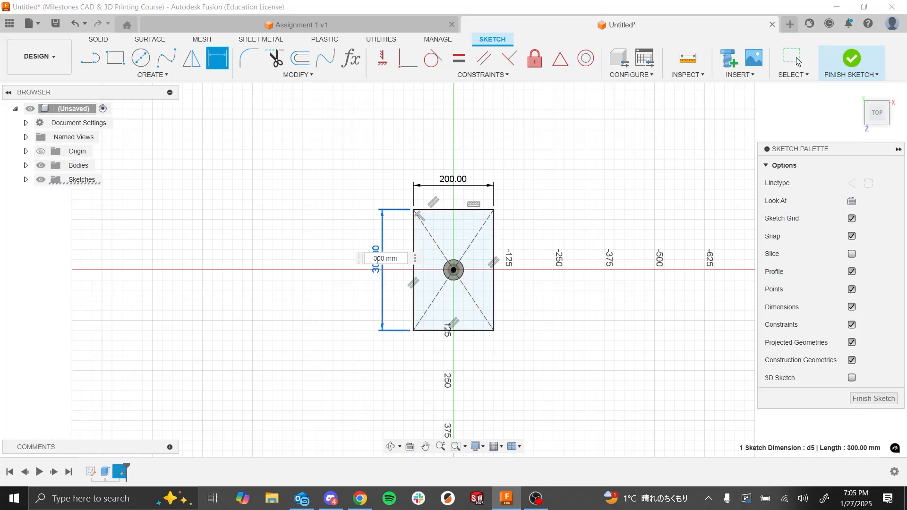
left_click(460, 186)
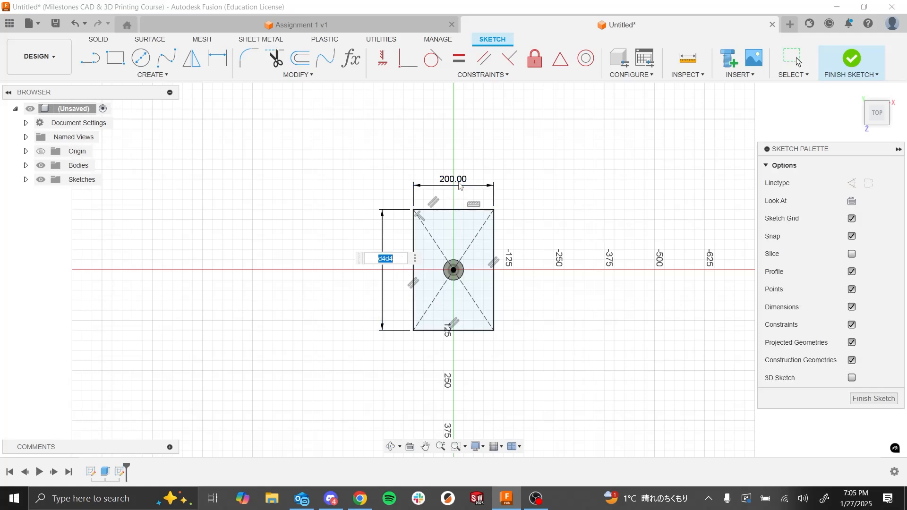
key("Escape")
double_click(460, 186)
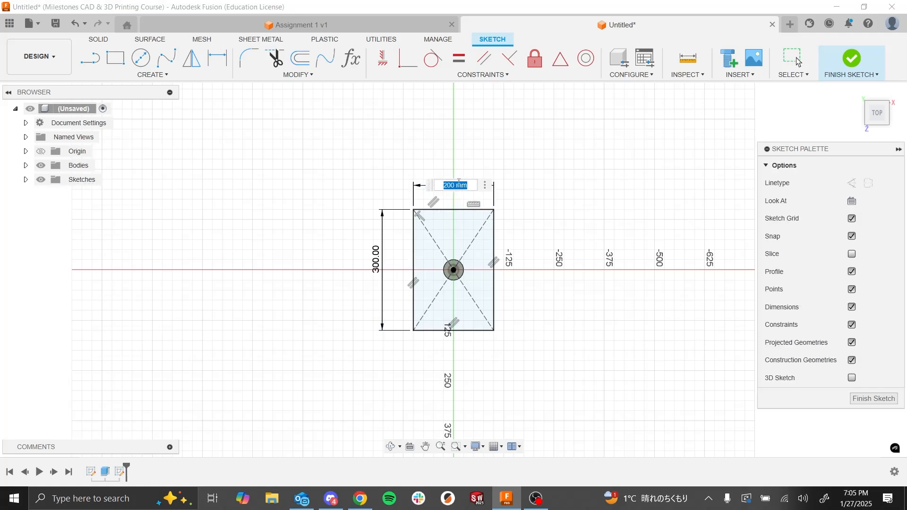
type("150")
key("Return")
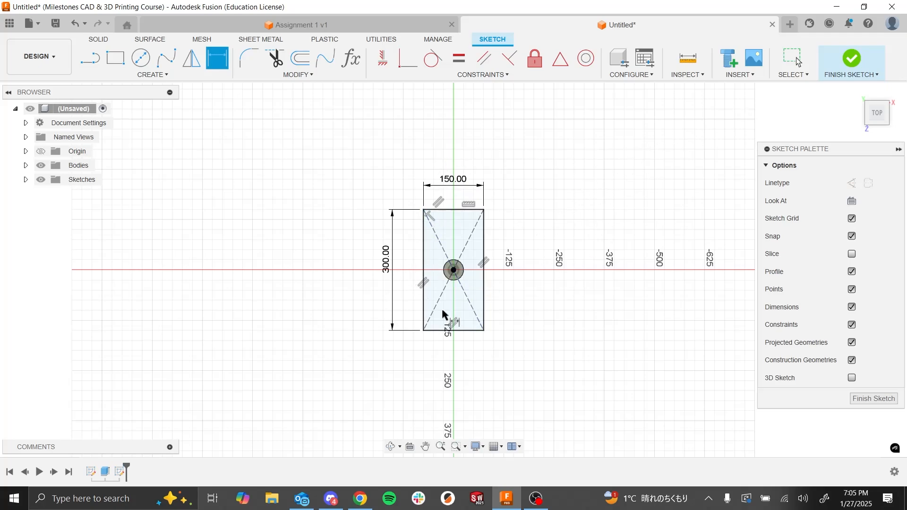
- Compare the head sketch with the hammer reference slide, then return to the model and finish the sketch
middle_click_drag(528, 216, 528, 217, "shift")
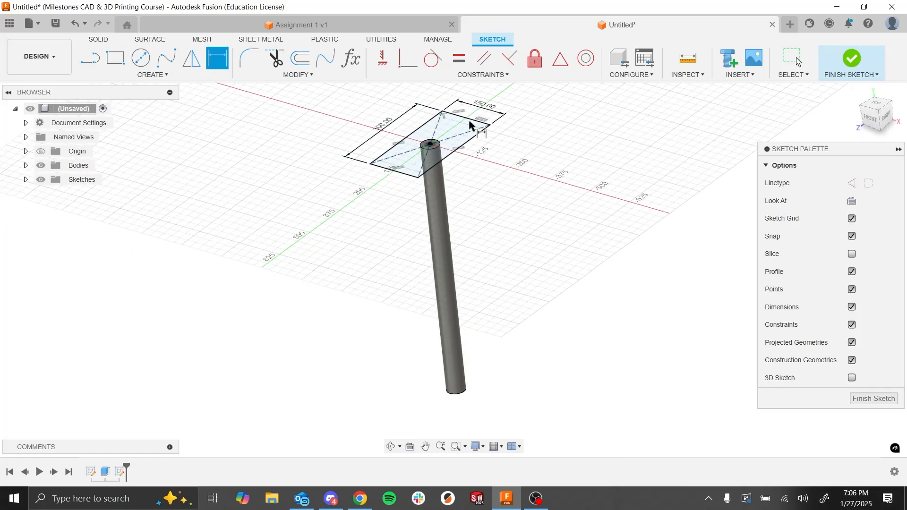
scroll(431, 142, "up", 1)
key("alt+Tab")
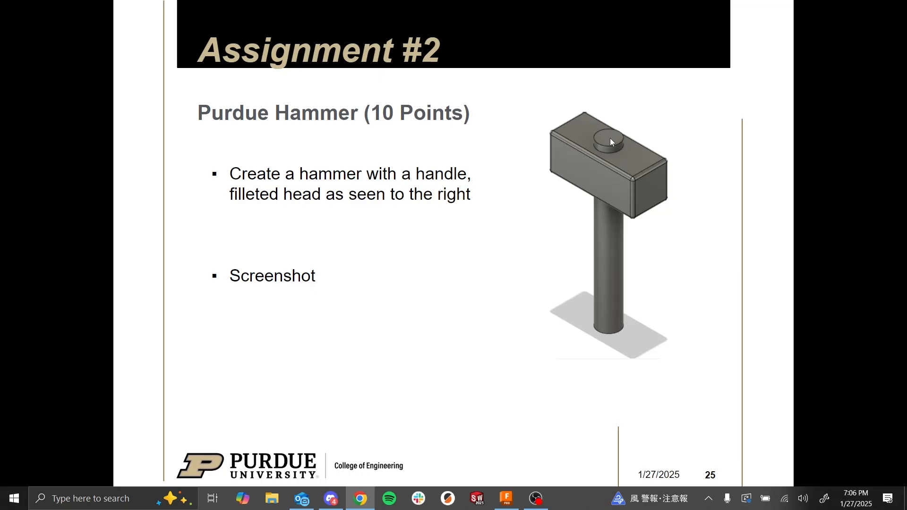
key("alt+Tab")
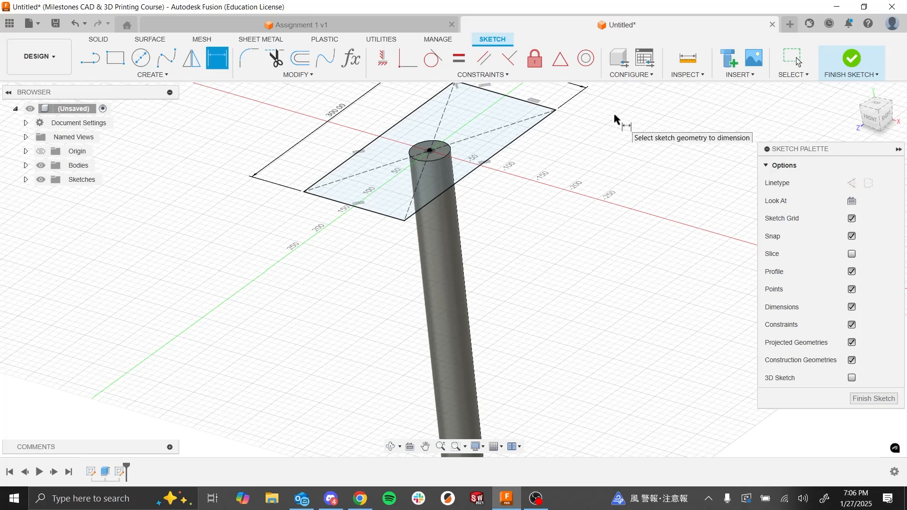
left_click(851, 58)
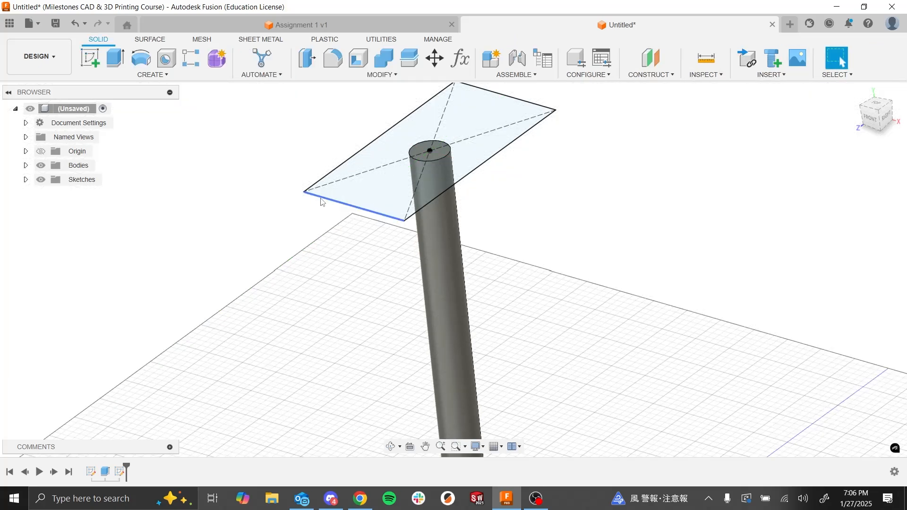
left_click(113, 69)
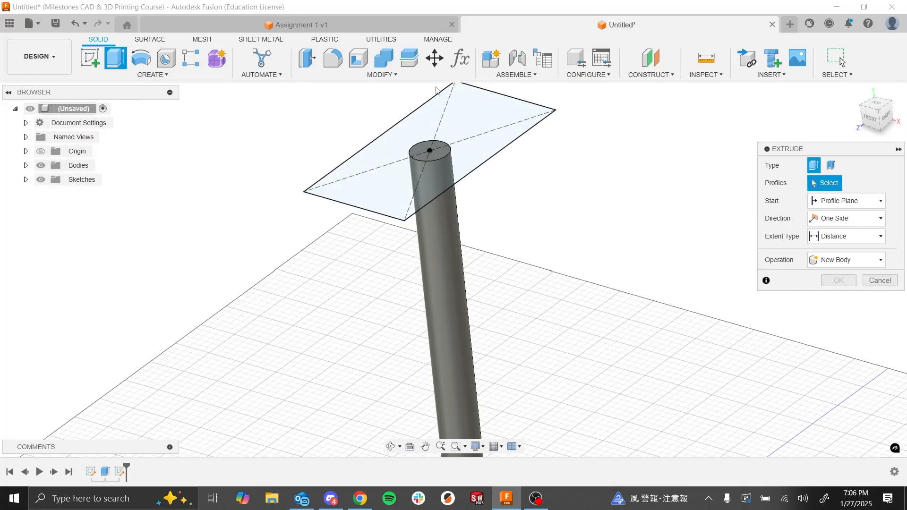
left_click(470, 168)
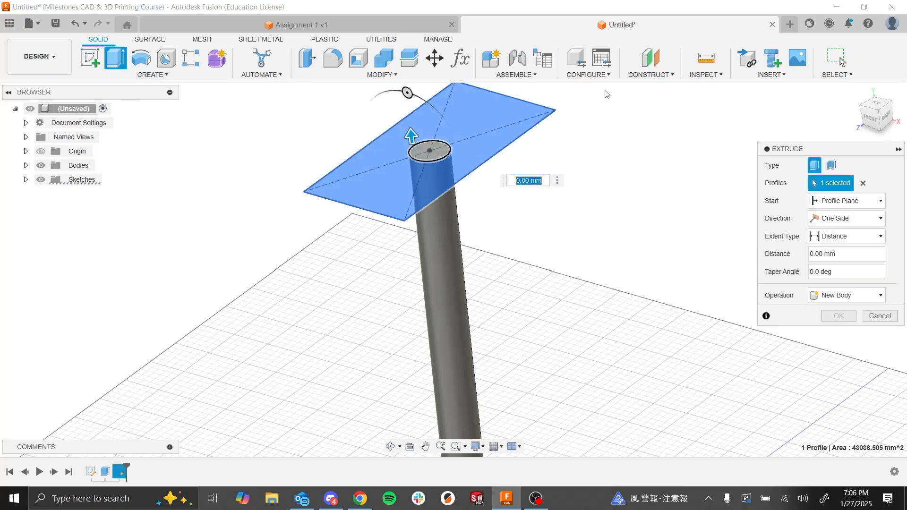
left_click(436, 153)
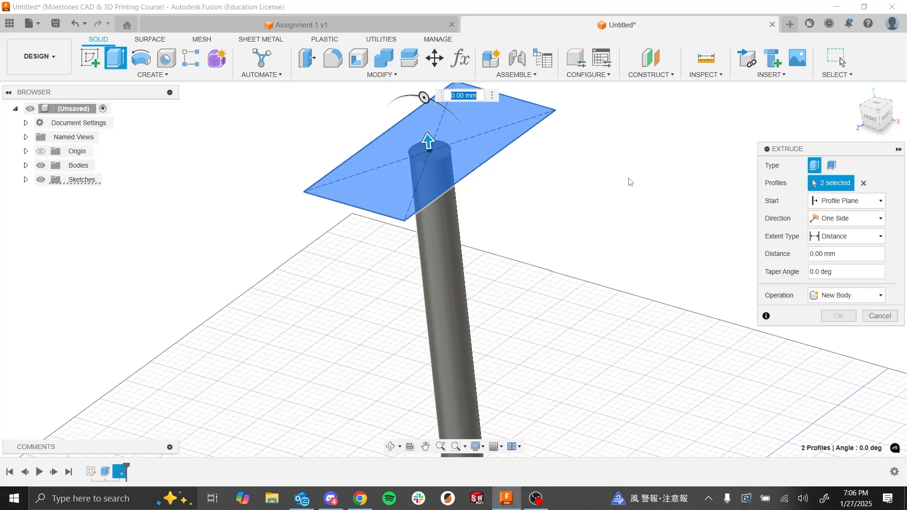
left_click(829, 207)
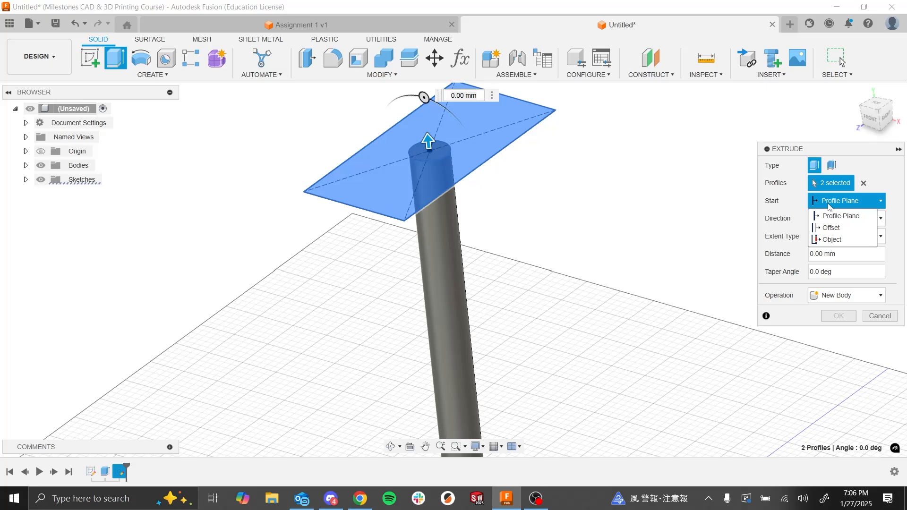
left_click(843, 229)
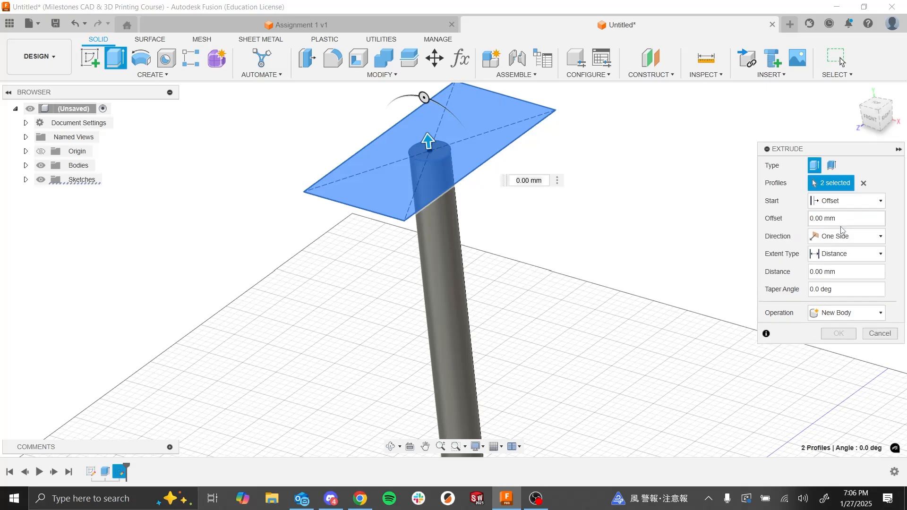
left_click(831, 203)
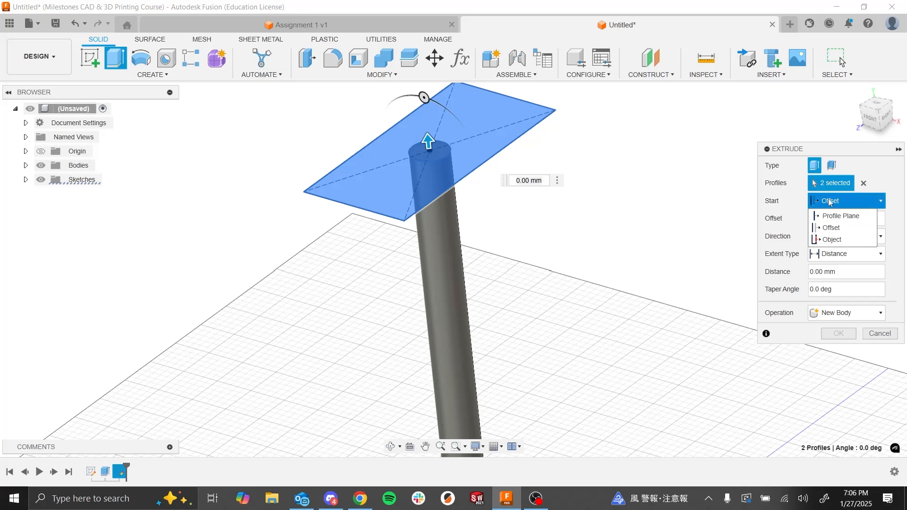
key("Escape")
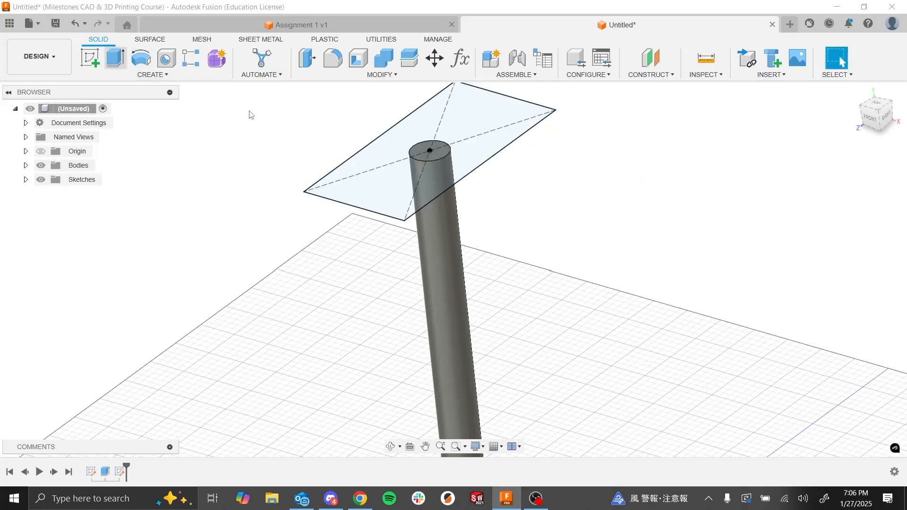
- Start an extrusion of the rectangle and inner circle profiles with a 5 mm start offset and 100 mm distance
key("e")
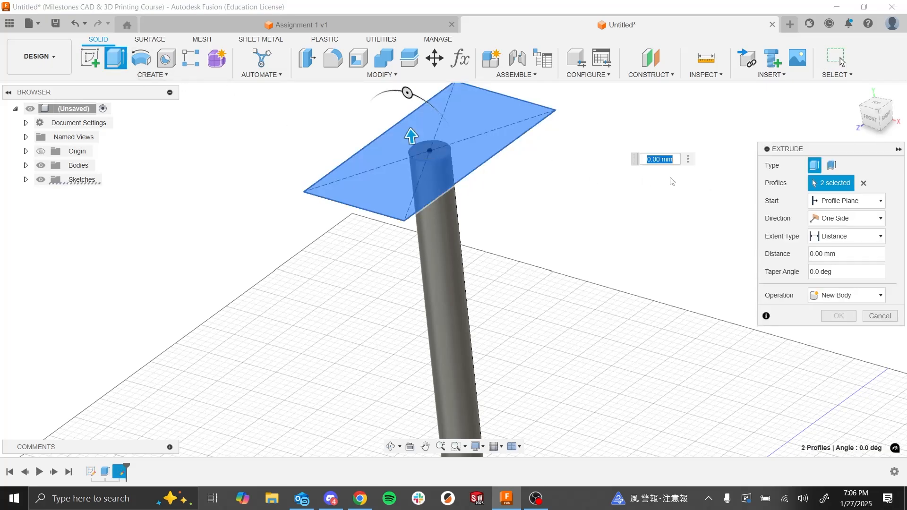
left_click(845, 200)
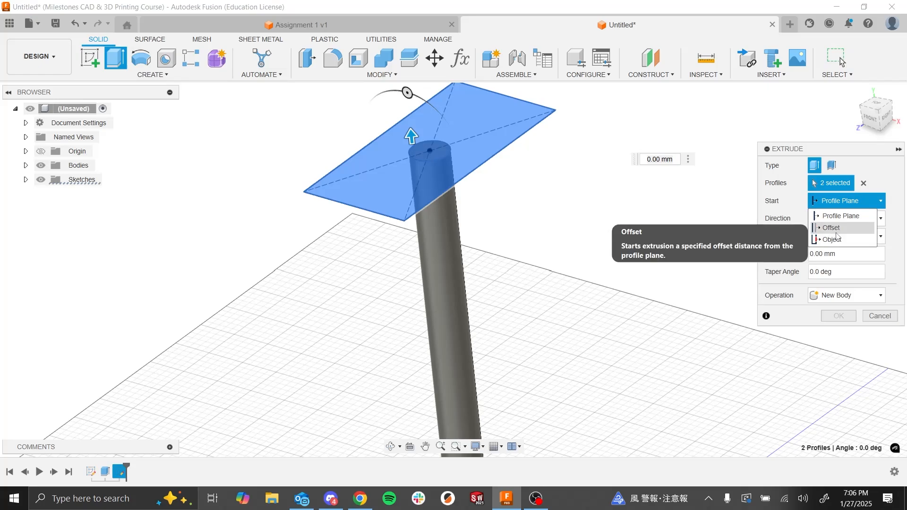
left_click(835, 231)
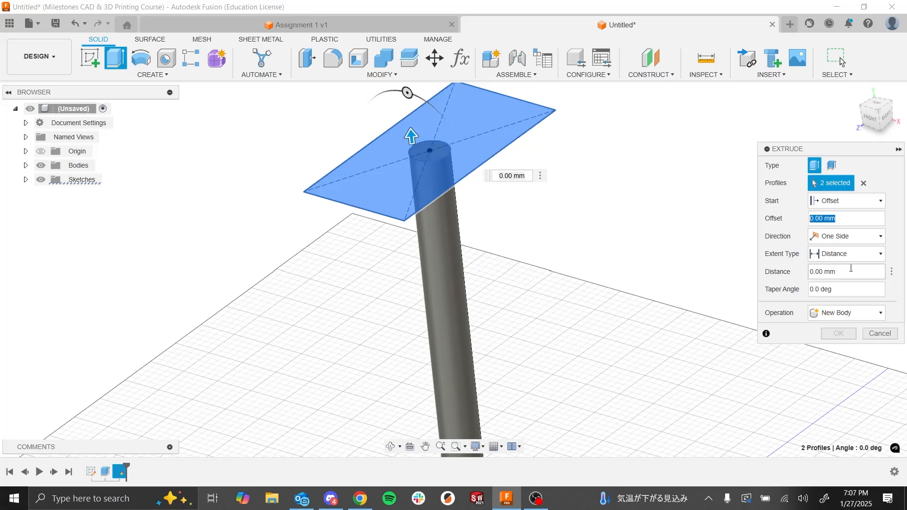
type("5")
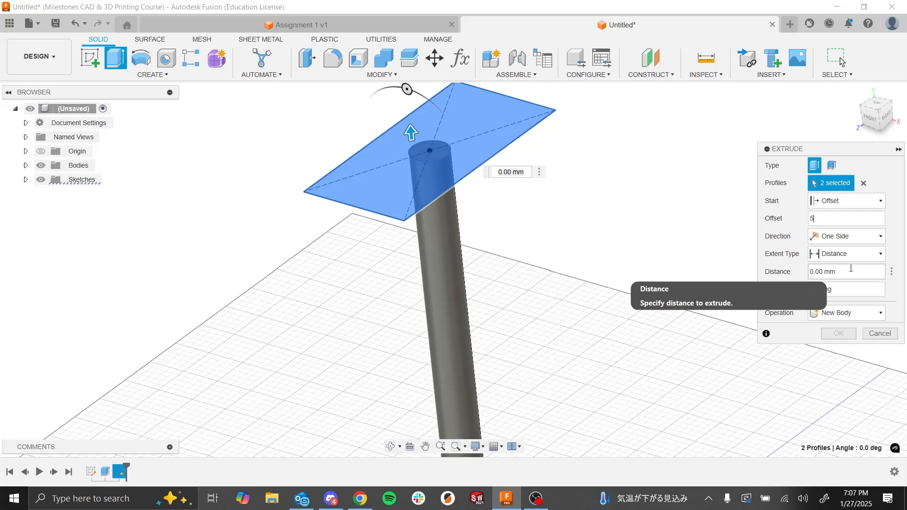
left_click(851, 269)
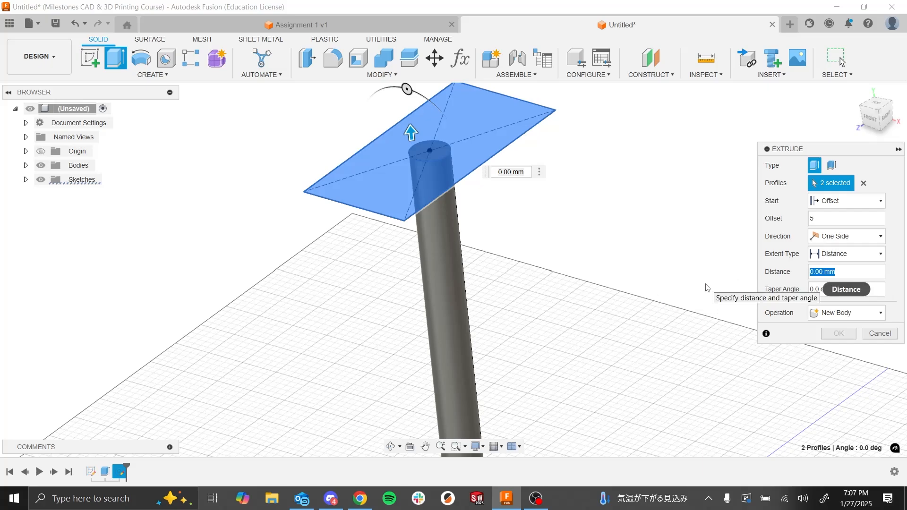
type("100")
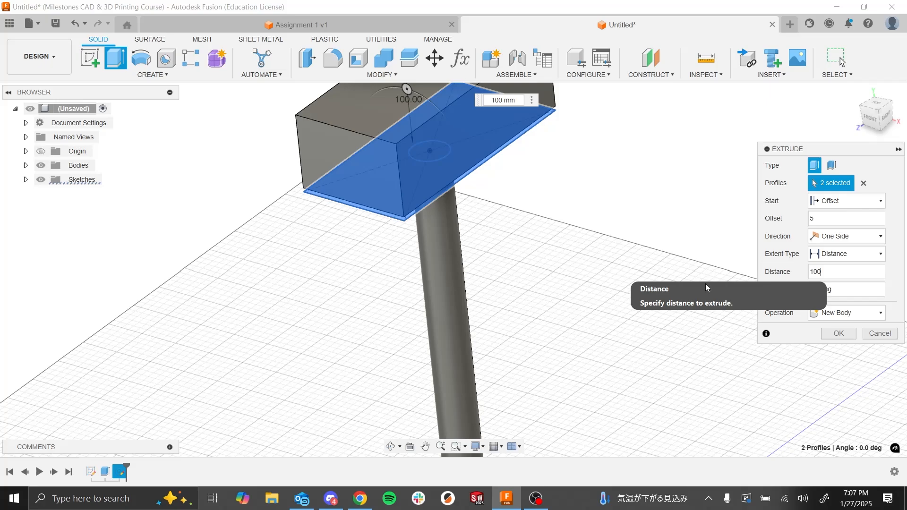
- Reverse the head extrusion down the handle with a start offset of -5 mm and a distance of -100 mm
middle_click_drag(704, 284, 596, 178, "shift")
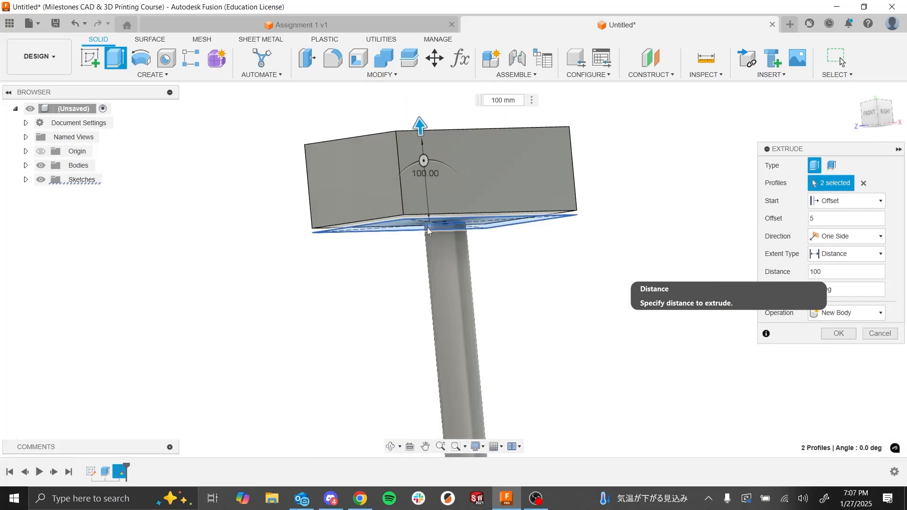
scroll(419, 239, "up", 2)
scroll(418, 240, "up", 4)
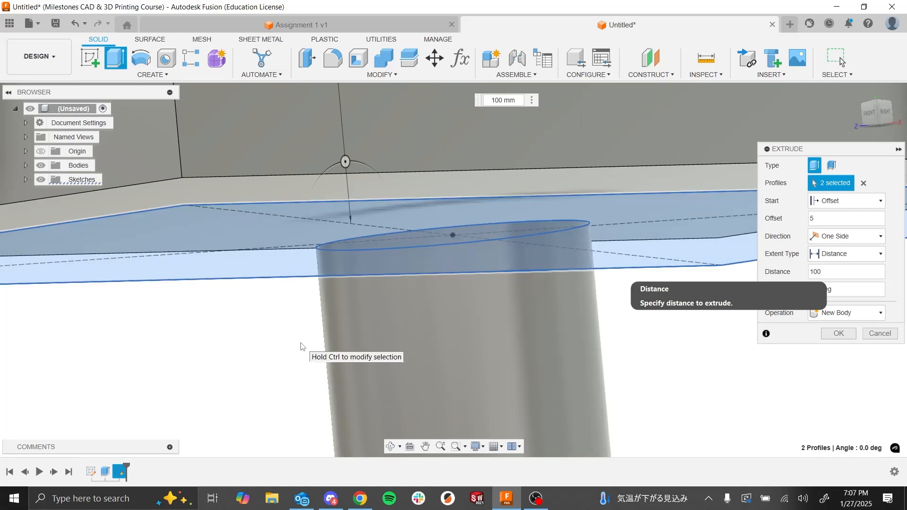
middle_click_drag(694, 399, 691, 402, "shift")
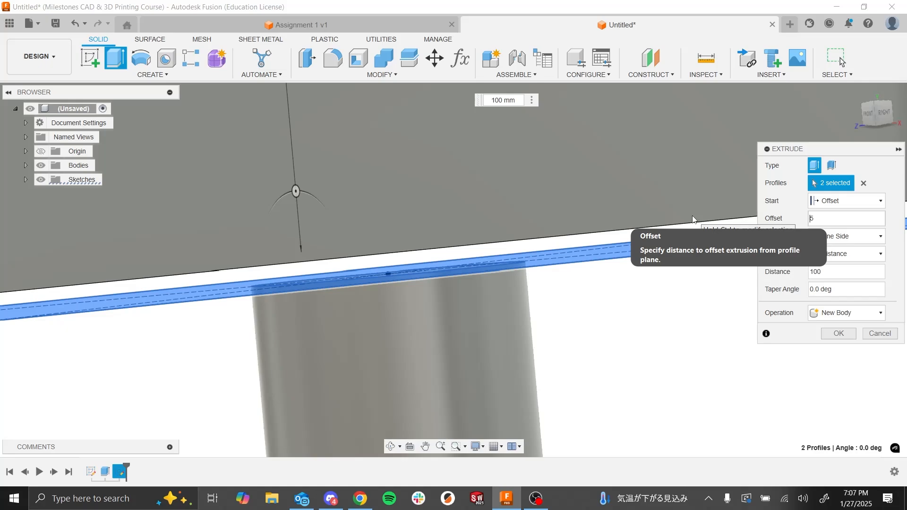
type("-")
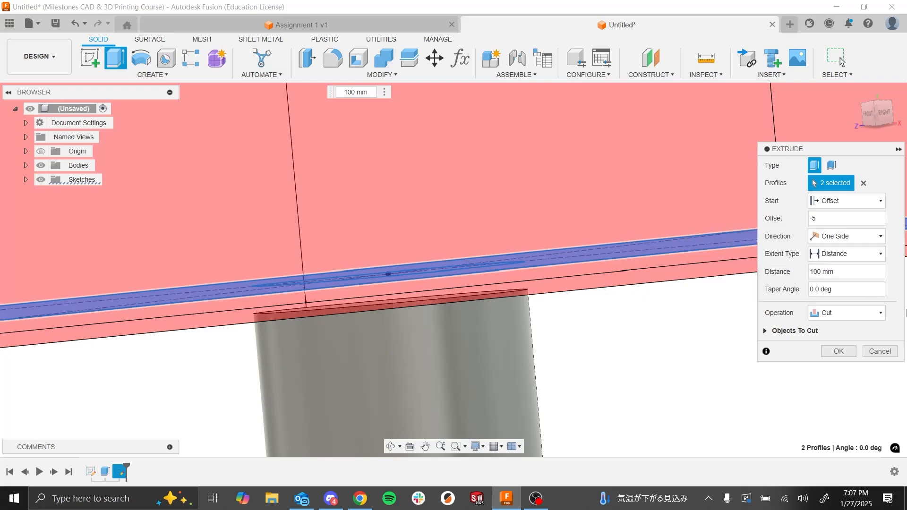
type("-")
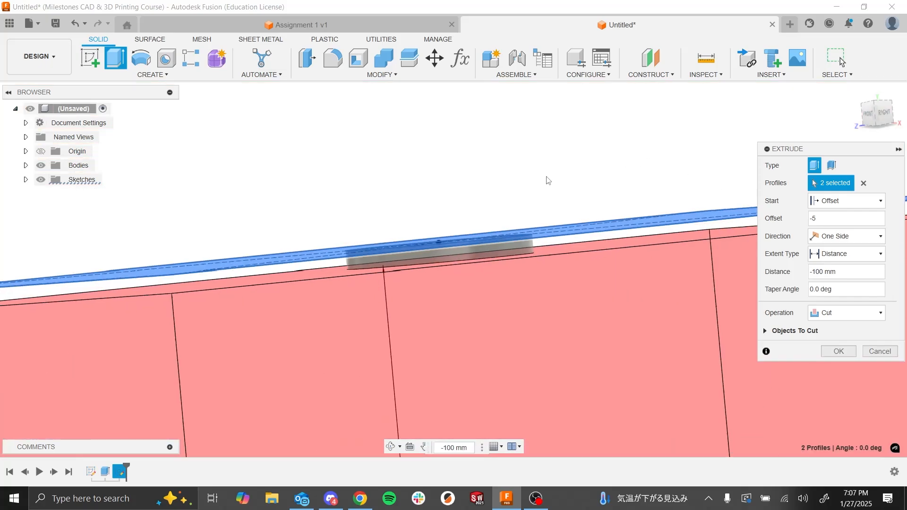
- Set the head extrusion's start offset to -10 mm below the handle's top
scroll(546, 177, "down", 4)
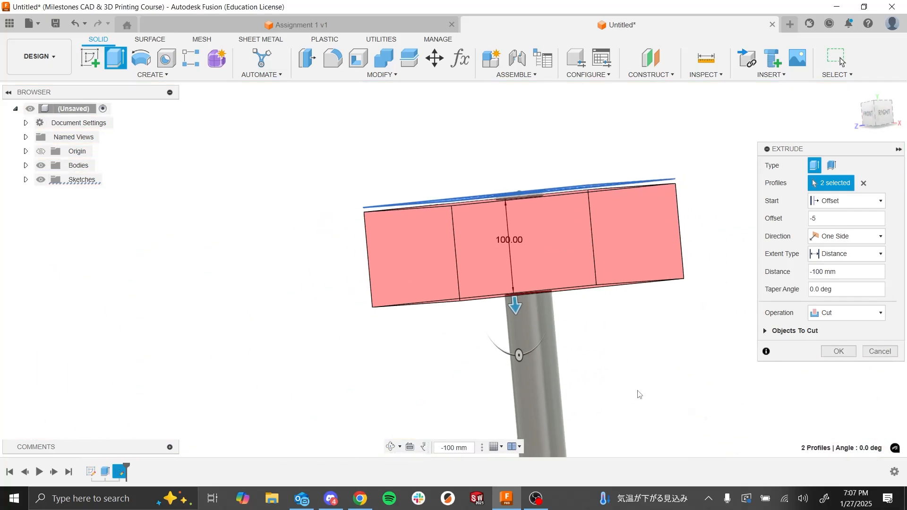
middle_click_drag(638, 391, 638, 393, "shift")
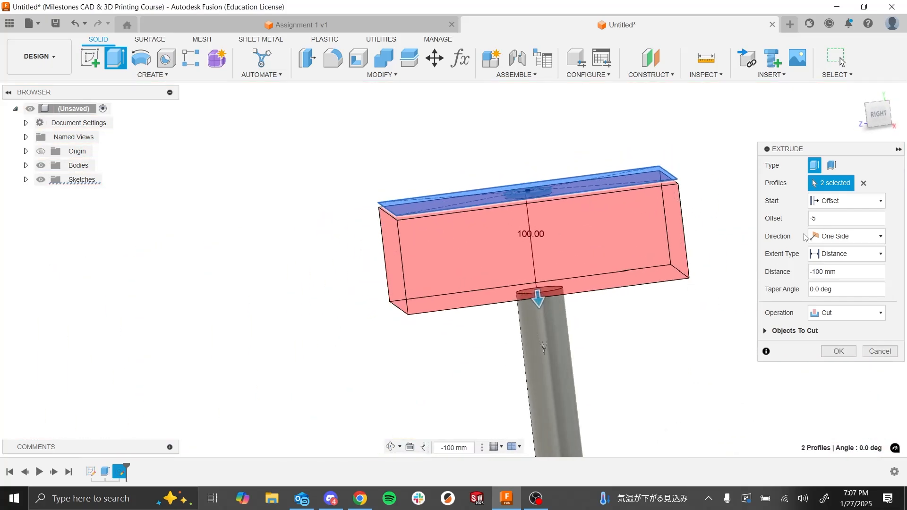
left_click(818, 219)
type("-5")
key("BackSpace")
type("10")
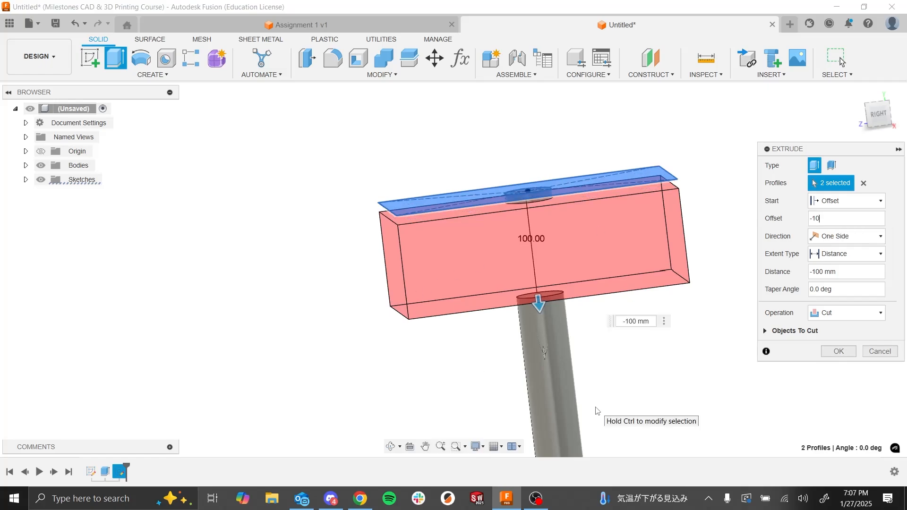
middle_click_drag(595, 410, 597, 412, "shift")
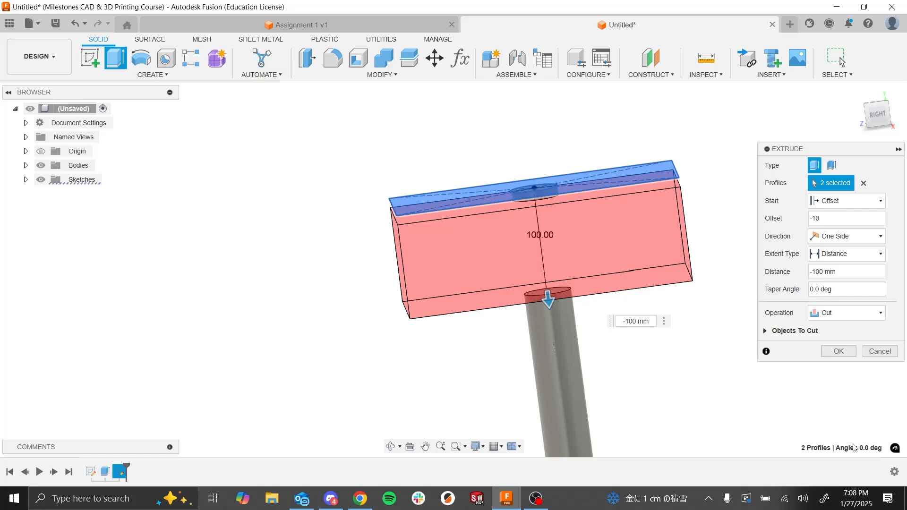
- Change the head extrusion's operation from Cut to Join and complete the extrusion
left_click(838, 317)
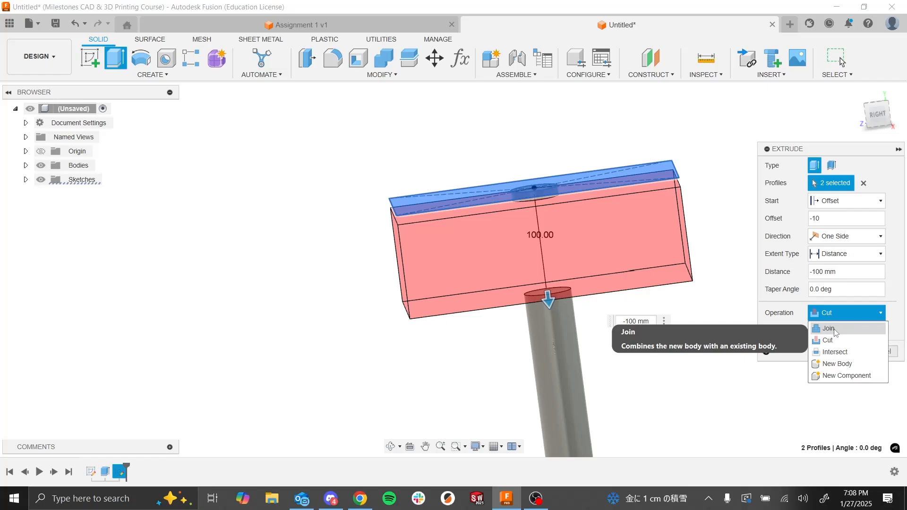
left_click(824, 328)
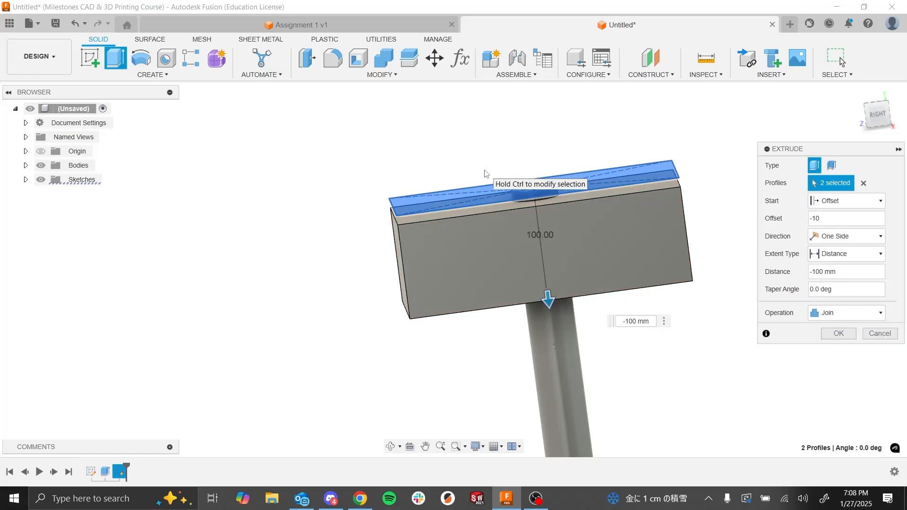
middle_click_drag(484, 170, 484, 170, "shift")
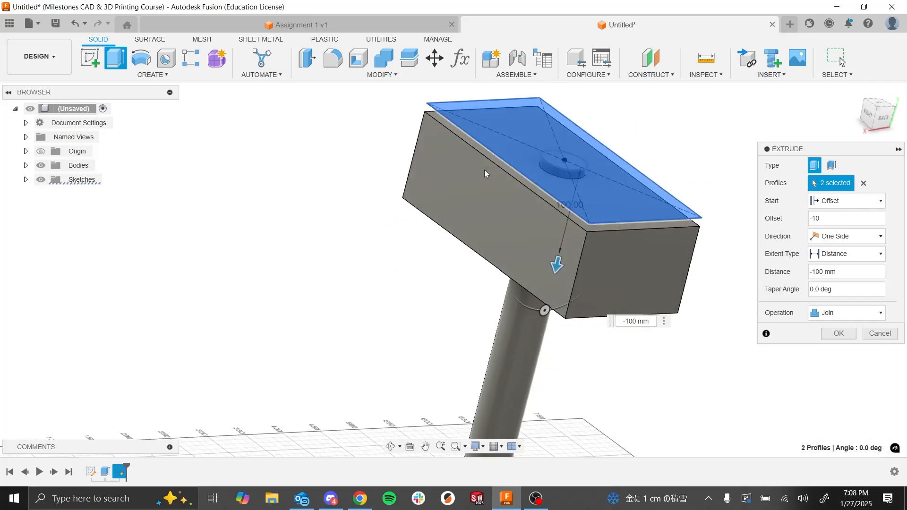
left_click(835, 335)
scroll(674, 401, "down", 5)
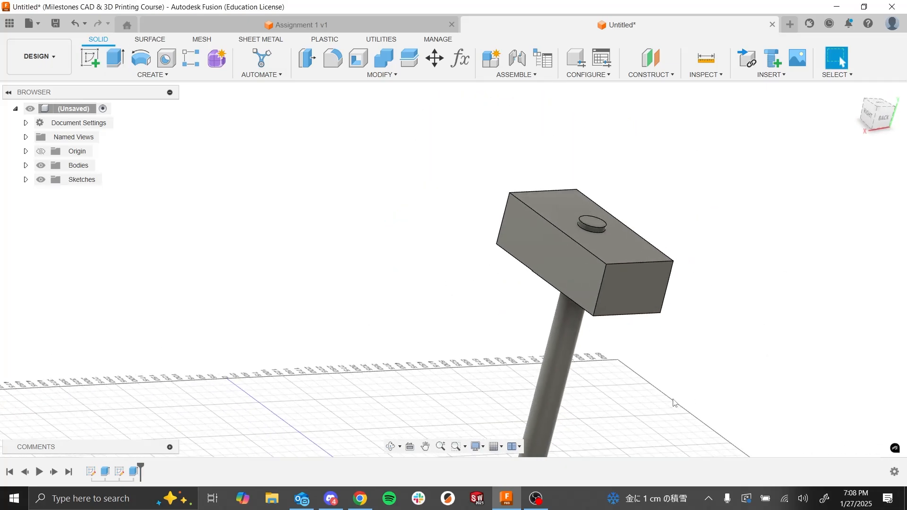
middle_click_drag(674, 403, 674, 403)
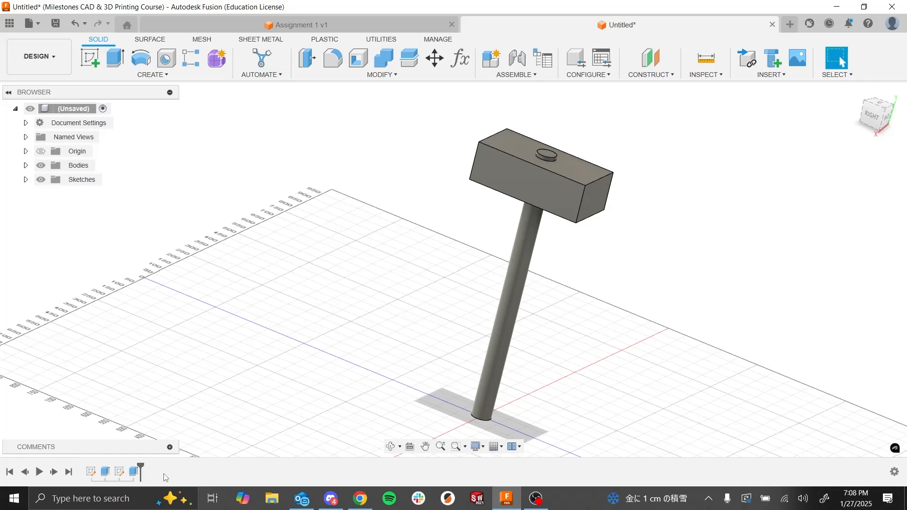
- Compare the extruded hammer head with the Assignment #2 reference slide, then return to the model
scroll(543, 159, "up", 4)
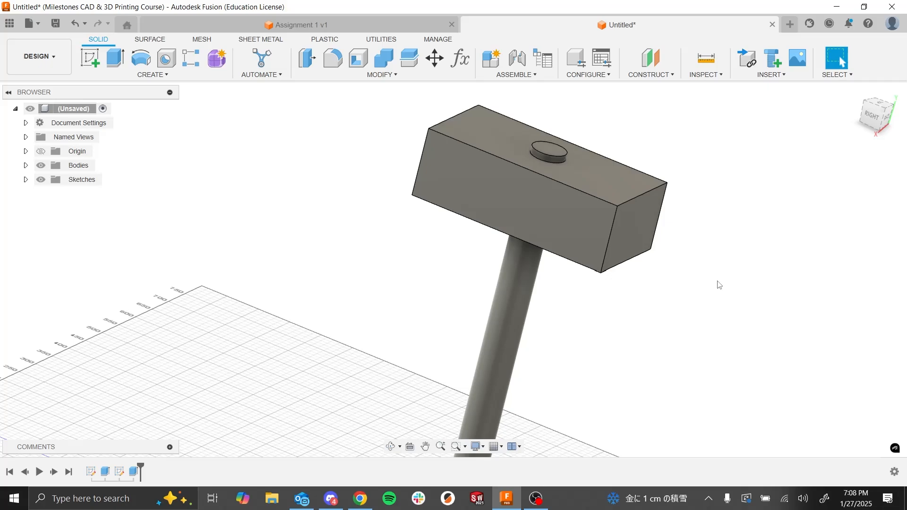
key("alt+Tab")
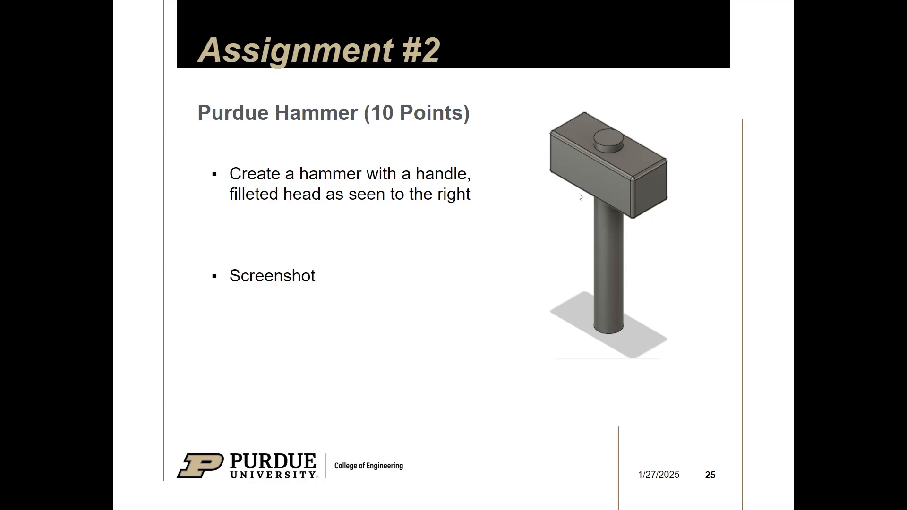
key("alt+Tab")
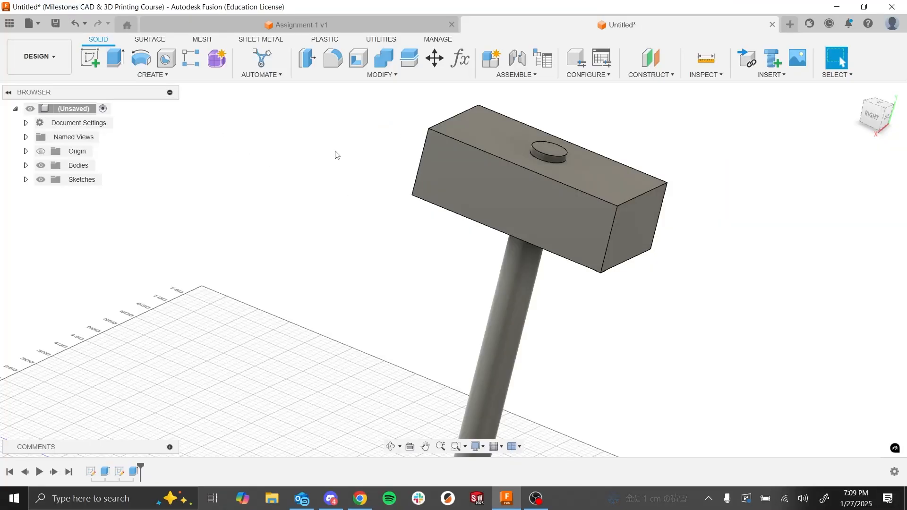
- Start a constant-radius fillet and select the four side faces of the hammer head
middle_click_drag(334, 152, 336, 155, "shift")
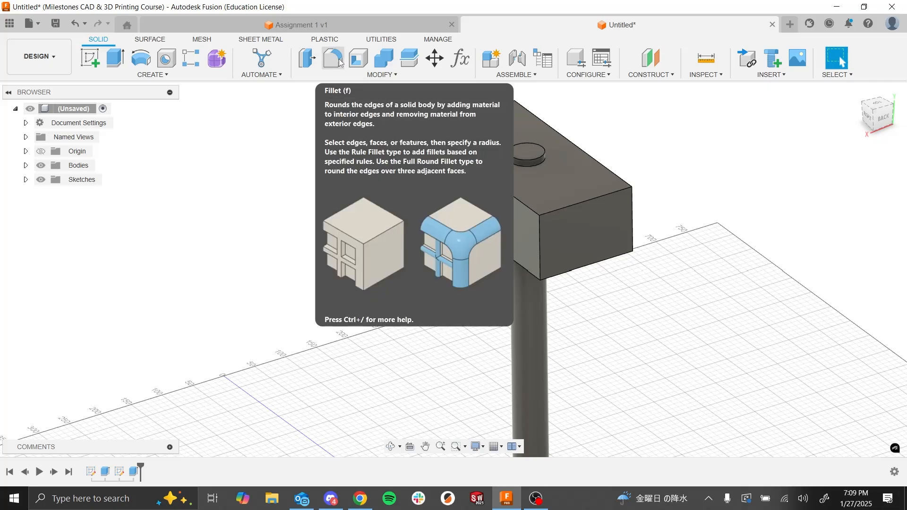
left_click(340, 63)
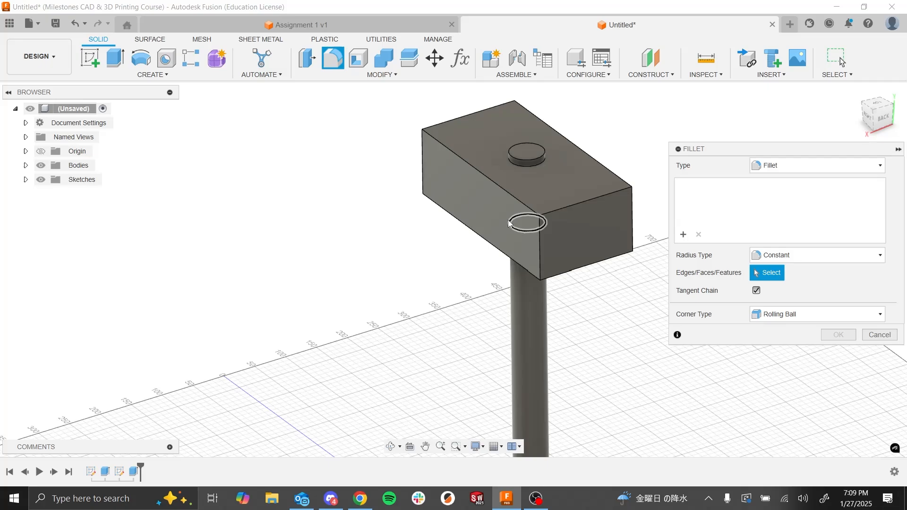
left_click(459, 209)
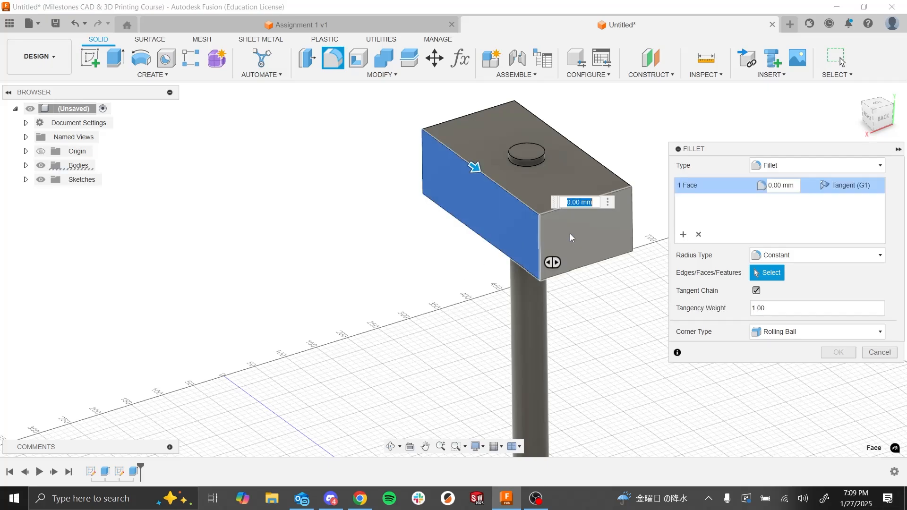
left_click(569, 233)
middle_click_drag(612, 141, 613, 142, "shift")
left_click(616, 152)
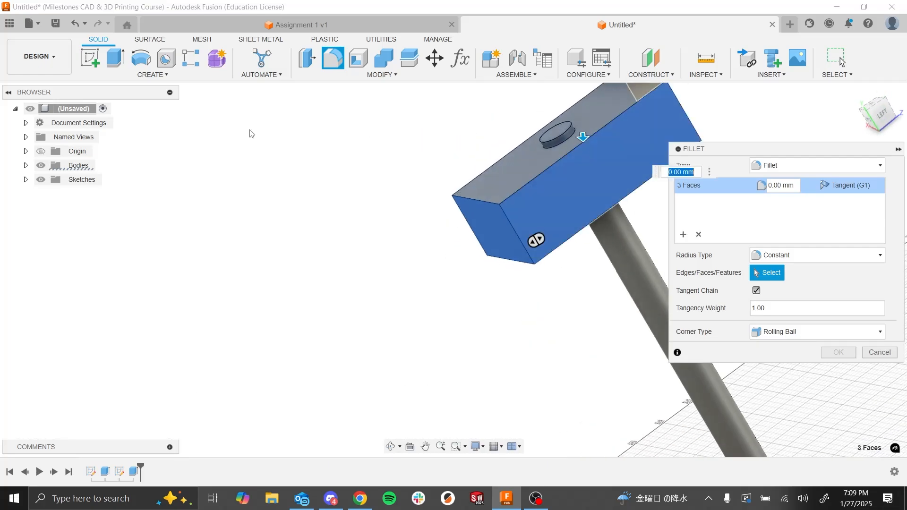
middle_click_drag(249, 130, 249, 130, "shift")
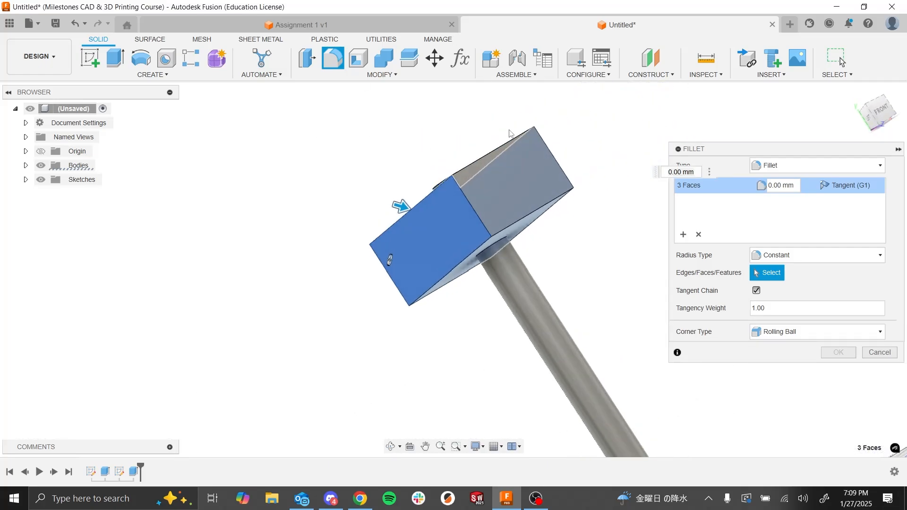
left_click(501, 174)
middle_click_drag(359, 160, 285, 170, "shift")
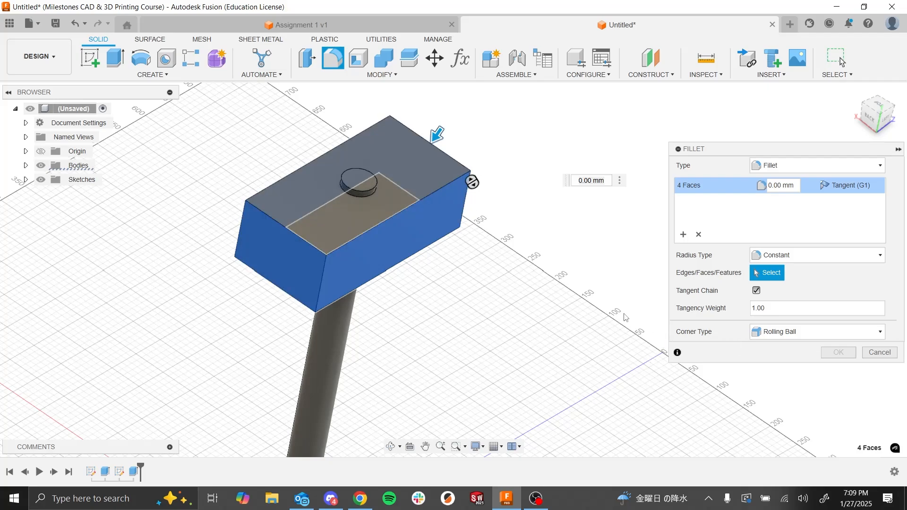
- Try fillet radii of 10 mm and 30 mm on the selected head faces
left_click(791, 185)
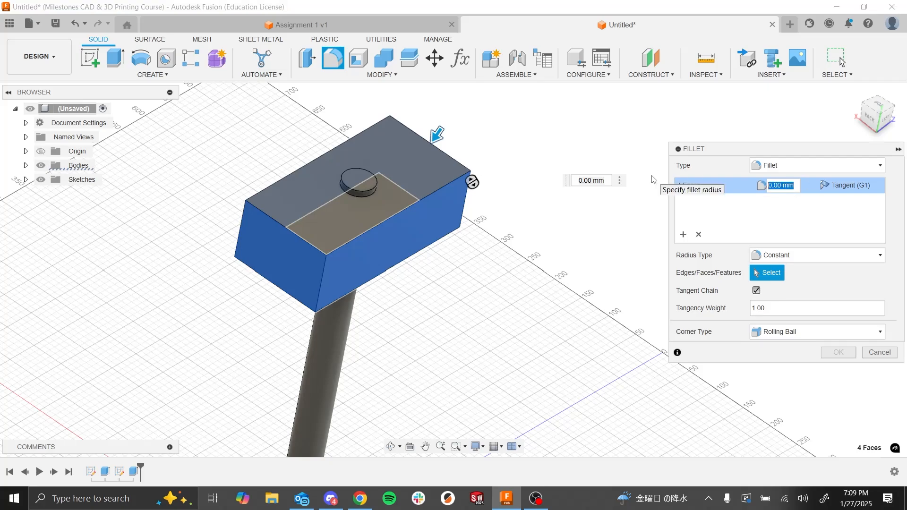
type("10")
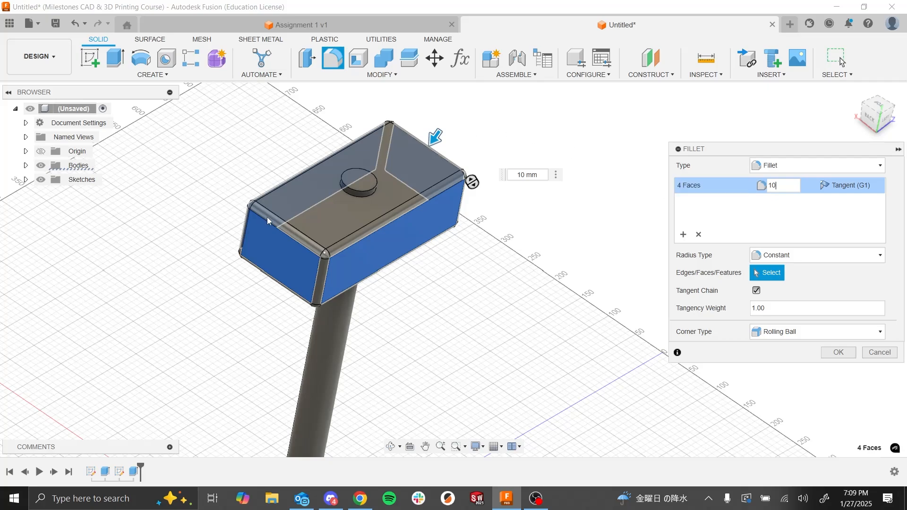
scroll(267, 217, "up", 3)
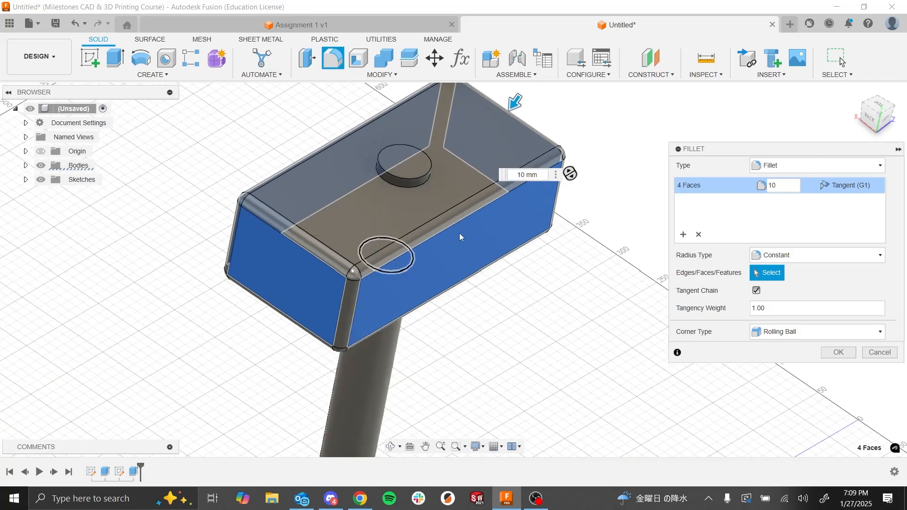
key("BackSpace")
key("BackSpace")
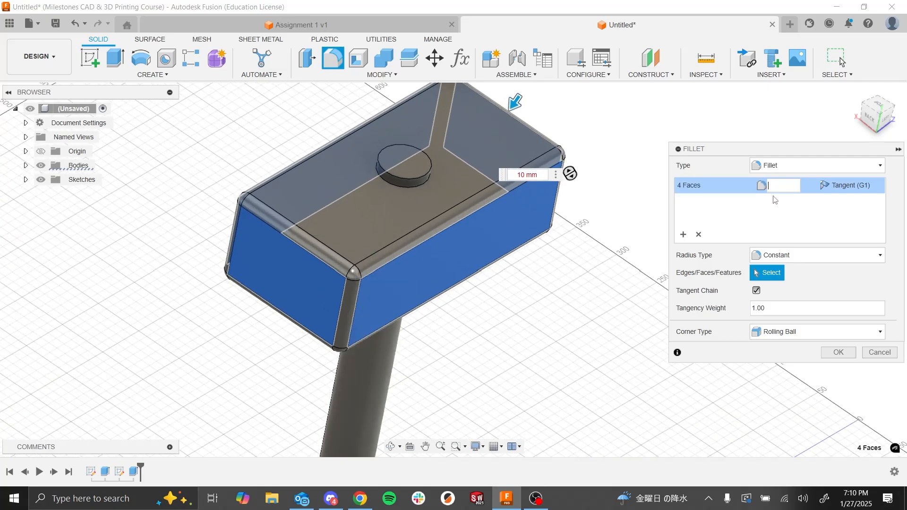
type("30")
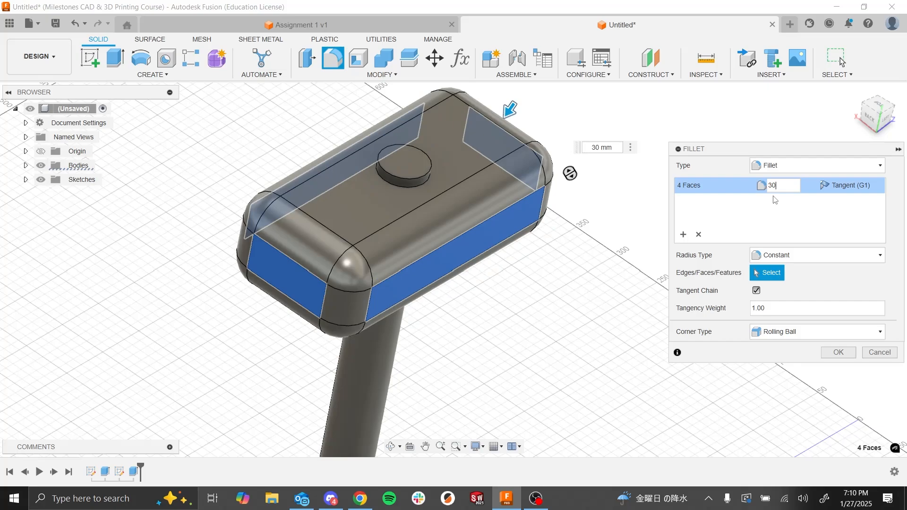
- Set the head fillet radius to 20 mm and apply the fillet
key("BackSpace")
key("BackSpace")
type("20")
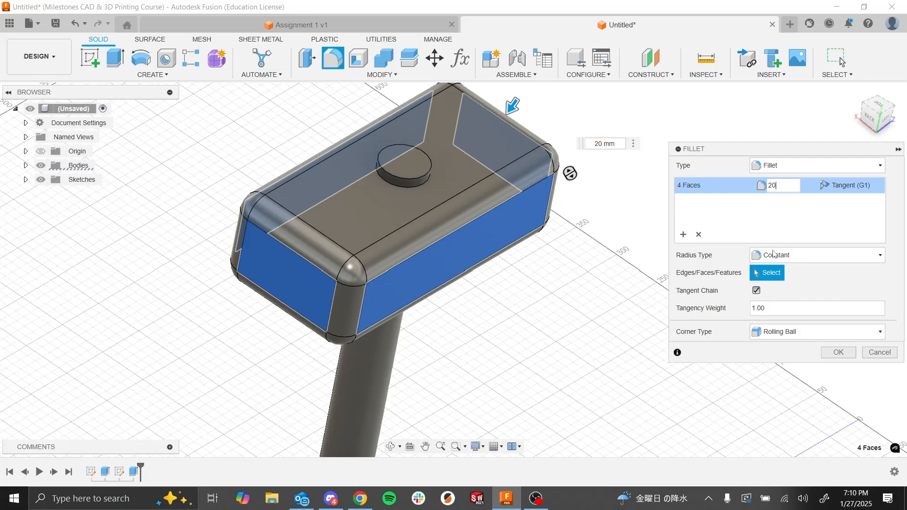
left_click(838, 352)
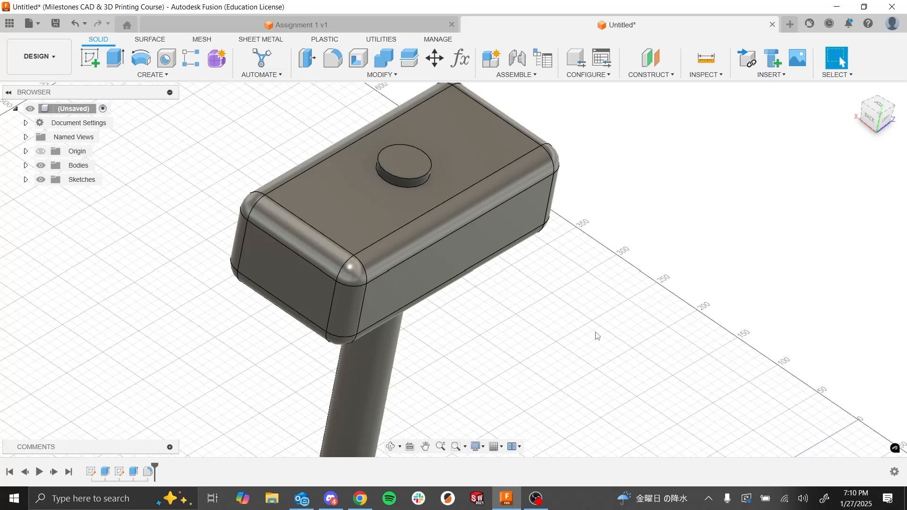
- Compare the finished hammer with the Assignment #2 slide, then advance to the Assignment 3 game piece slide
scroll(562, 335, "down", 4)
middle_click_drag(562, 334, 564, 338, "shift")
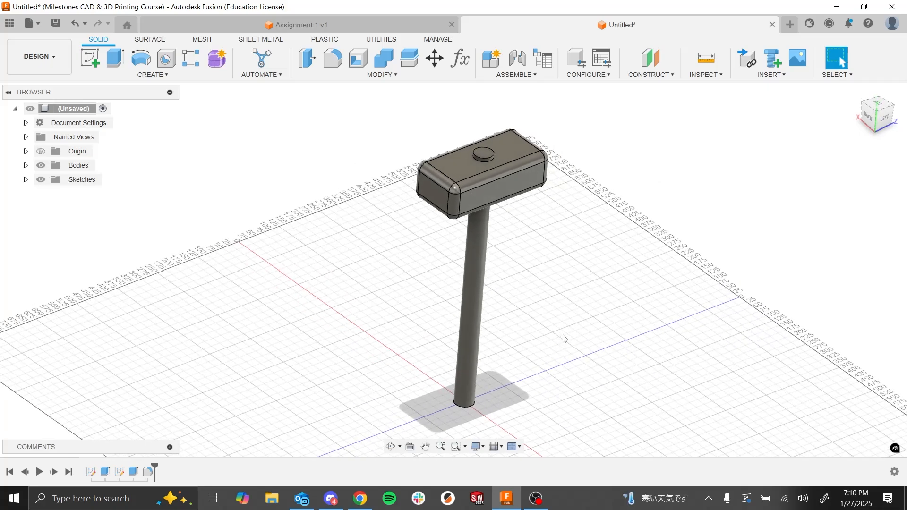
key("alt+Tab")
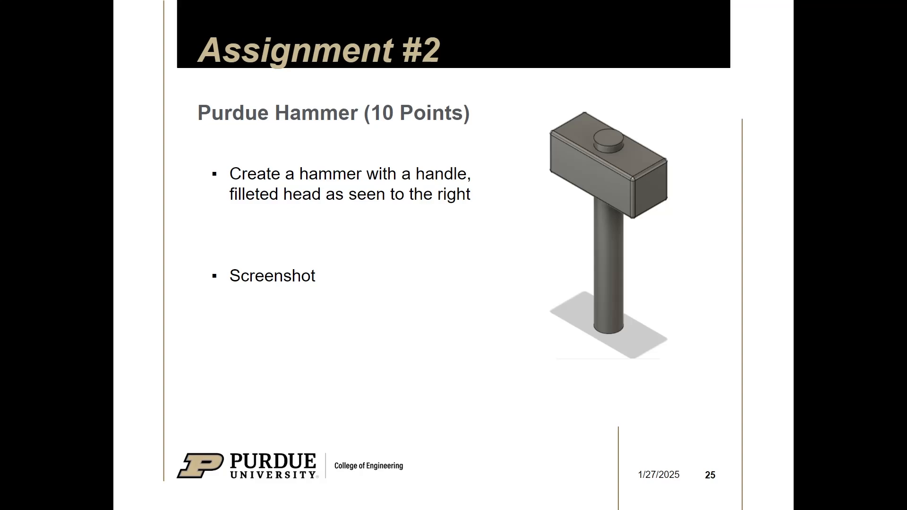
key("alt+Tab")
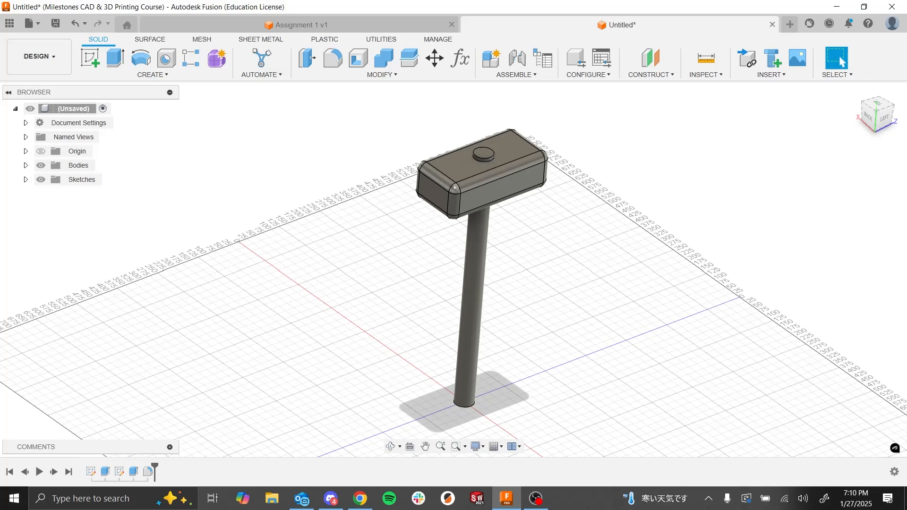
key("alt+Tab")
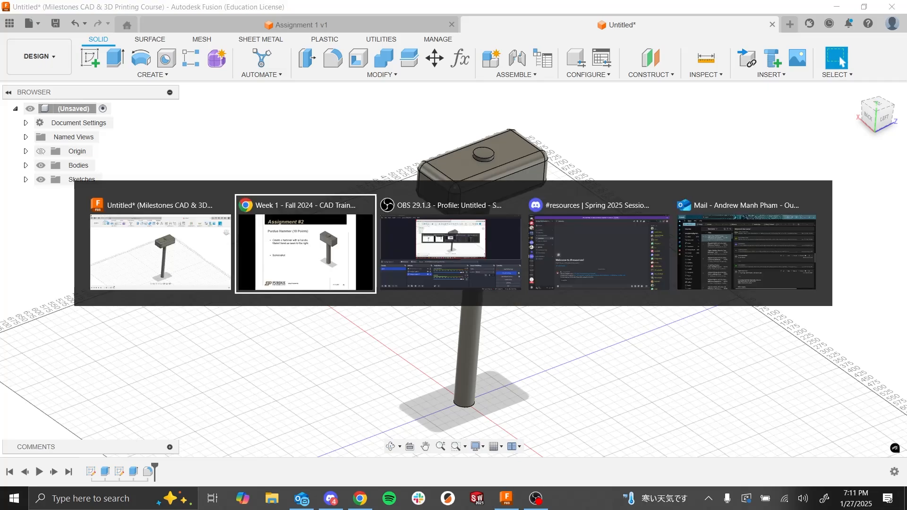
key("Right")
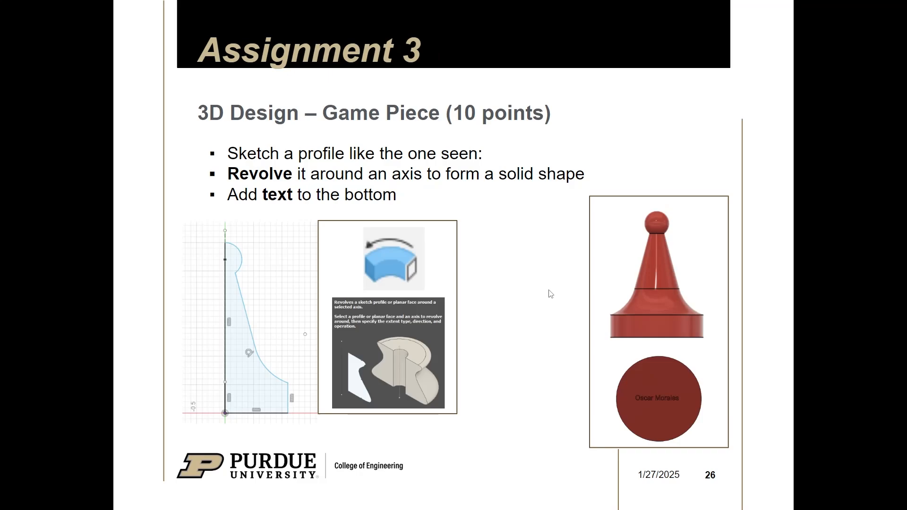
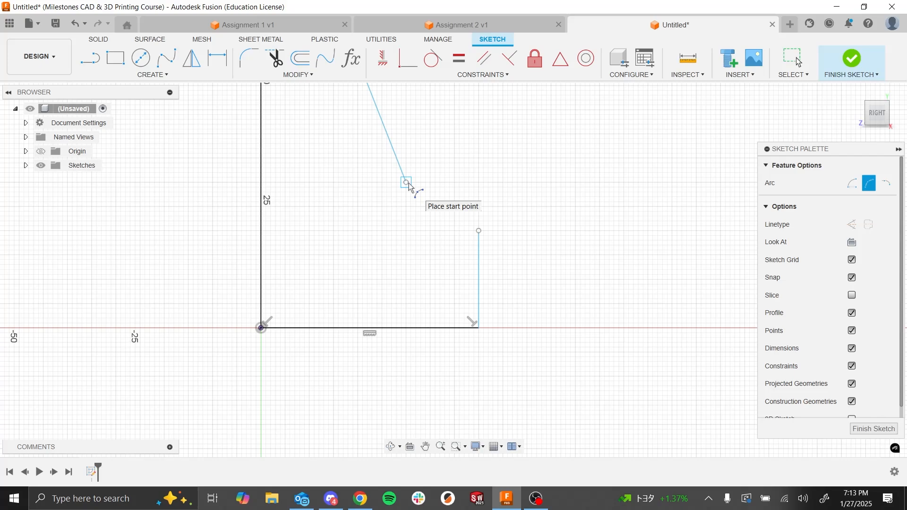
- Draw an inward-curving three-point arc from the slanted line's lower end to the top of the short vertical line
left_click(407, 183)
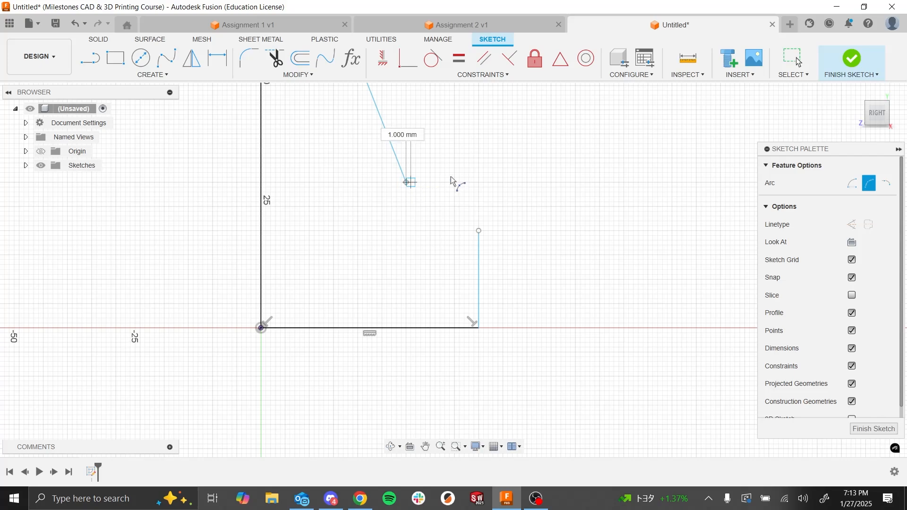
left_click(479, 231)
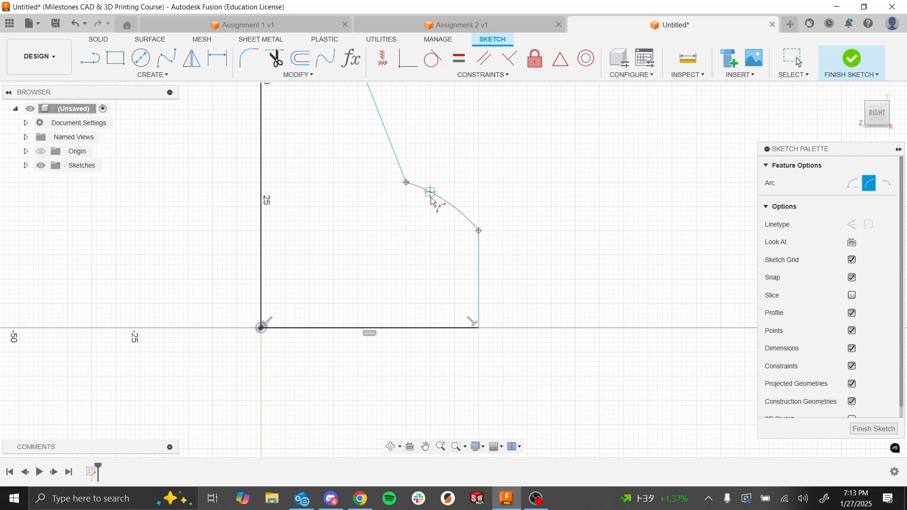
left_click(410, 227)
key("Escape")
scroll(314, 237, "down", 6)
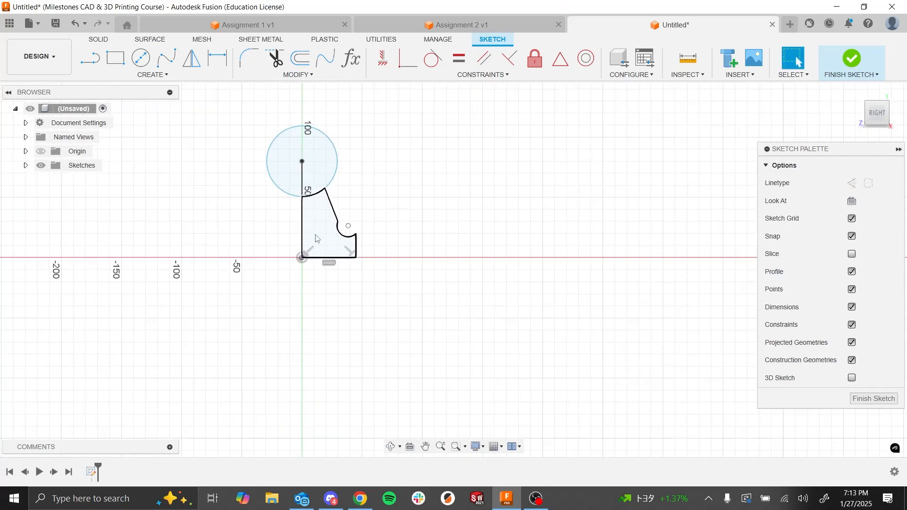
scroll(335, 160, "up", 1)
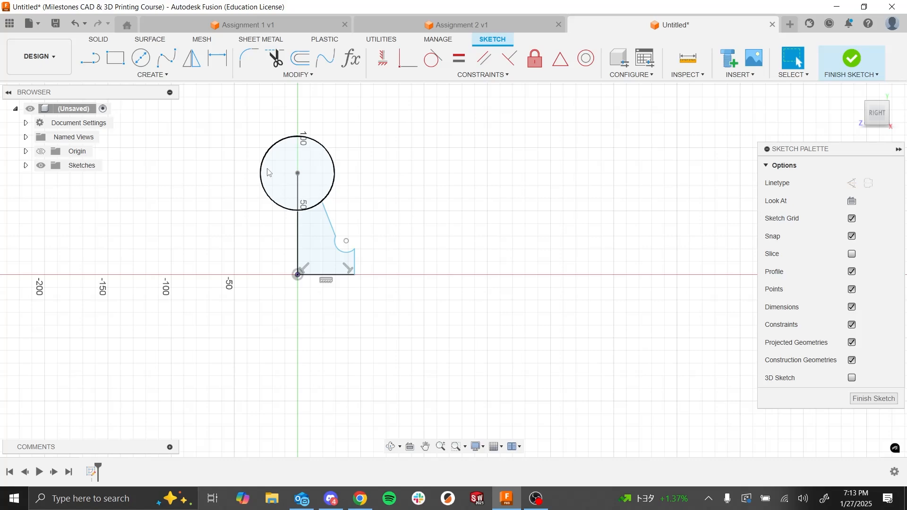
- Dimension the vertical centre line from the origin to the circle's centre at 80 mm
scroll(262, 151, "up", 4)
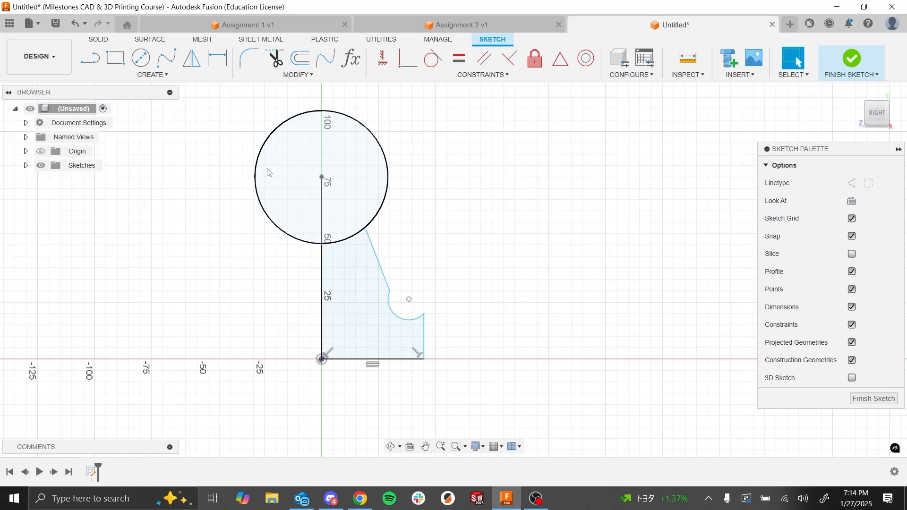
left_click(218, 58)
left_click(322, 303)
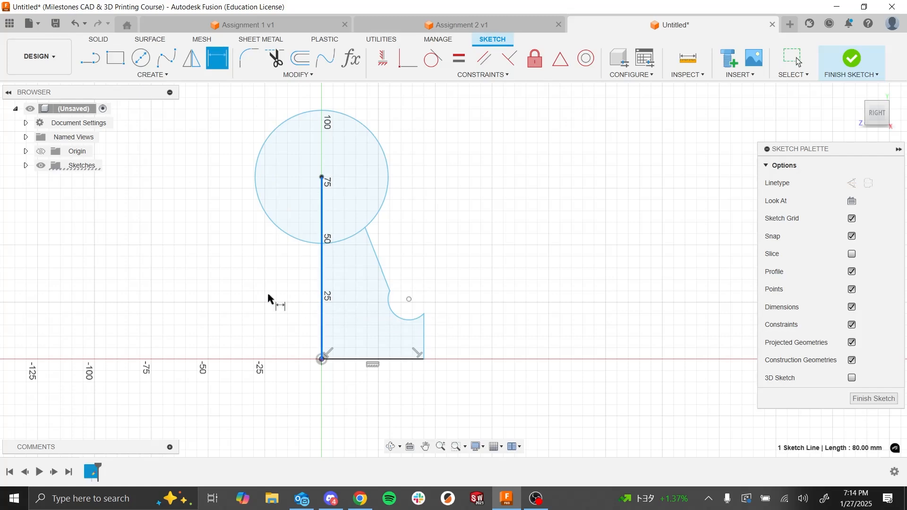
left_click(241, 293)
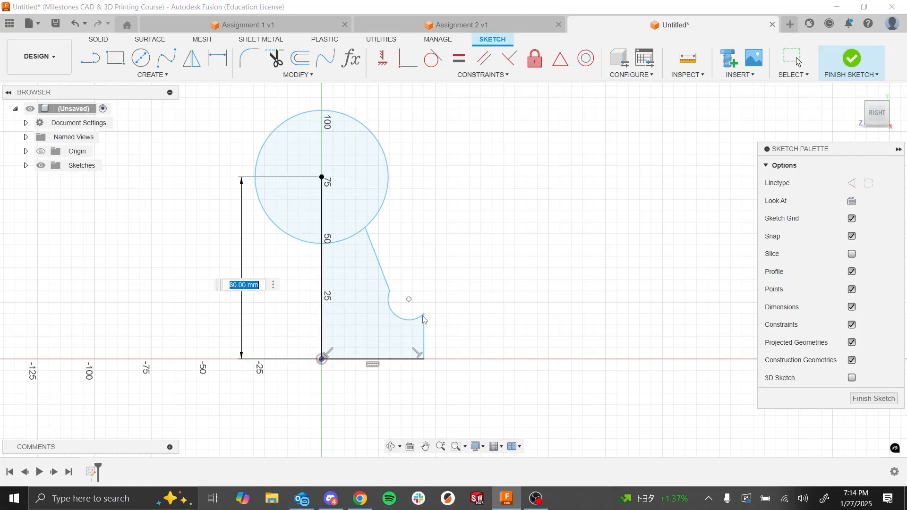
type("80")
key("Return")
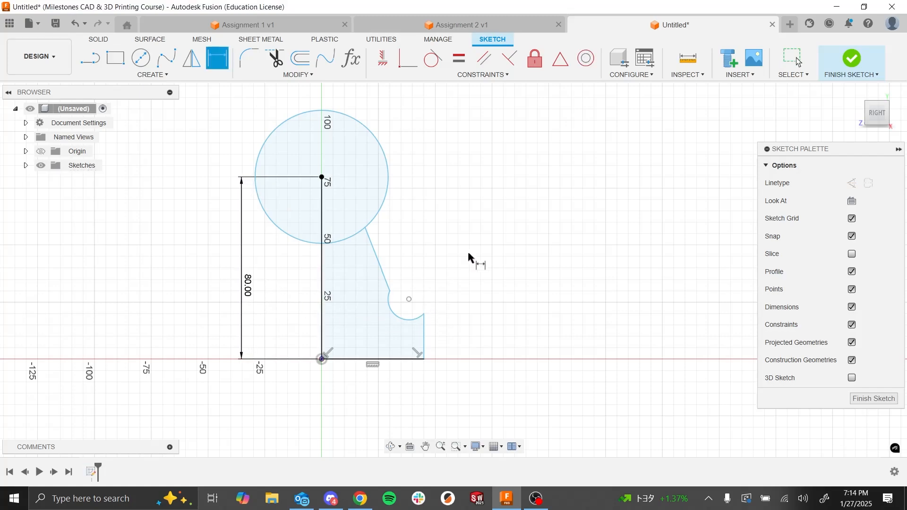
- Set the diameter of the circle at the top of the profile to 35 mm
left_click(387, 187)
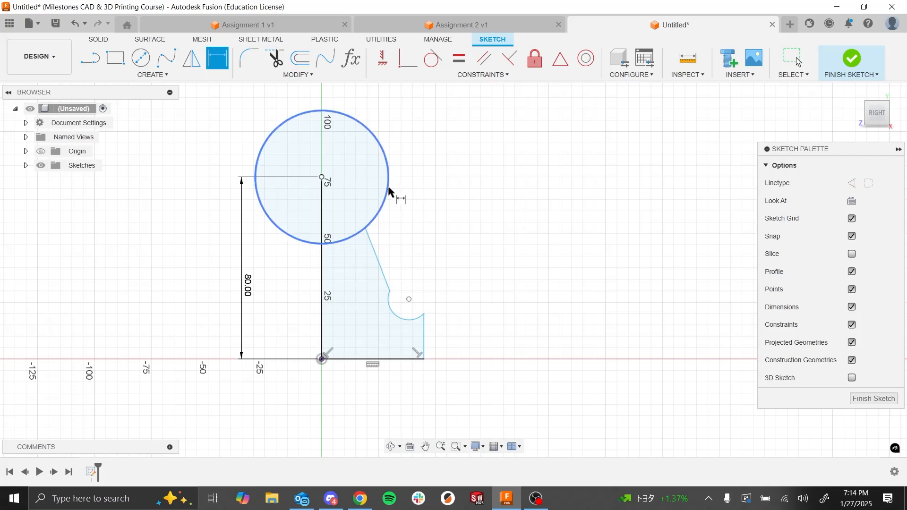
left_click(420, 134)
type("35")
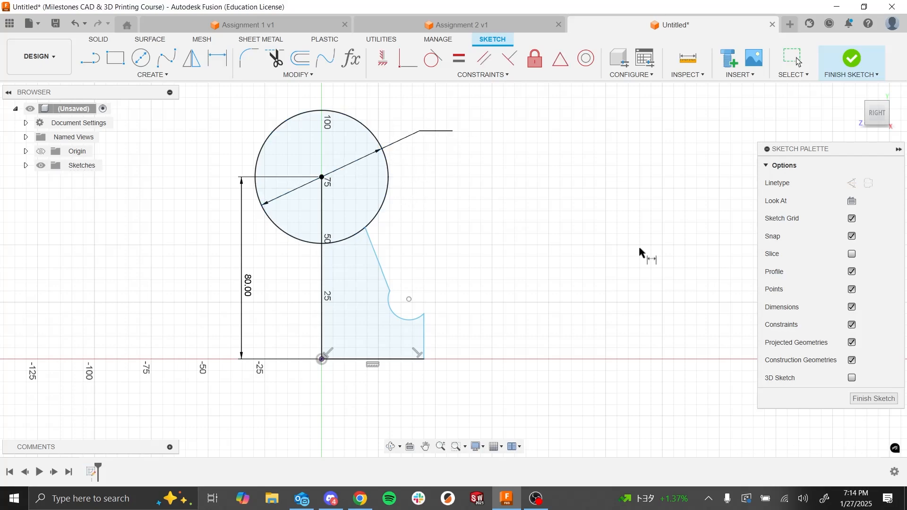
key("Return")
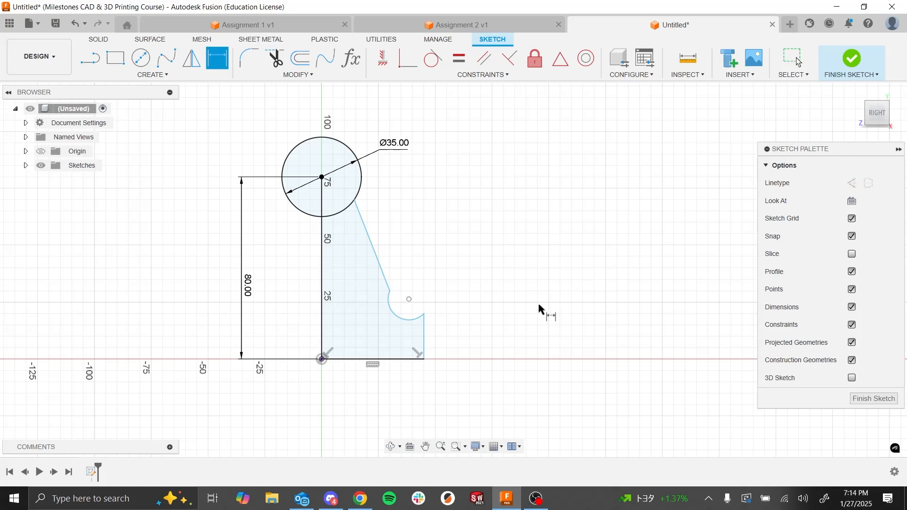
- Dimension the short vertical line at the outer edge of the base at 20 mm
left_click(424, 345)
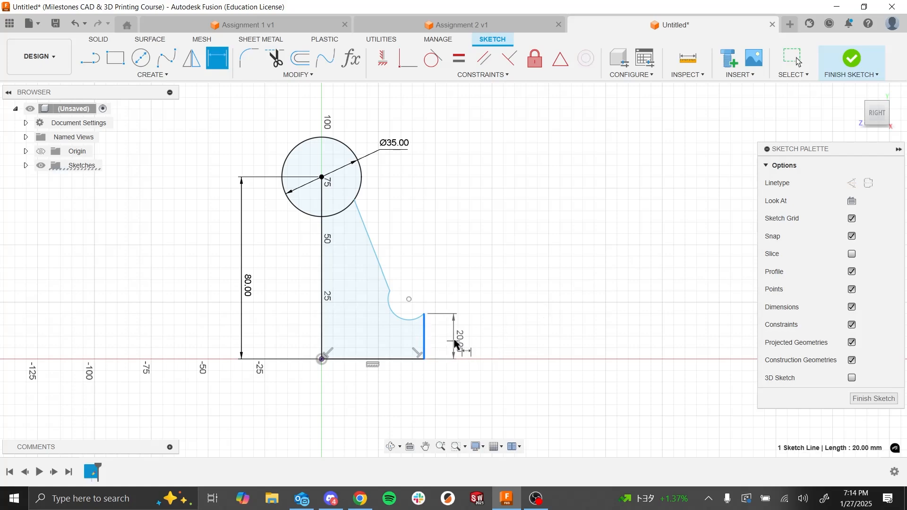
left_click(456, 344)
key("Return")
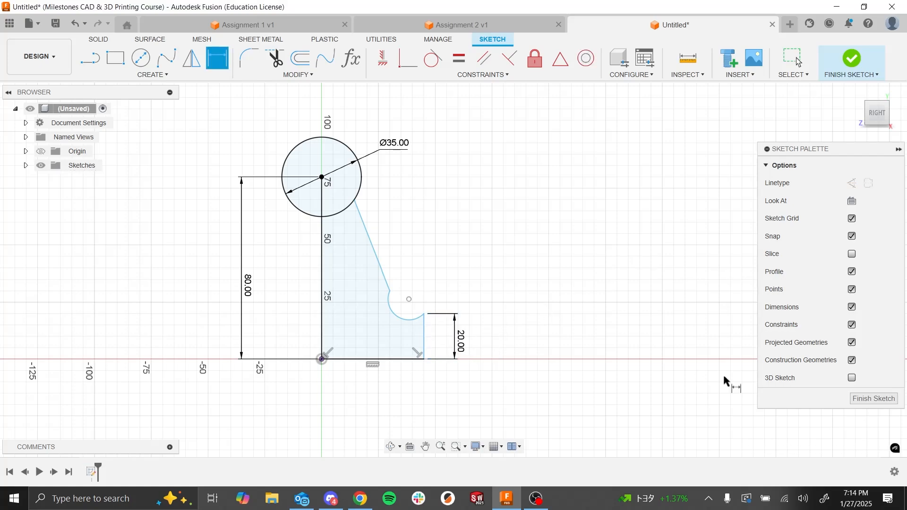
key("Escape")
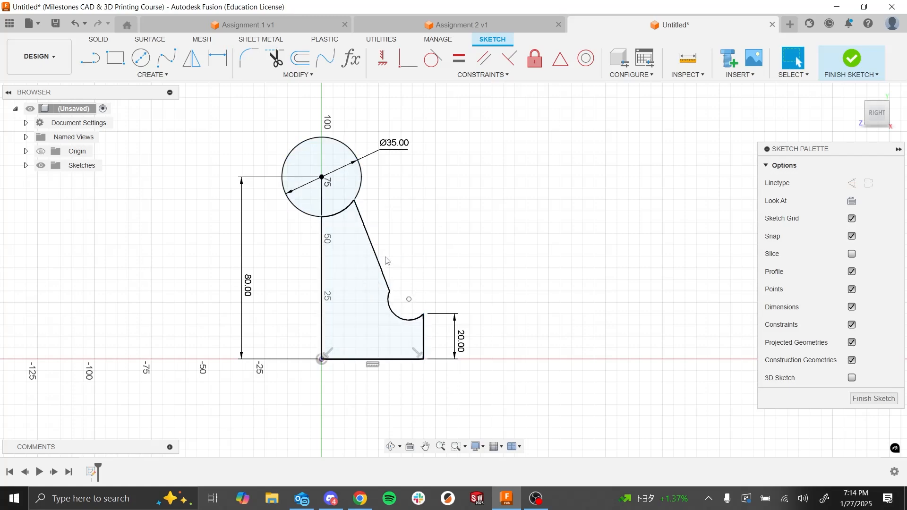
- Shift the short vertical line inward, and make the concave arc tangent to the slanted line
mouse_move(423, 322)
left_mouse_down()
mouse_move(402, 329)
mouse_move(416, 331)
left_mouse_up()
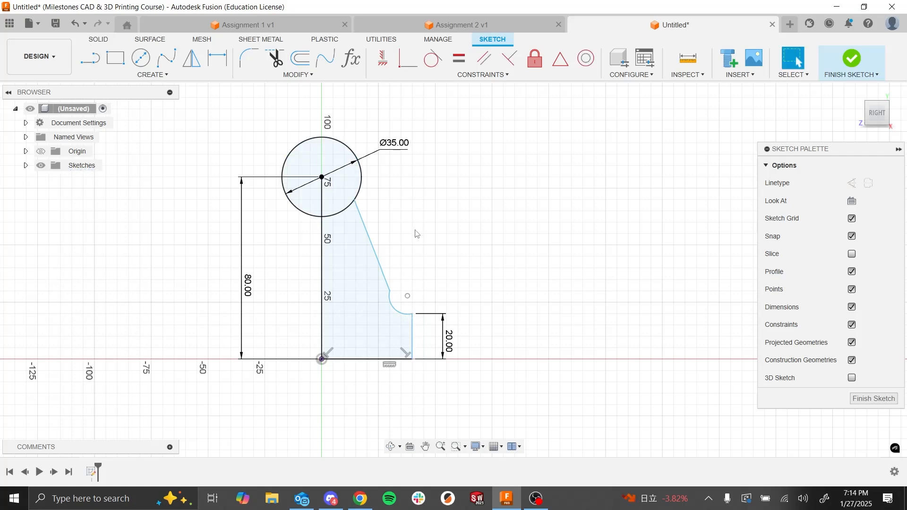
left_click(390, 304)
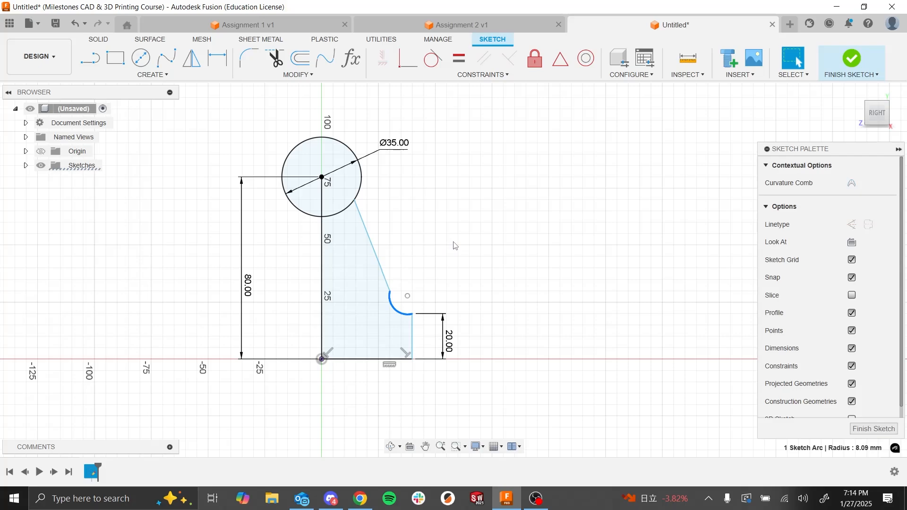
left_click(386, 281, "shift")
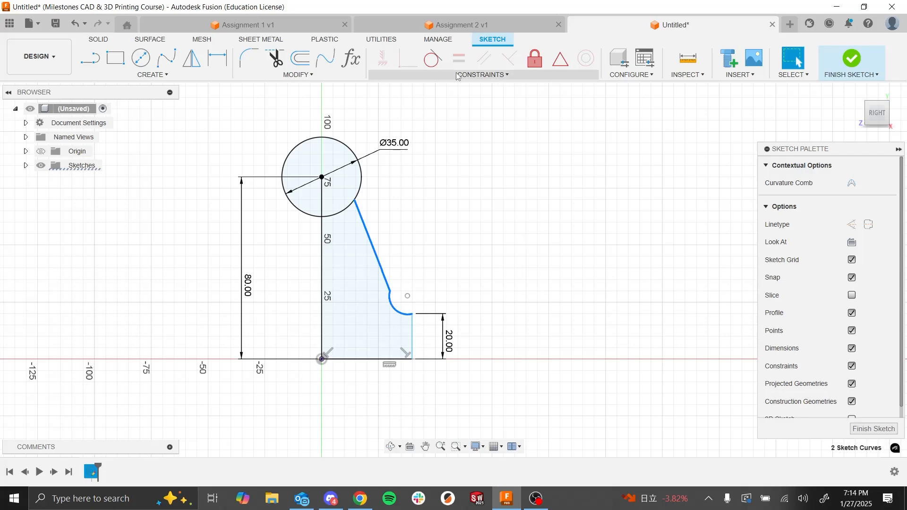
left_click(433, 61)
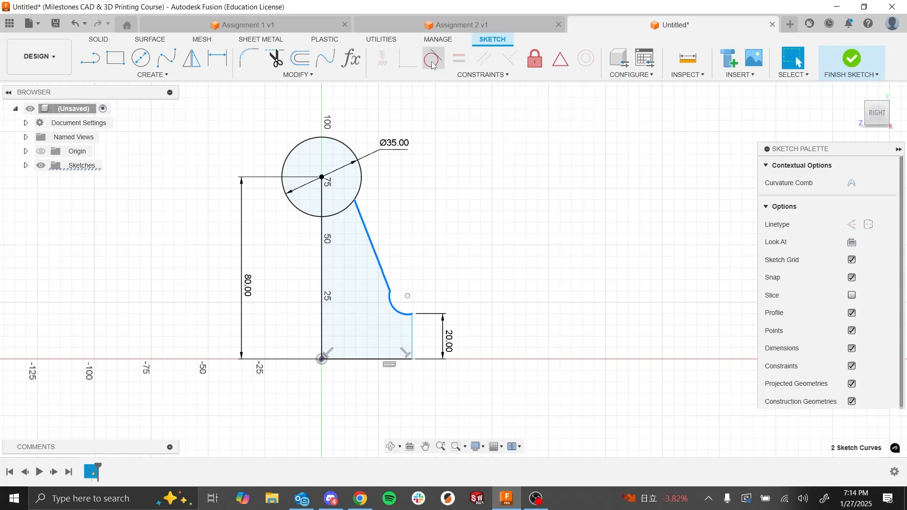
left_click(399, 309)
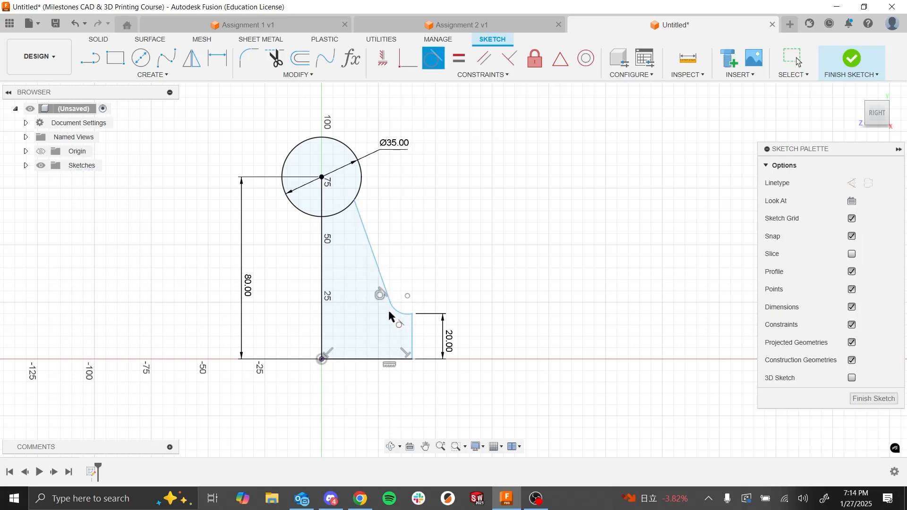
- Try a tangent constraint between the concave arc and the short vertical line, and undo it
scroll(412, 314, "up", 5)
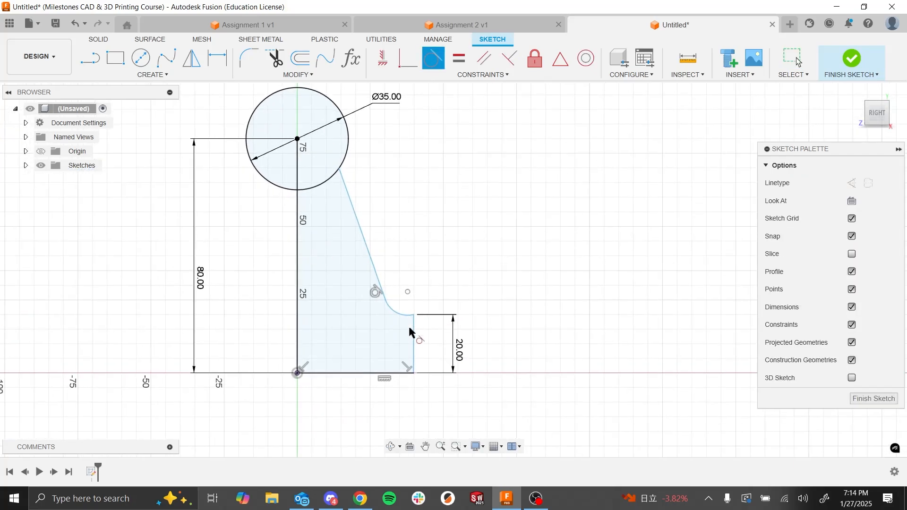
left_click(411, 307)
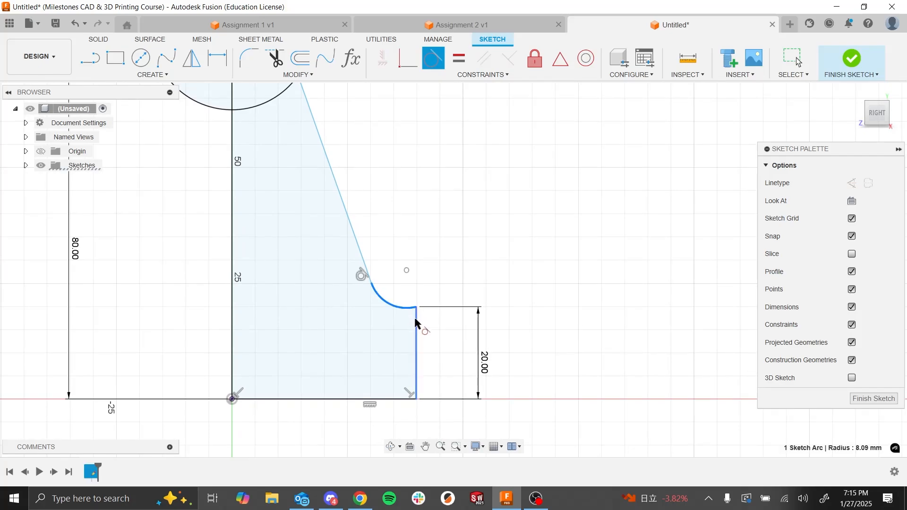
left_click(415, 325)
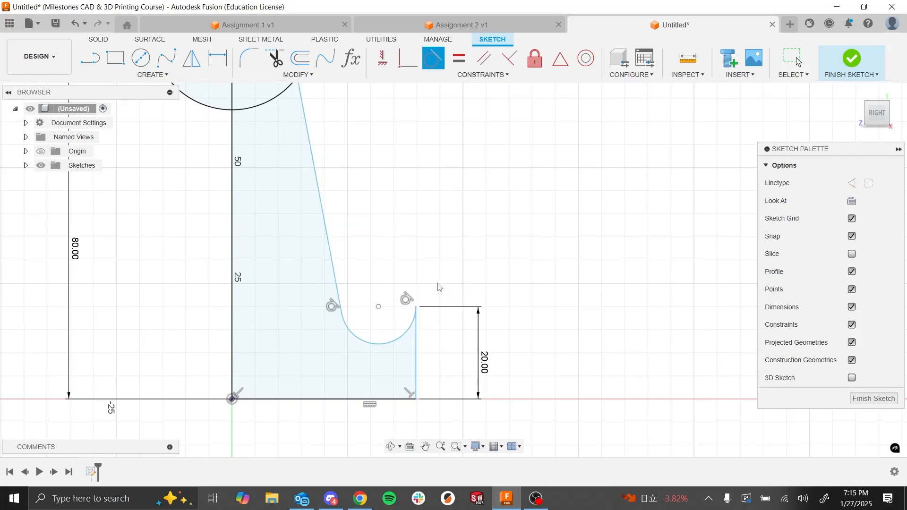
key("Escape")
key("ctrl+z")
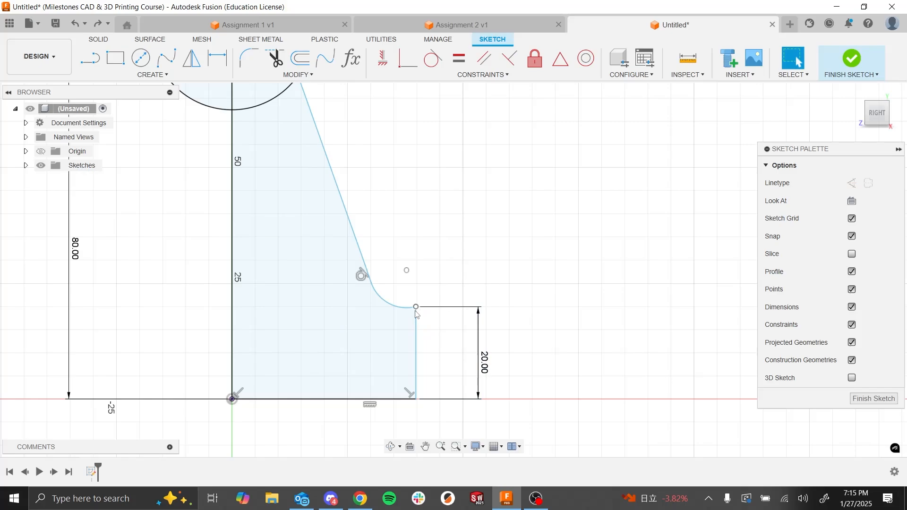
mouse_move(410, 314)
left_mouse_down()
mouse_move(384, 315)
mouse_move(397, 315)
left_mouse_up()
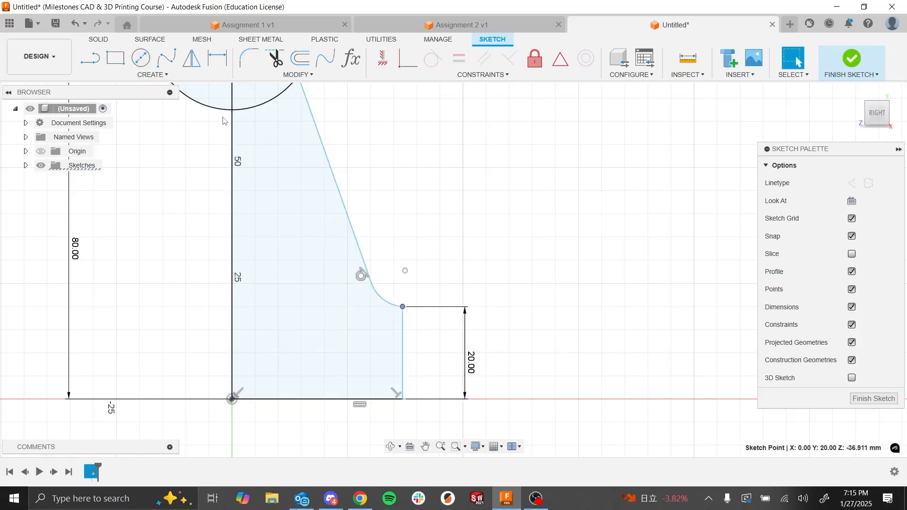
scroll(205, 103, "down", 2)
left_click(217, 58)
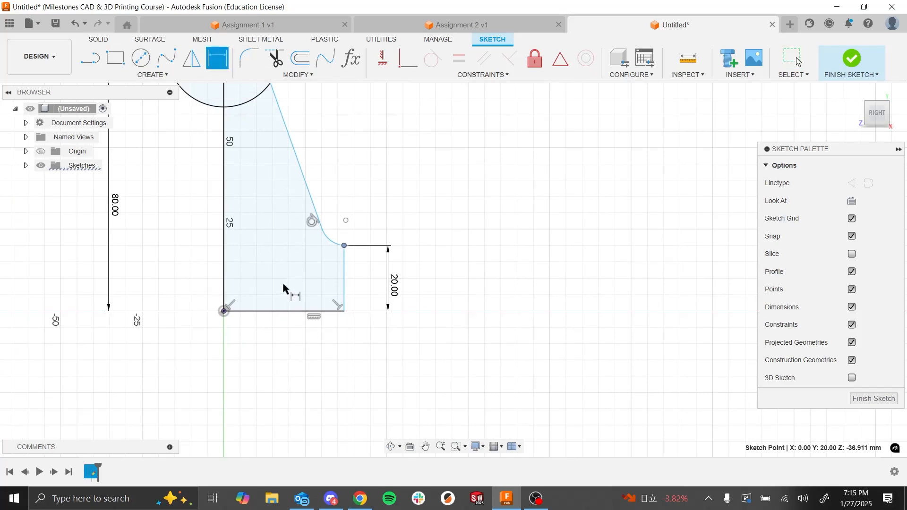
left_click(277, 312)
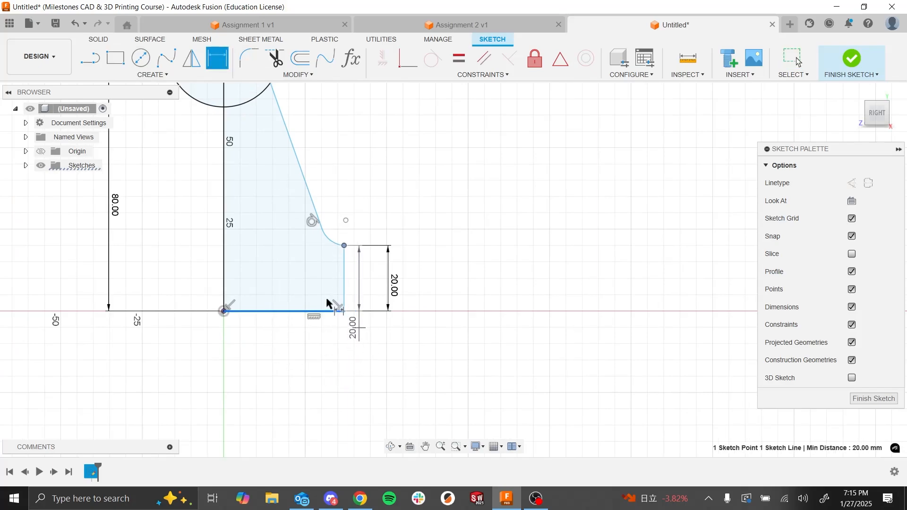
key("Escape")
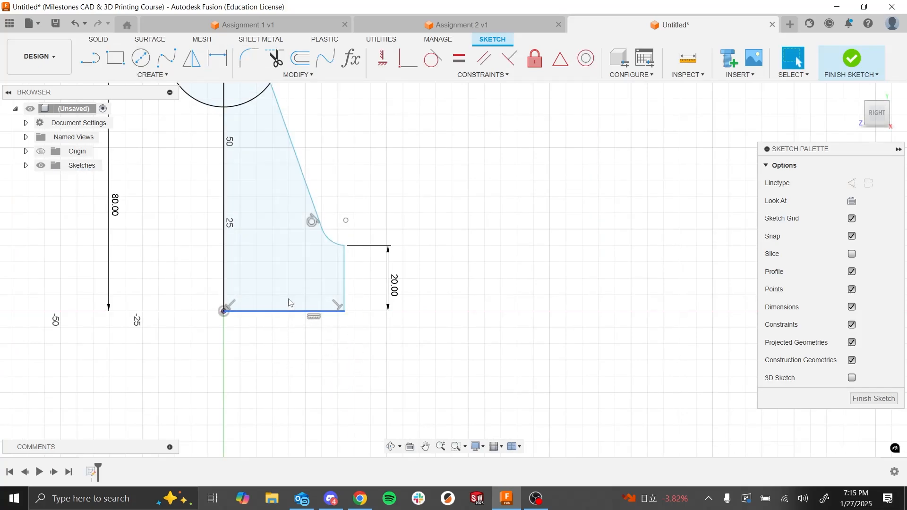
- Dimension the horizontal base line of the profile at 40 mm
left_click(209, 62)
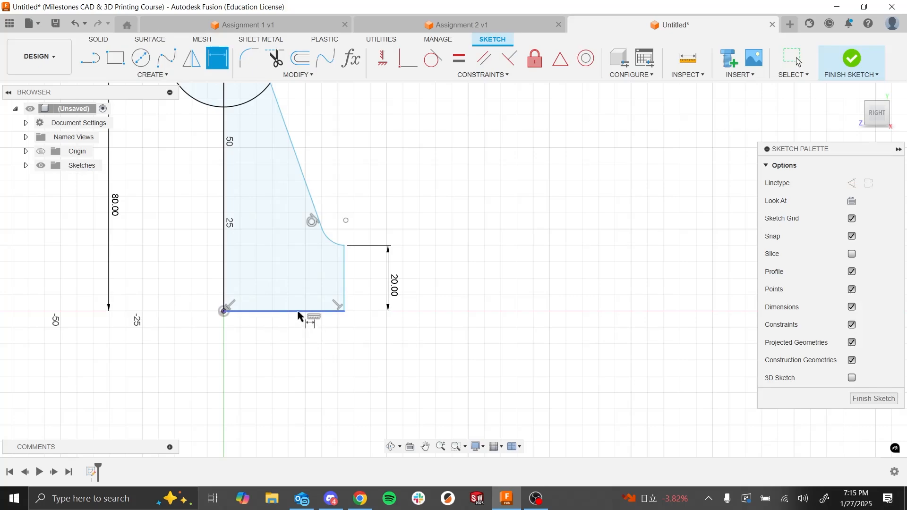
left_click(302, 312)
left_click(305, 357)
type("40")
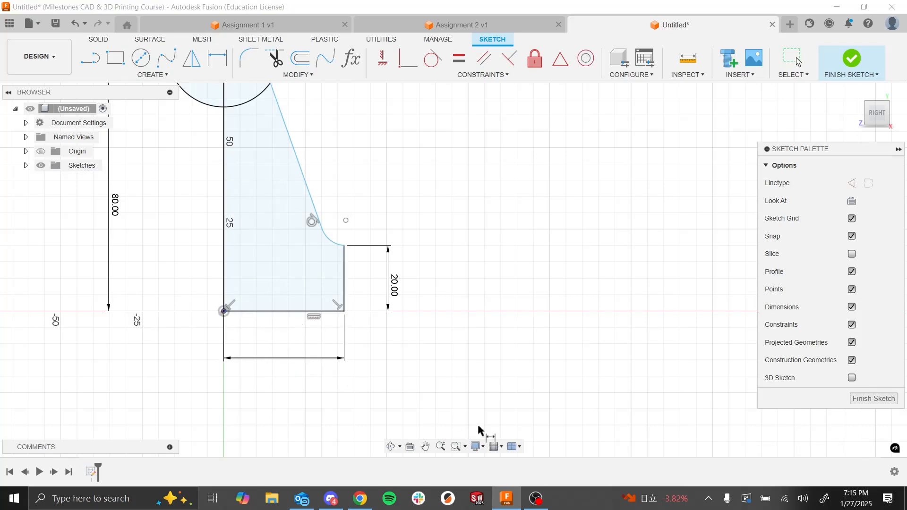
key("Return")
scroll(342, 221, "down", 3)
scroll(340, 221, "up", 2)
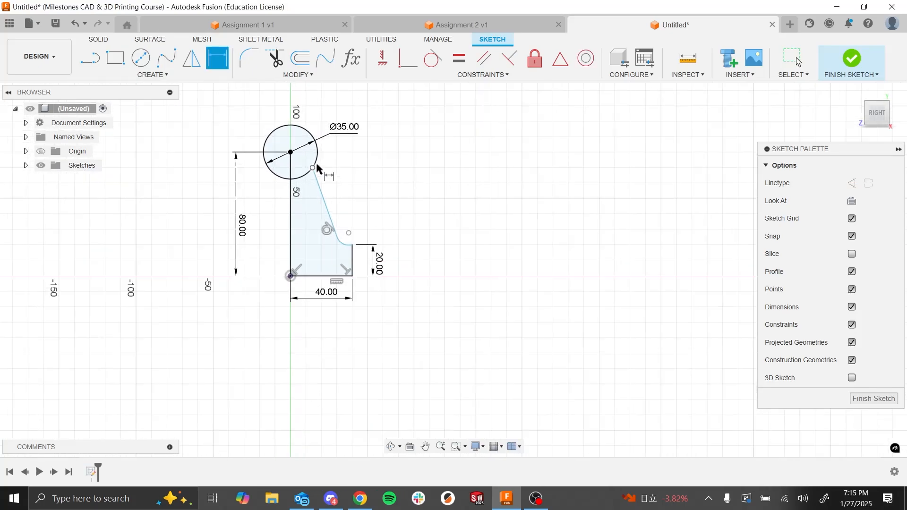
key("Escape")
- Dimension the angle between the slanted line and the vertical centre line at 20°
left_click(318, 189)
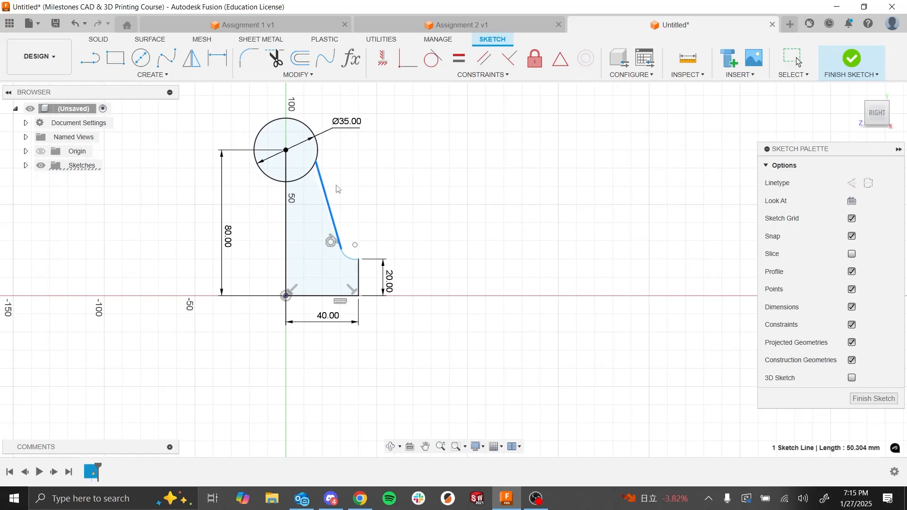
left_click(217, 57)
left_click(287, 194)
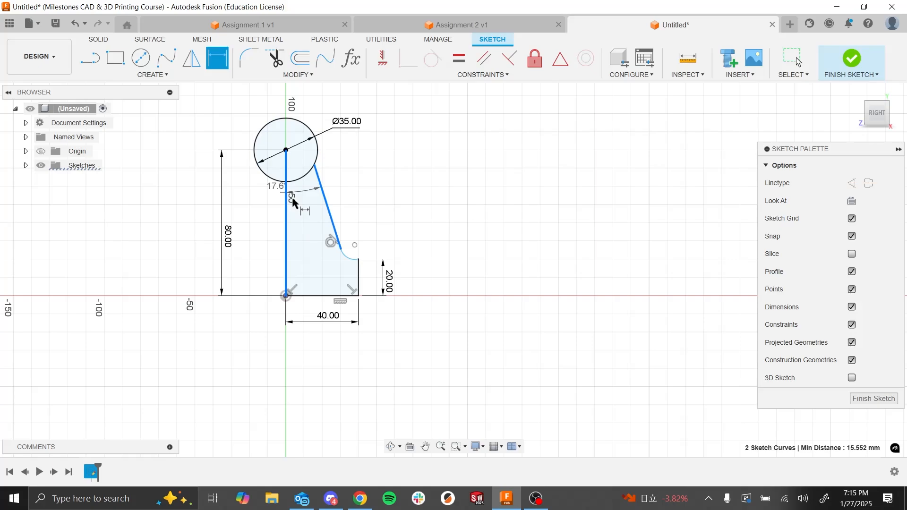
left_click(314, 248)
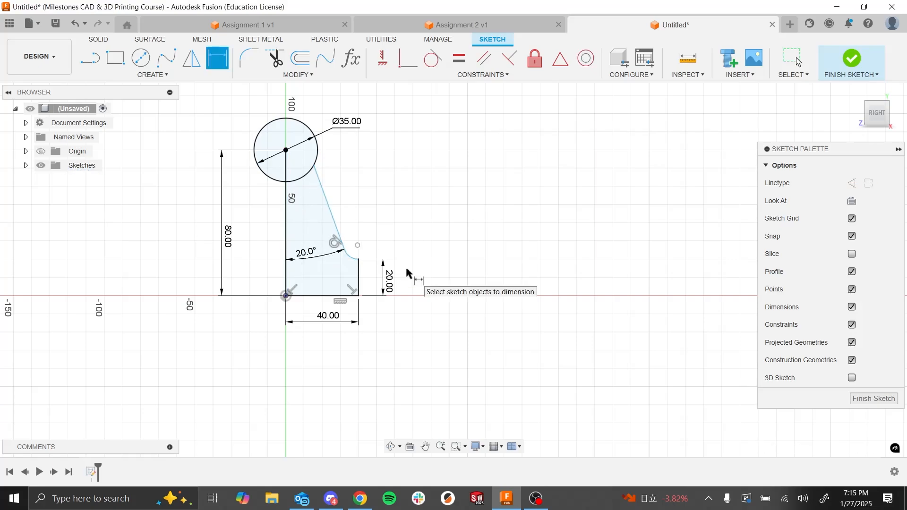
key("Escape")
- Set the radius of the concave arc between the slanted line and the base to 10 mm
scroll(352, 267, "up", 3)
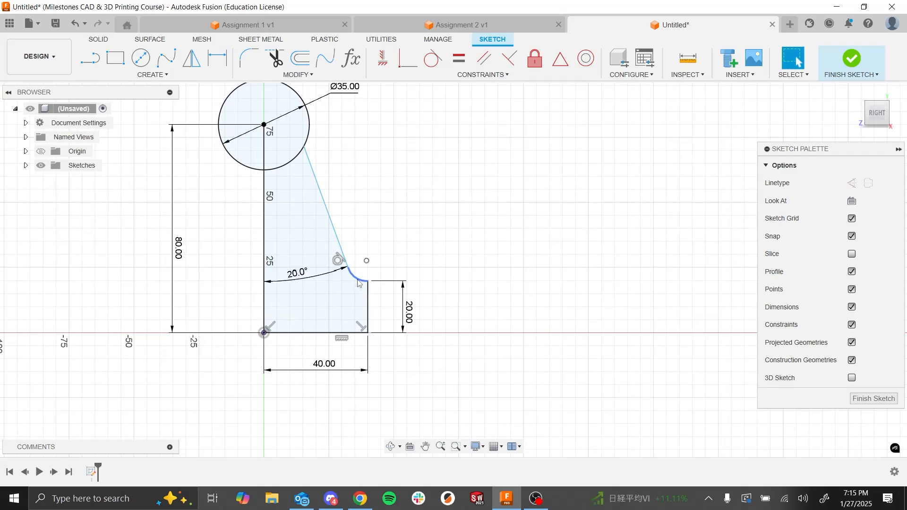
key("d")
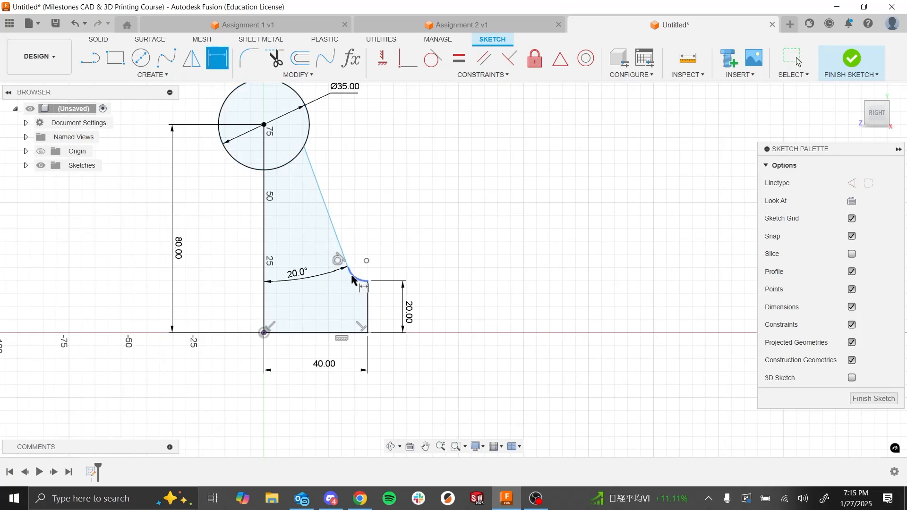
left_click(355, 273)
left_click(339, 306)
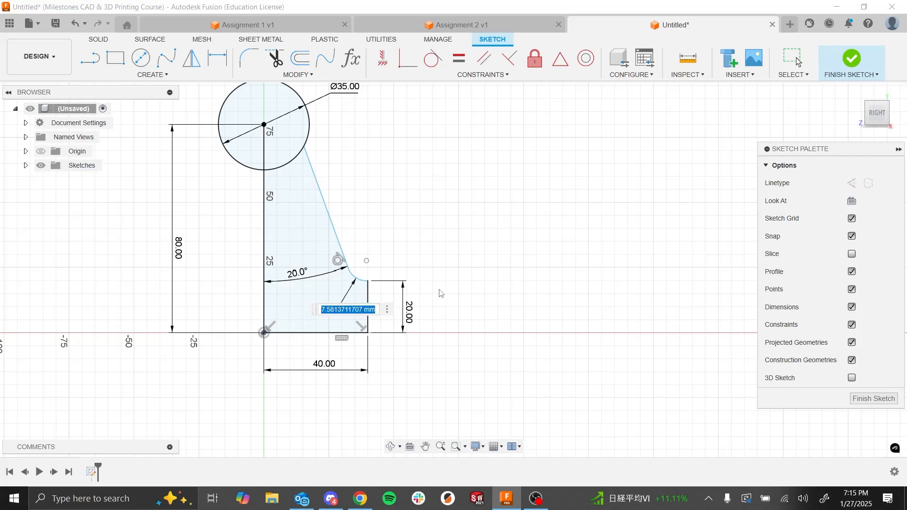
type("10")
key("Return")
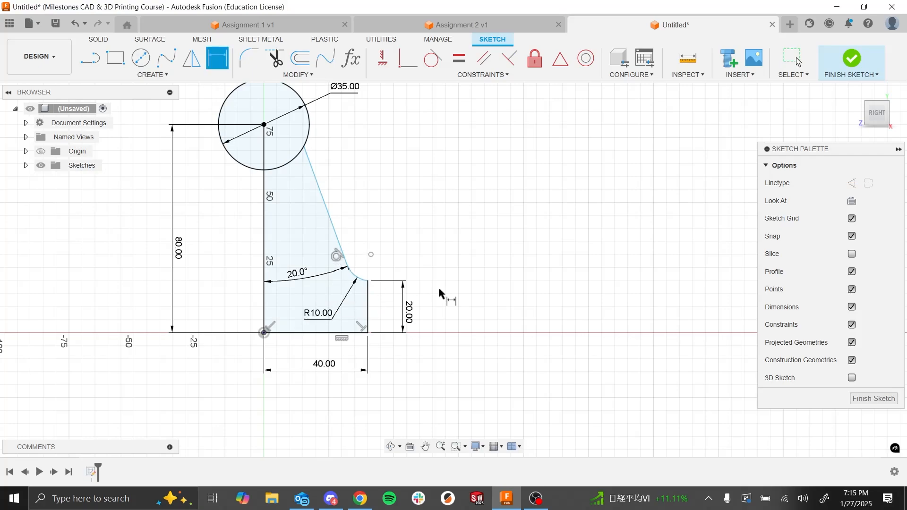
key("Escape")
- Move the slanted line's upper endpoint a short way down along the circle to test the profile's remaining freedom
left_click(368, 281)
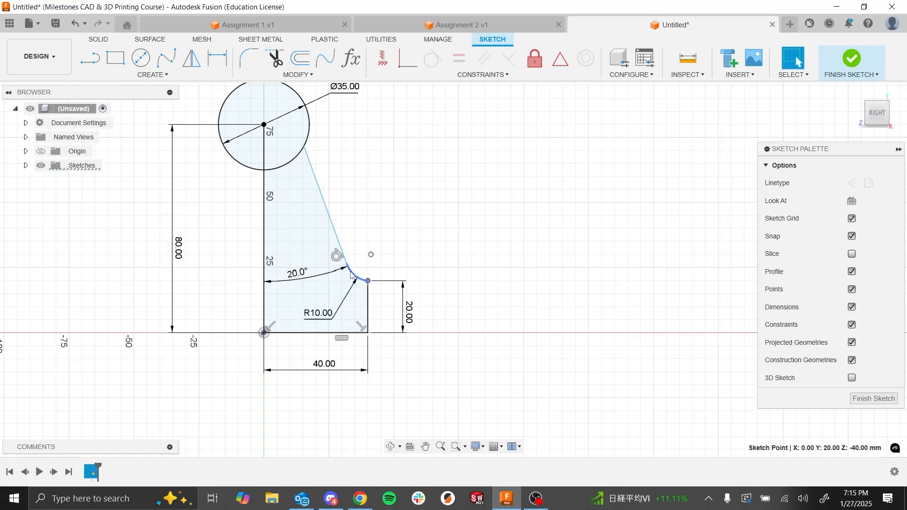
left_click(359, 278)
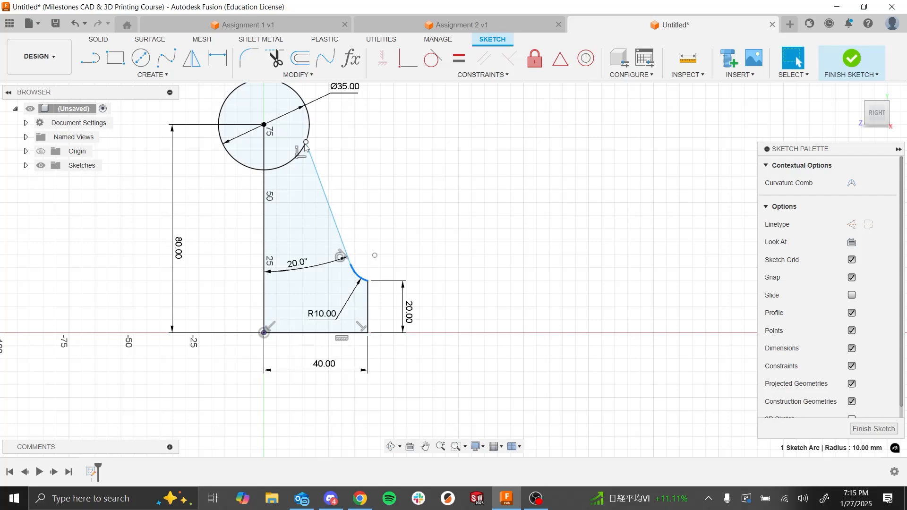
mouse_move(306, 146)
left_mouse_down()
mouse_move(308, 131)
mouse_move(311, 142)
mouse_move(294, 154)
left_mouse_up()
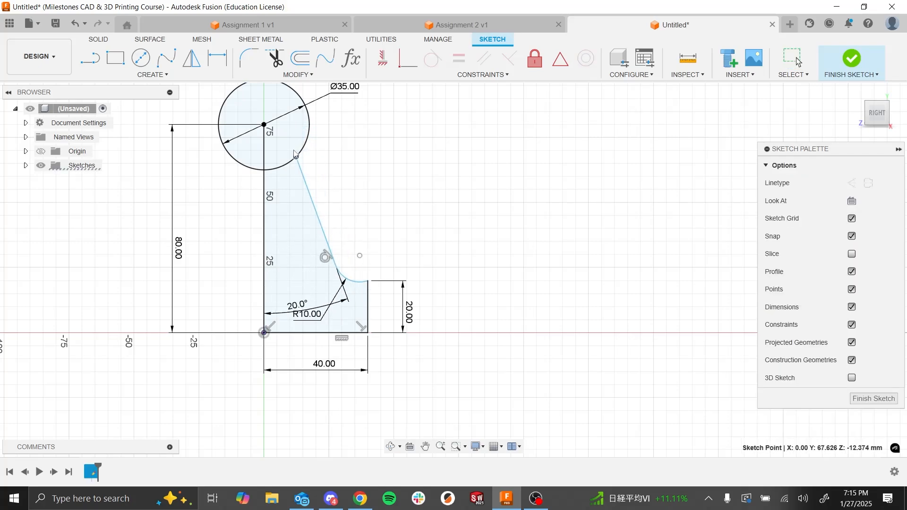
- Dimension the vertical distance between the circle's centre and the slanted line's upper endpoint at 10 mm
key("d")
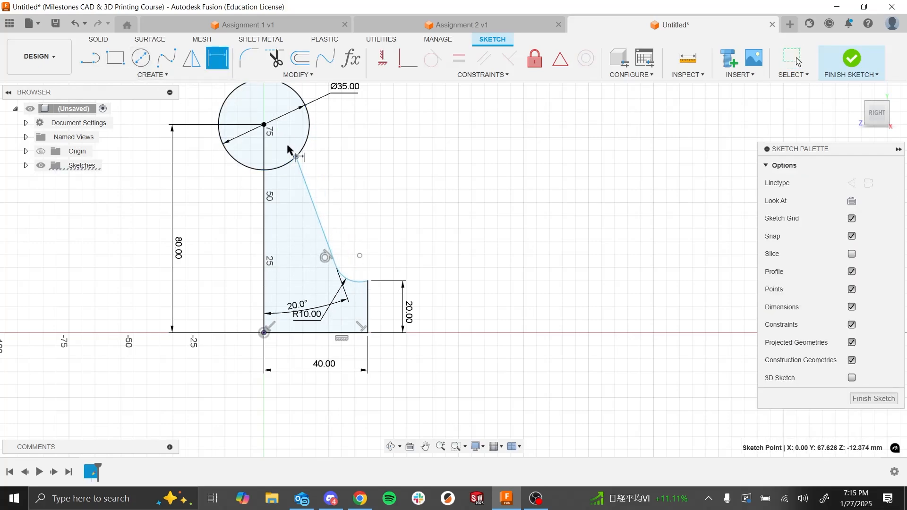
left_click(263, 125)
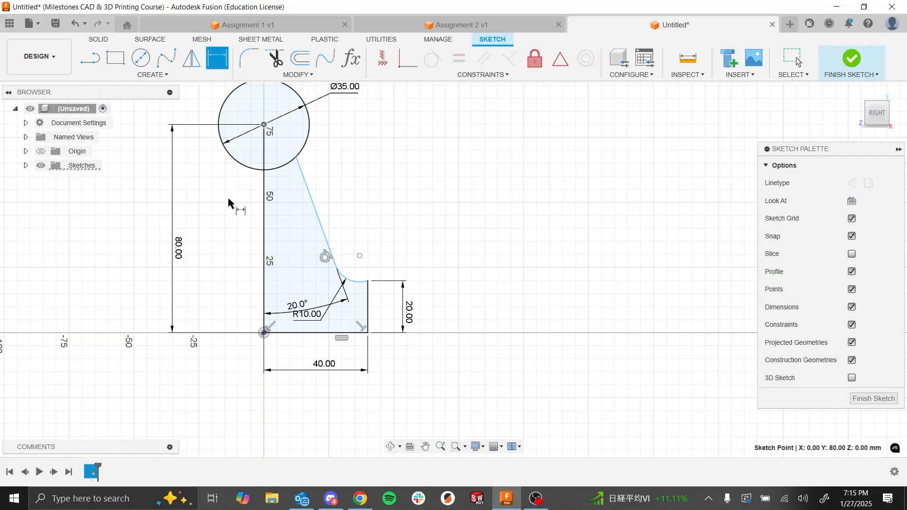
left_click(296, 157)
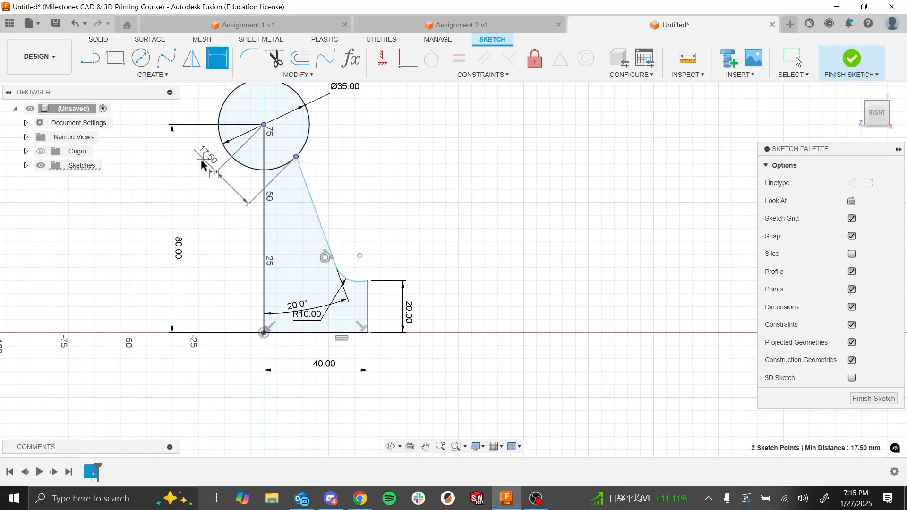
left_click(189, 141)
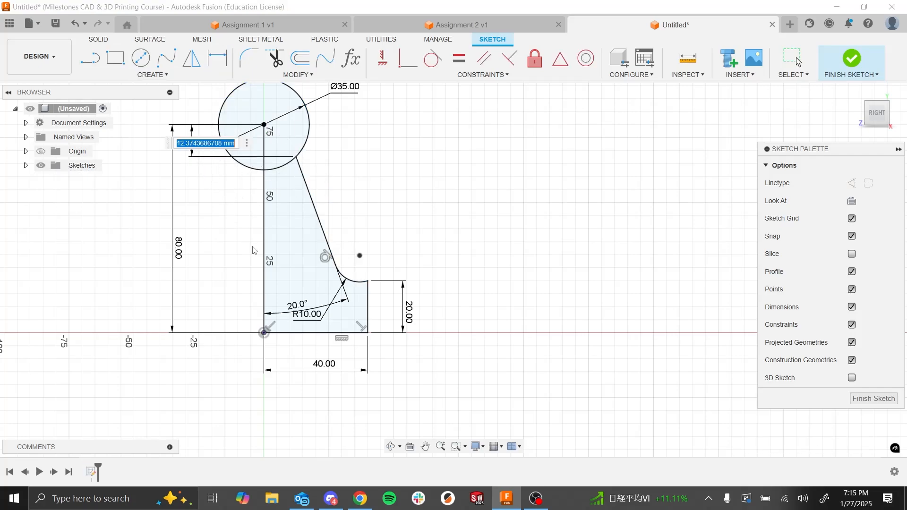
type("10")
key("Return")
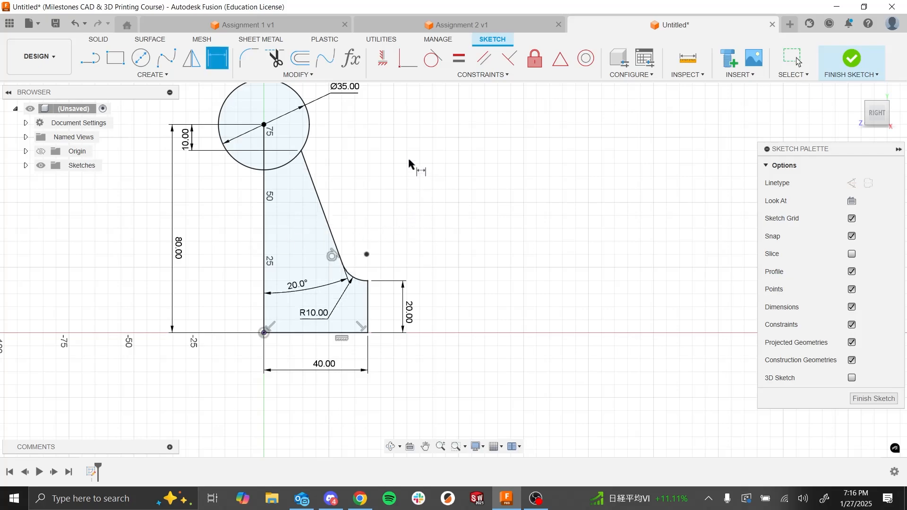
- Draw a vertical line from the circle's centre to the top of the circle
scroll(331, 184, "down", 6)
scroll(298, 331, "up", 5)
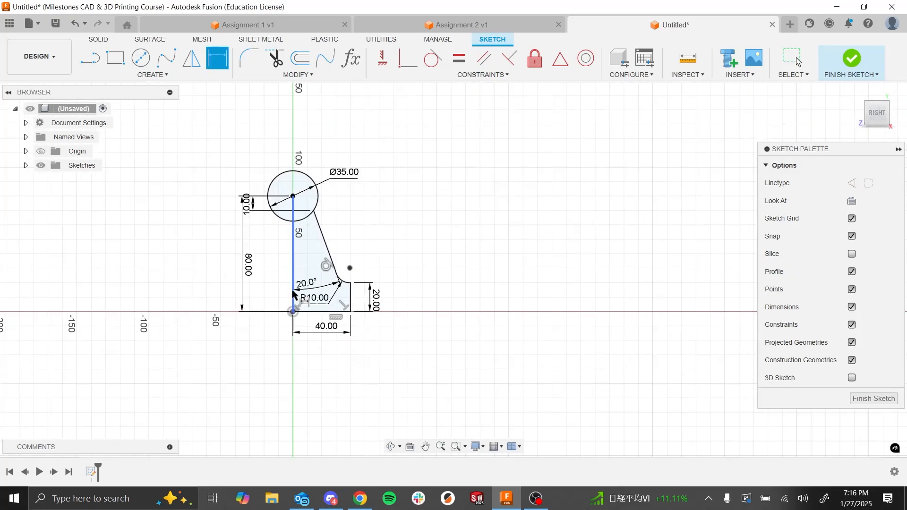
scroll(302, 255, "up", 3)
scroll(321, 137, "up", 2)
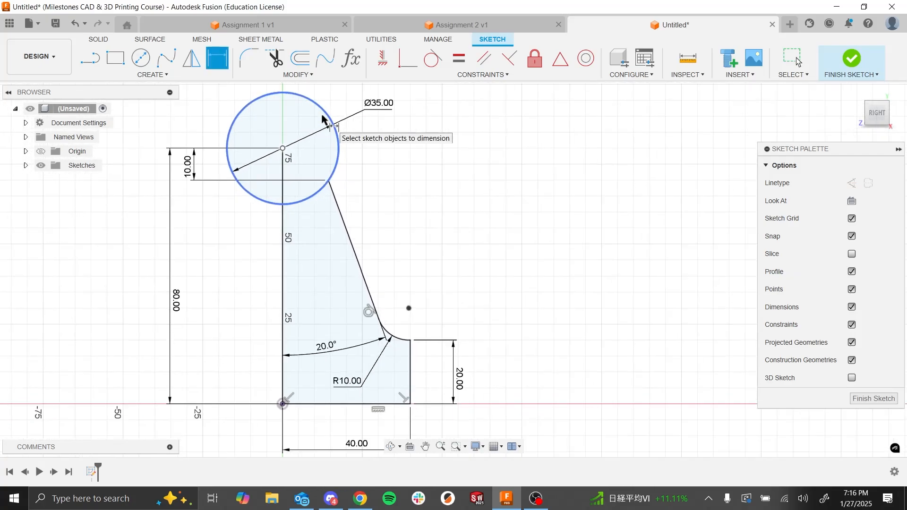
scroll(322, 119, "down", 1)
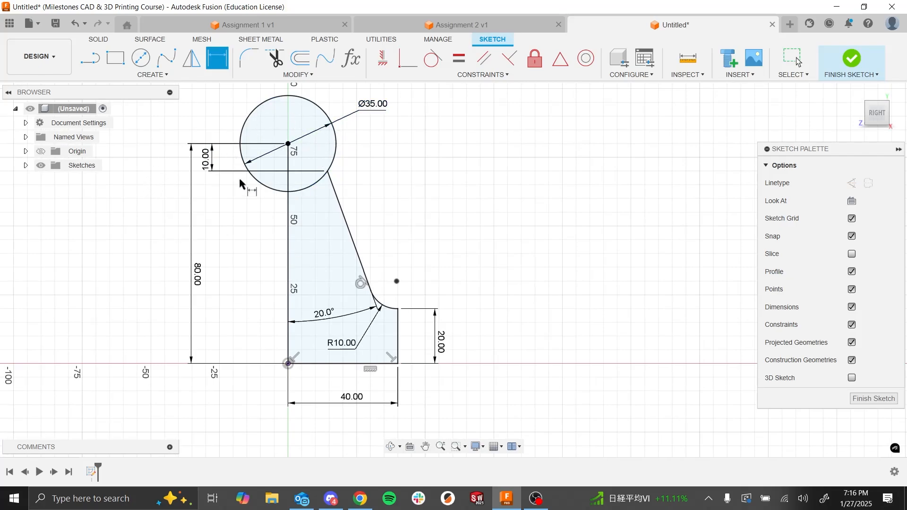
left_click(90, 59)
left_click(289, 143)
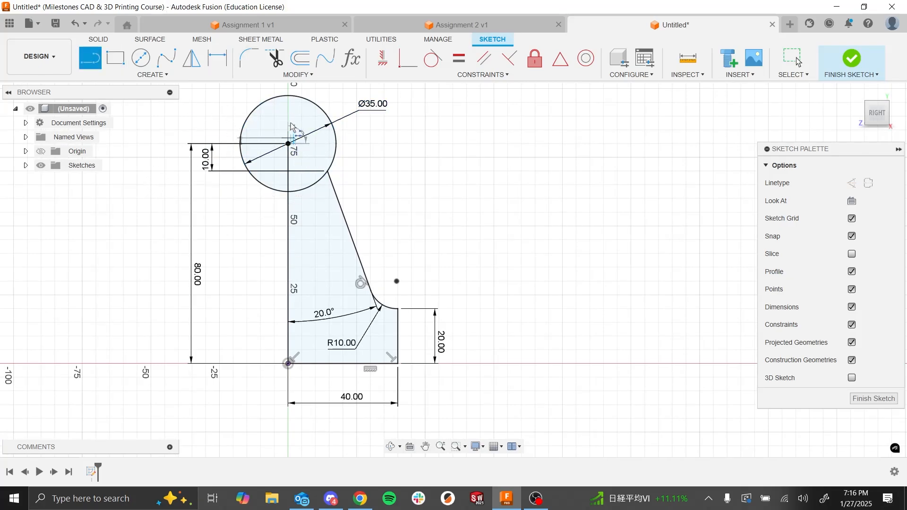
left_click(289, 97)
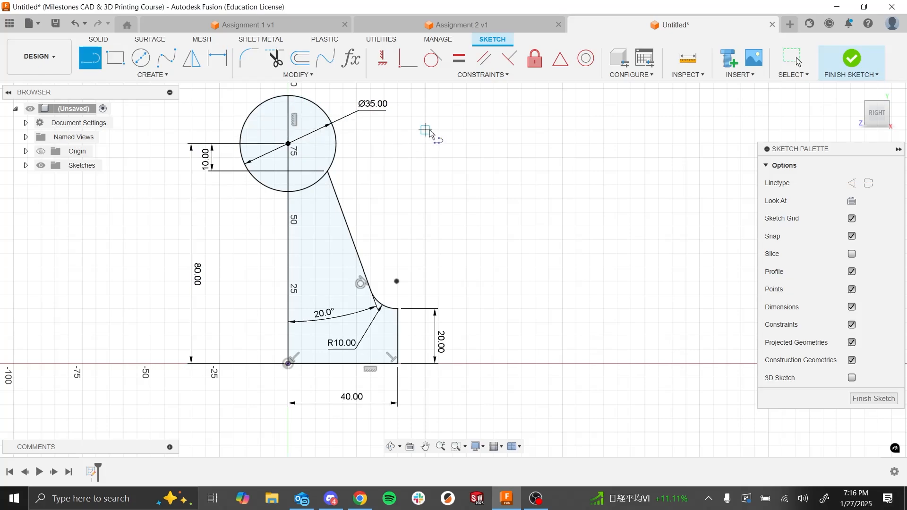
key("Escape")
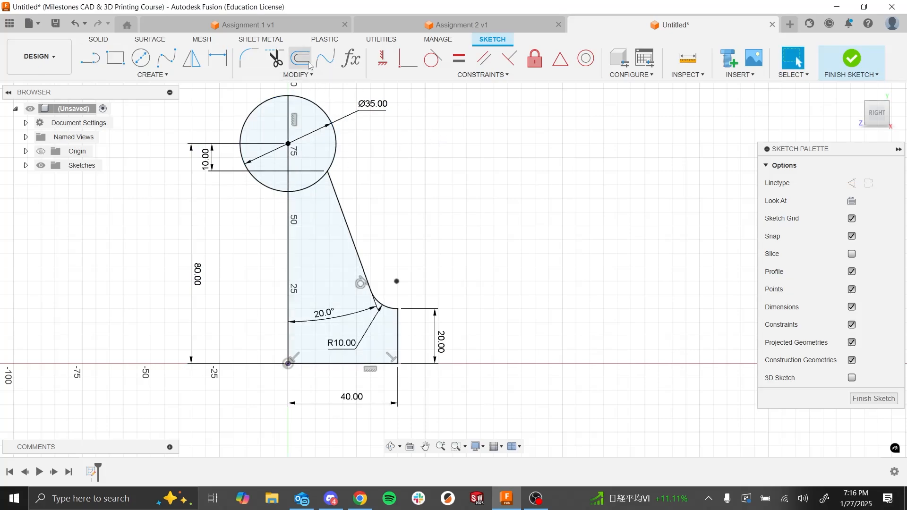
- Trim the circle's left half and its lower arc inside the profile, and move the diameter dimension to the head's left side
left_click(285, 61)
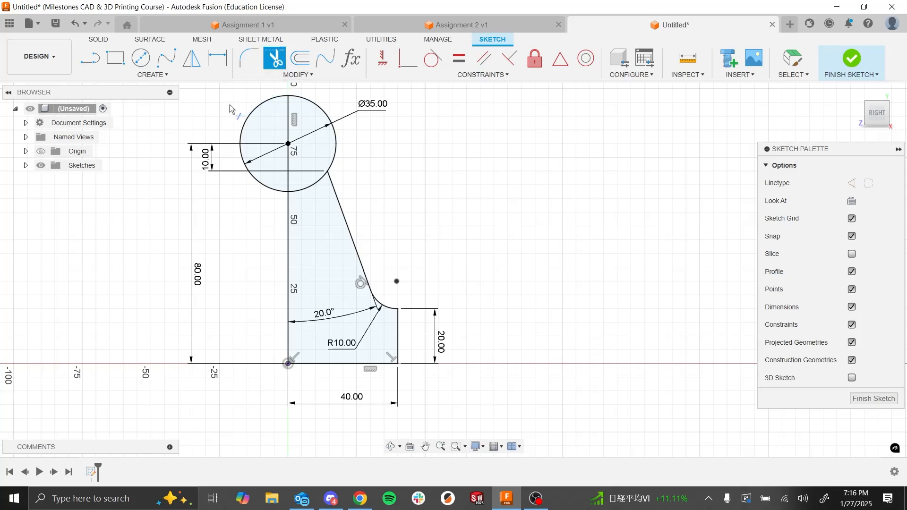
left_click(244, 119)
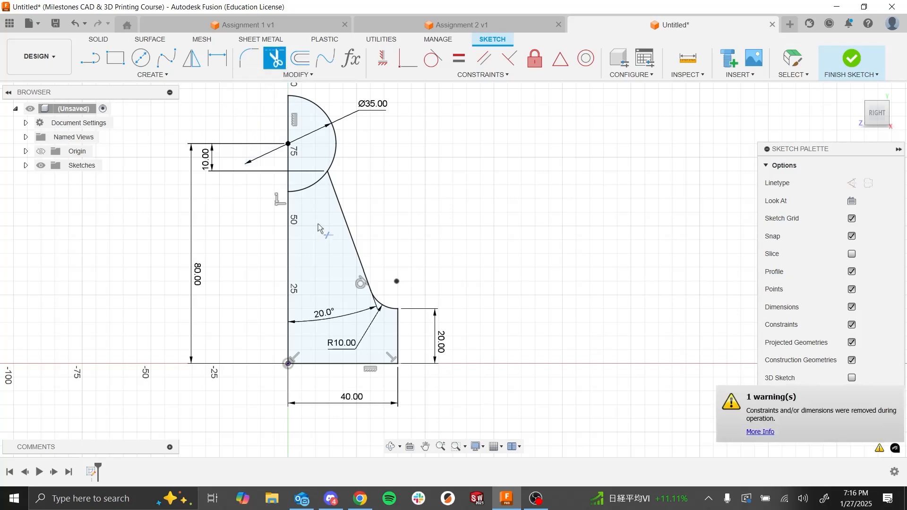
key("ctrl+z")
key("Escape")
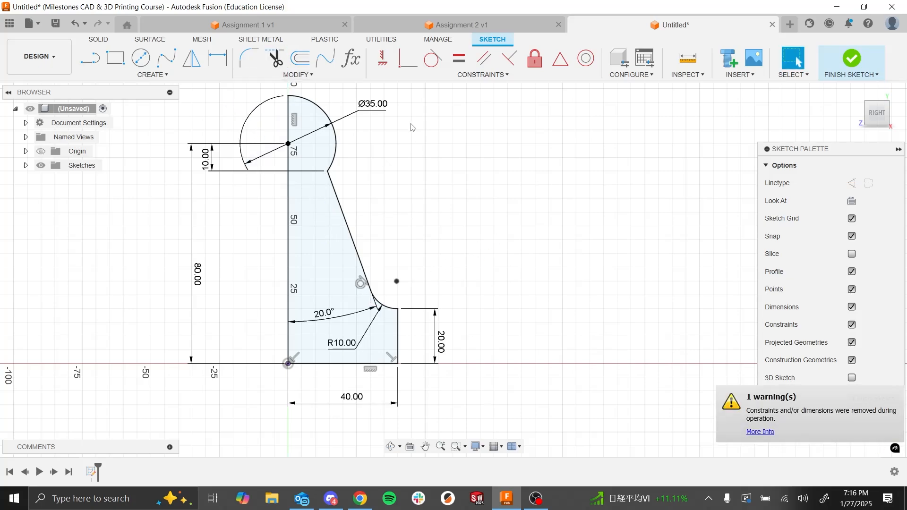
left_click_drag(375, 108, 196, 110)
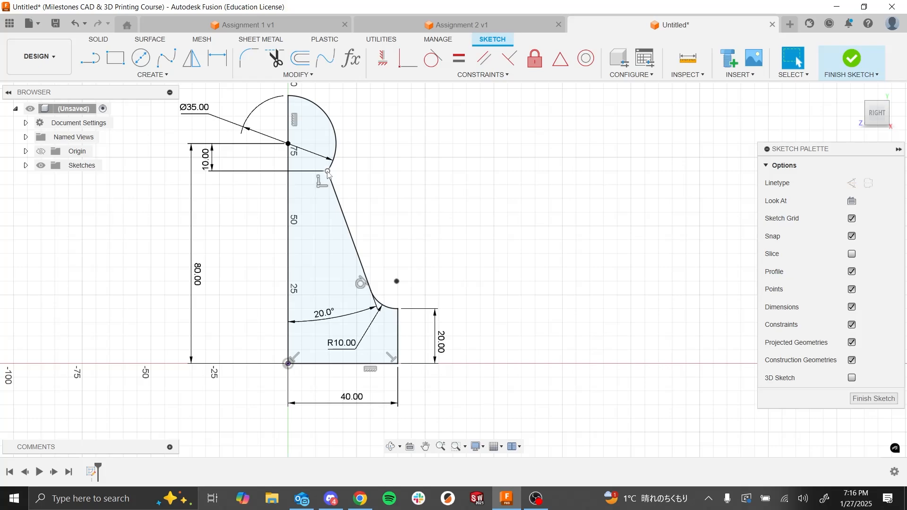
- Delete the vertical line in the head and redraw it from the top of the arc down to the arc's centre
left_click(288, 115)
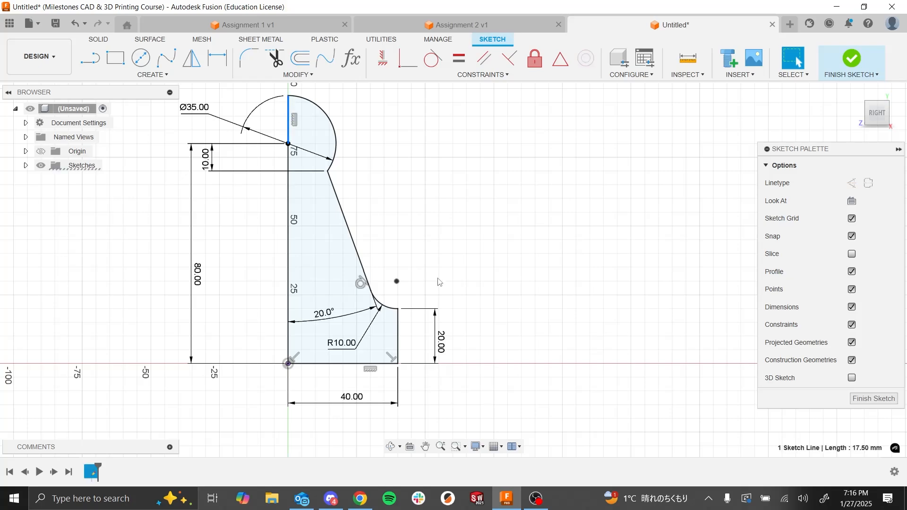
key("Delete")
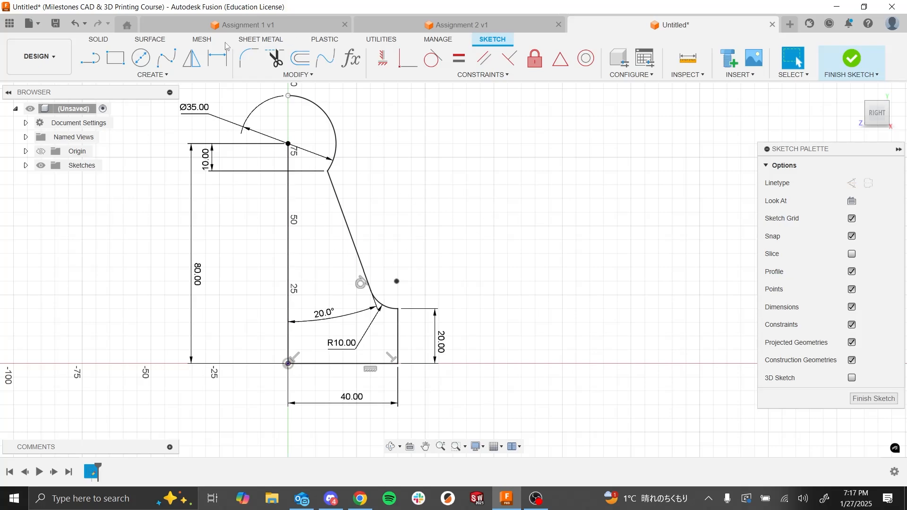
left_click(90, 58)
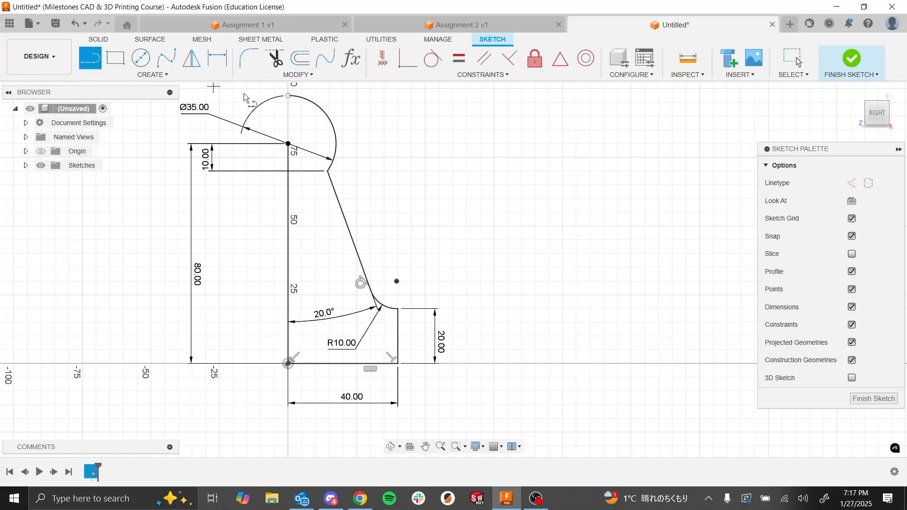
left_click(288, 97)
left_click(288, 144)
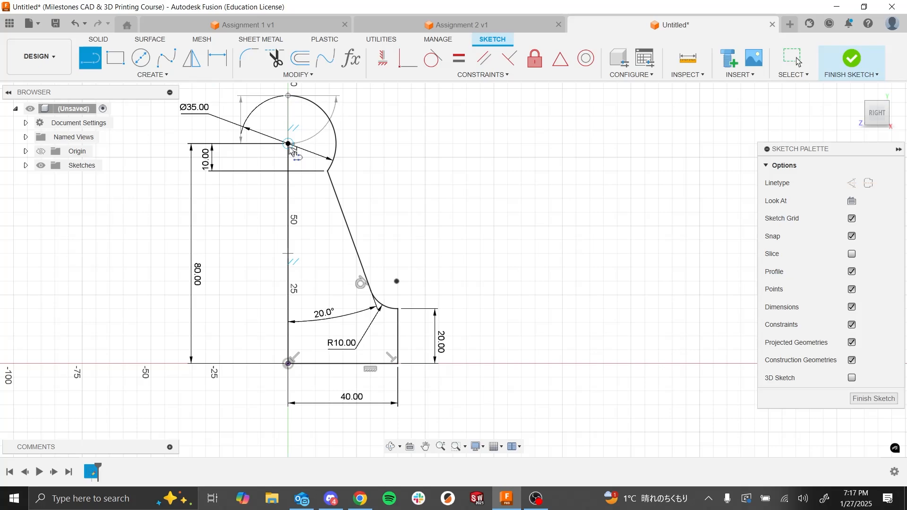
key("Escape")
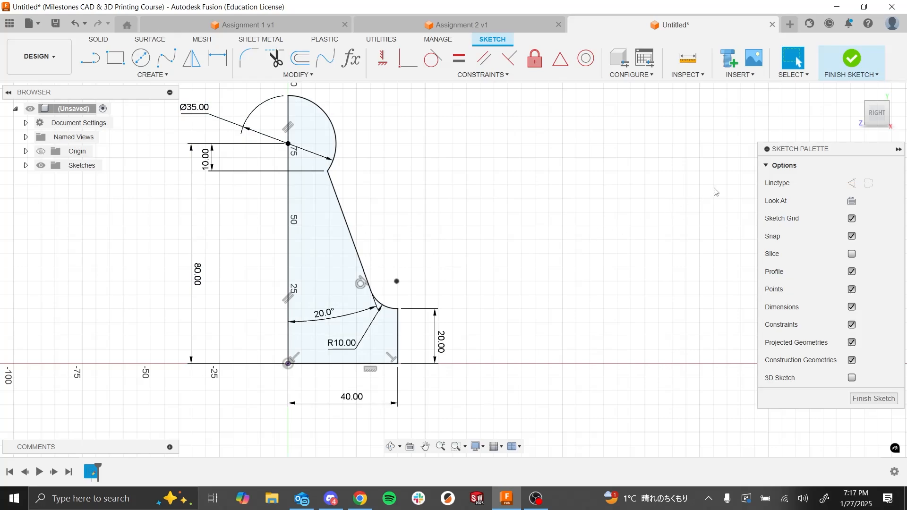
- Finish the sketch and try revolving the half profile 360° about its horizontal base line
left_click(846, 65)
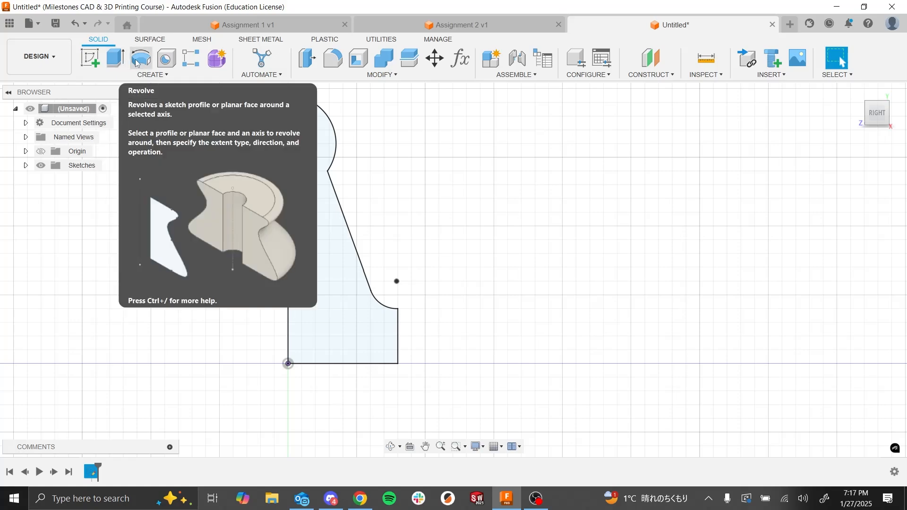
left_click(136, 63)
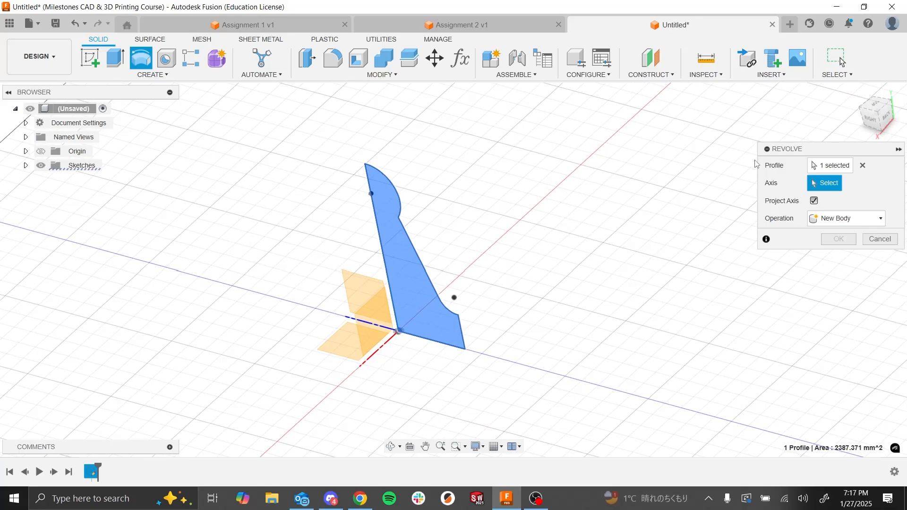
left_click(831, 165)
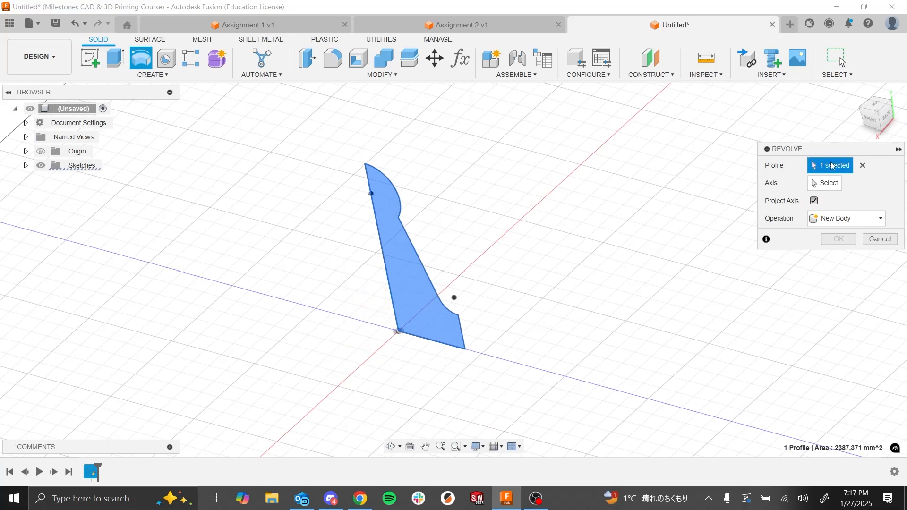
left_click(815, 184)
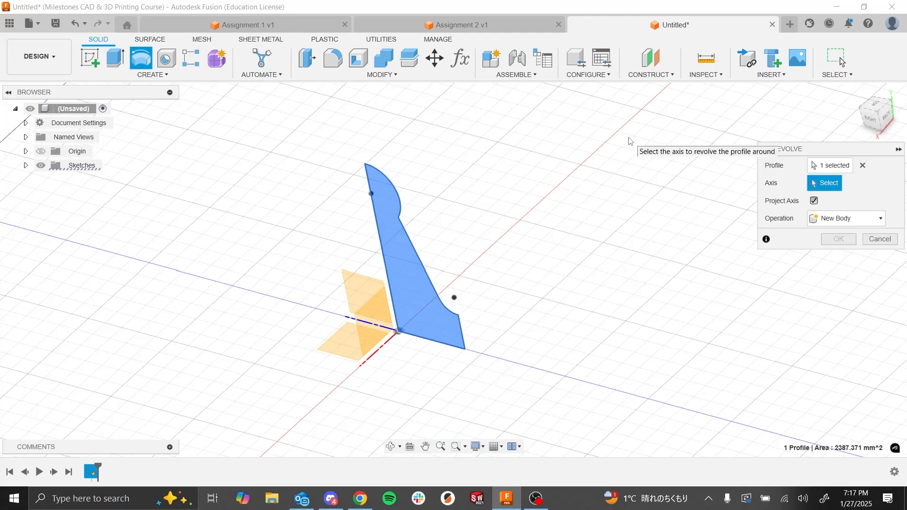
left_click(443, 348)
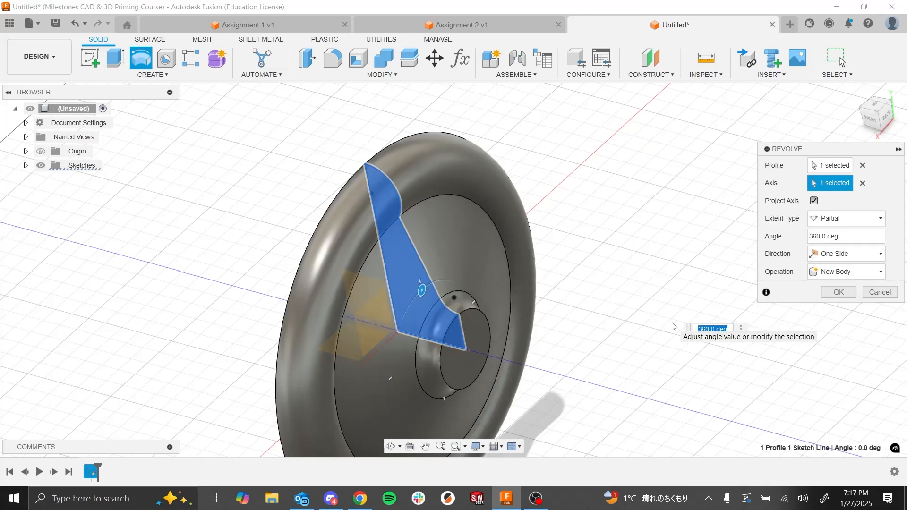
- Change the revolve axis to the profile's vertical centre line and create the 360° revolve as a new body
left_click(862, 183)
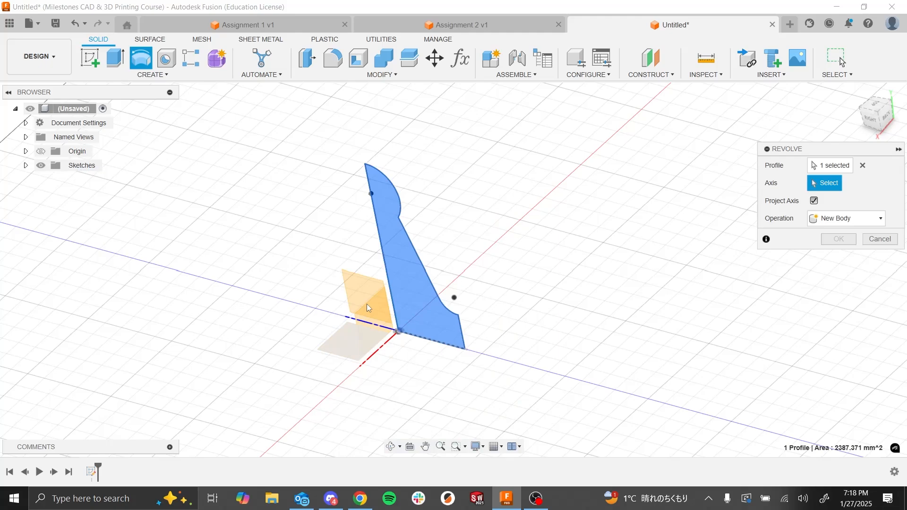
left_click(386, 259)
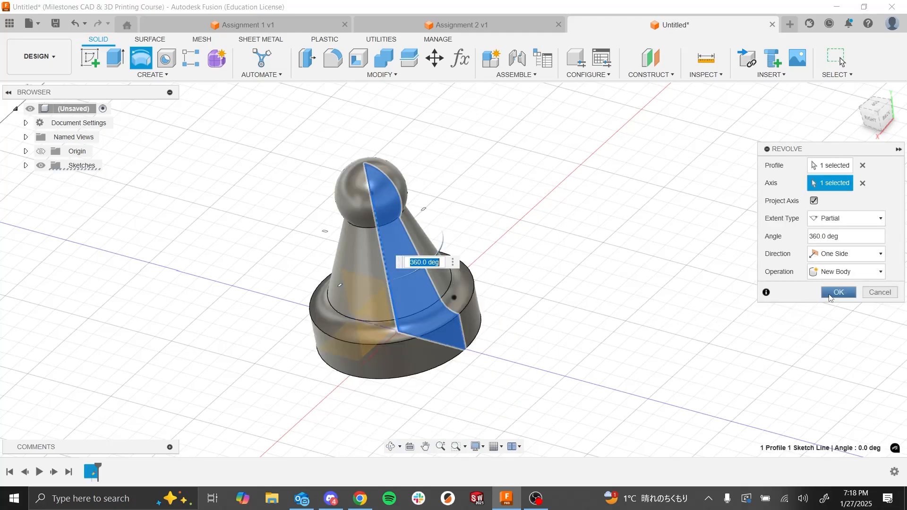
left_click(832, 294)
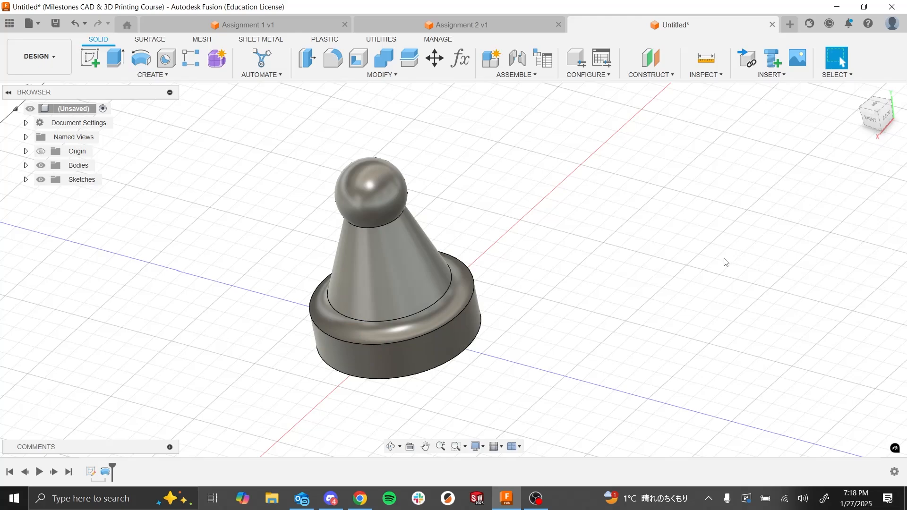
- Start a new sketch on the flat bottom face of the revolved game piece
scroll(724, 260, "down", 3)
middle_click_drag(724, 260, 726, 262, "shift")
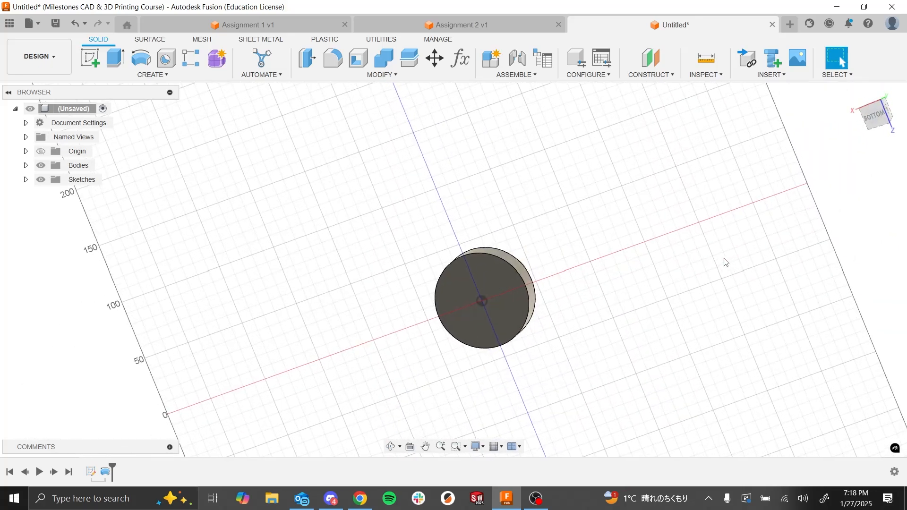
left_click(88, 63)
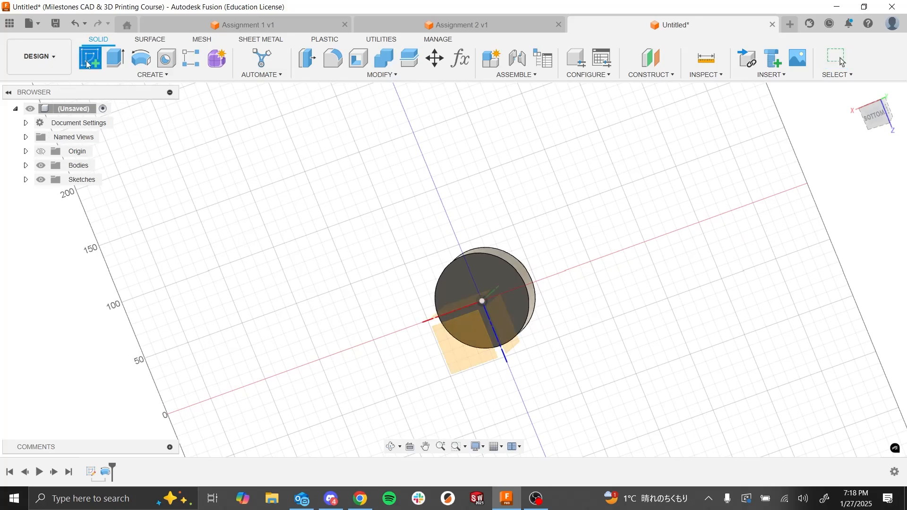
left_click(460, 284)
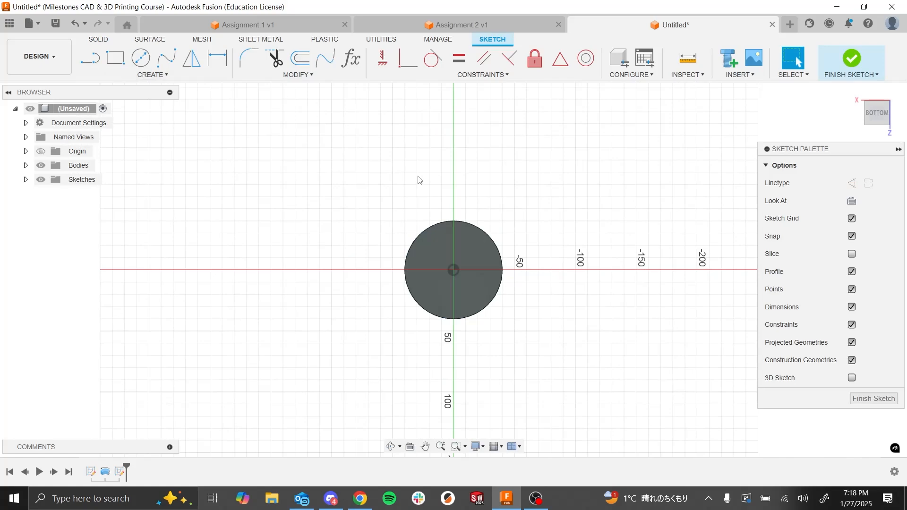
- Add a rectangular sketch text frame on the bottom face, just above the centre point
left_click(162, 75)
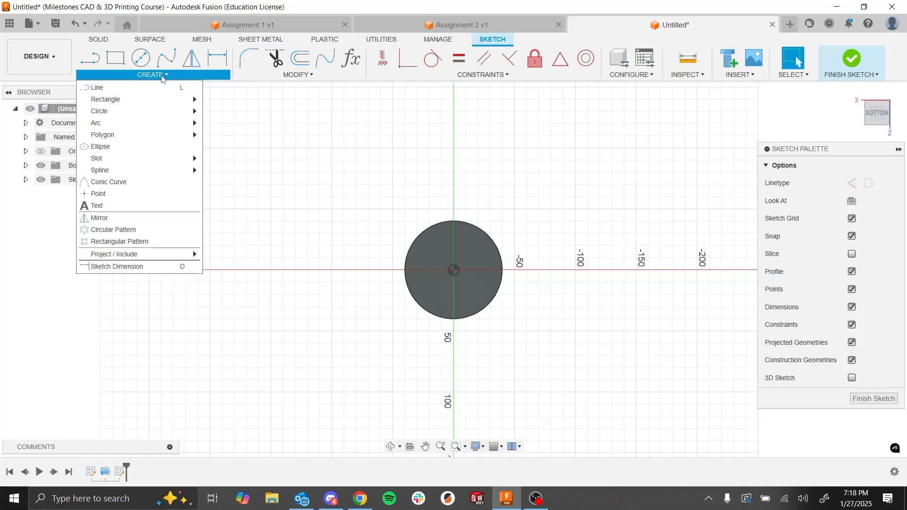
left_click(103, 207)
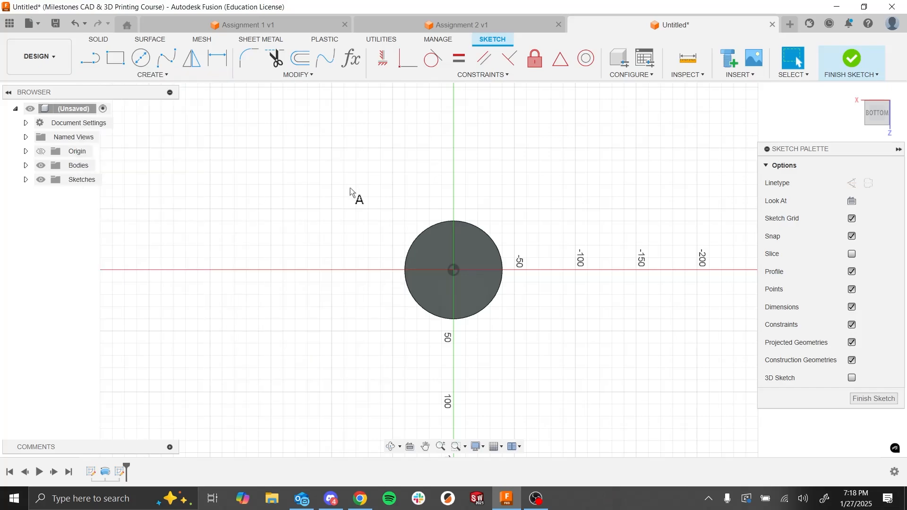
scroll(474, 243, "up", 5)
scroll(473, 243, "up", 3)
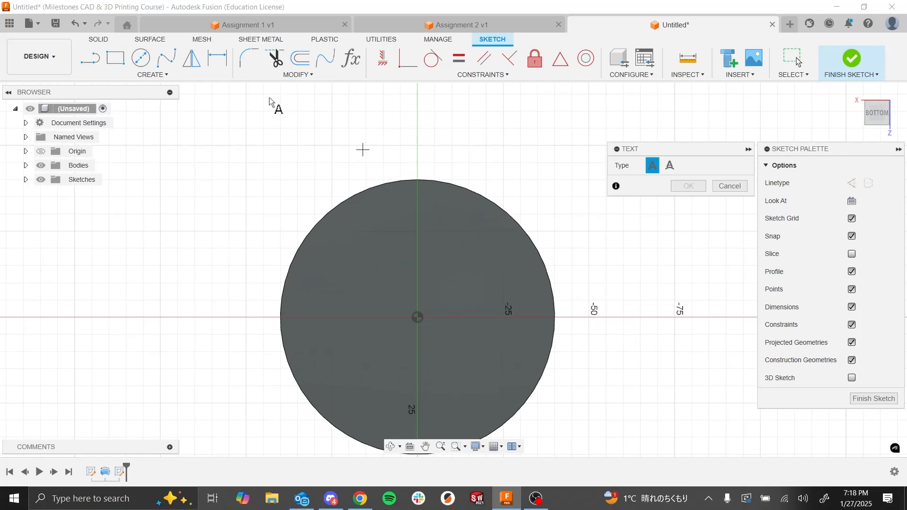
left_click(154, 76)
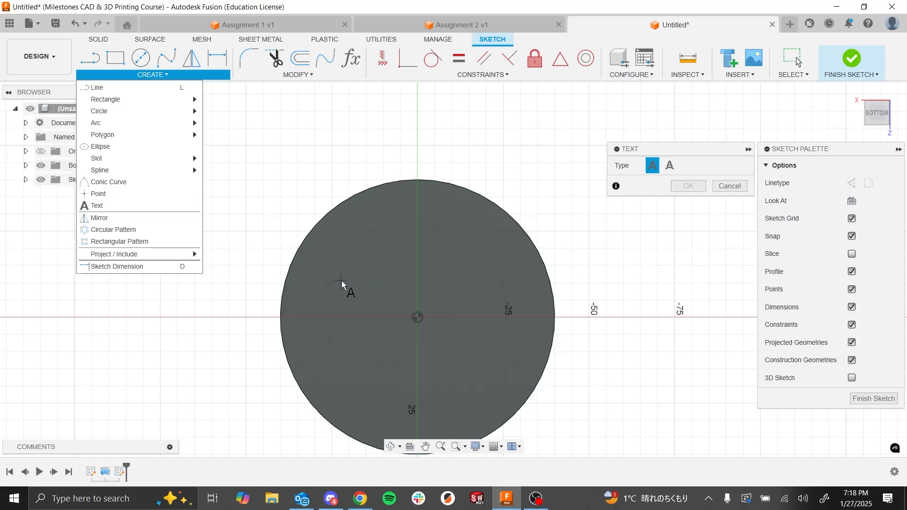
left_click(359, 297)
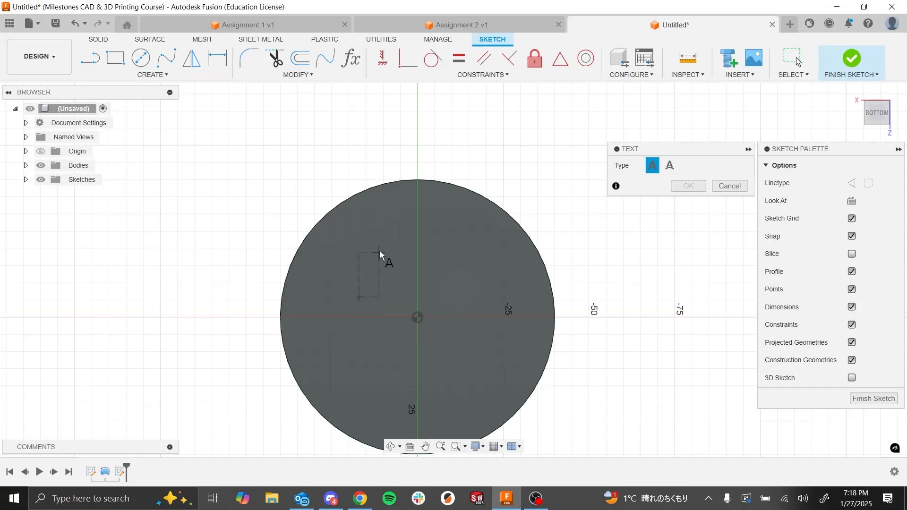
left_click(486, 231)
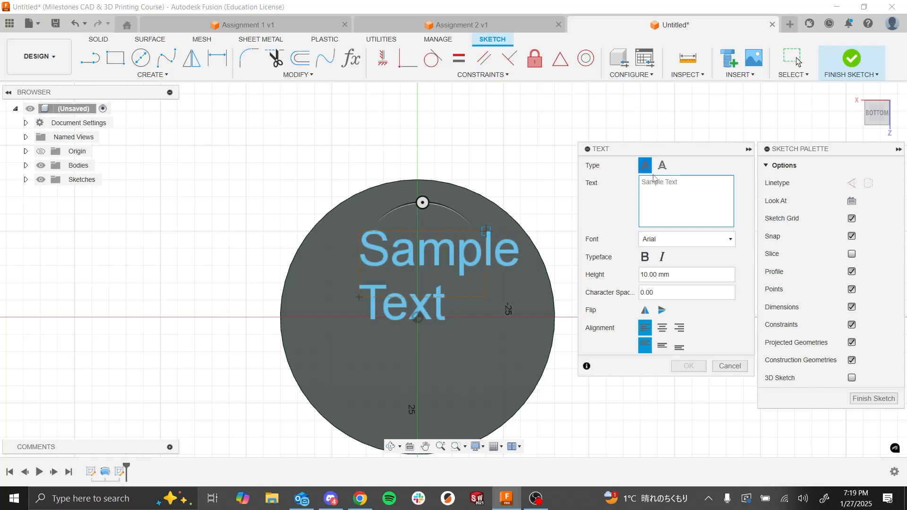
- Enter "test" as the text, centre it horizontally and vertically in its frame, and finish the sketch
type("test")
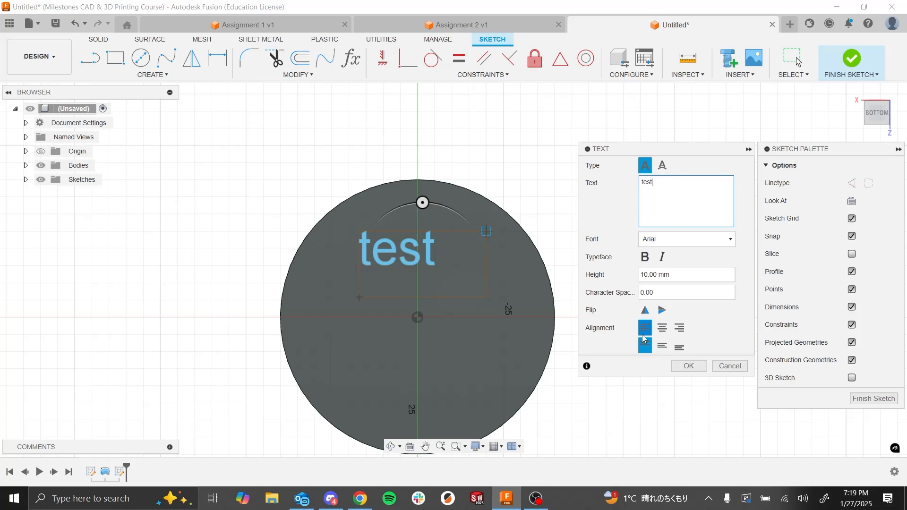
left_click(662, 327)
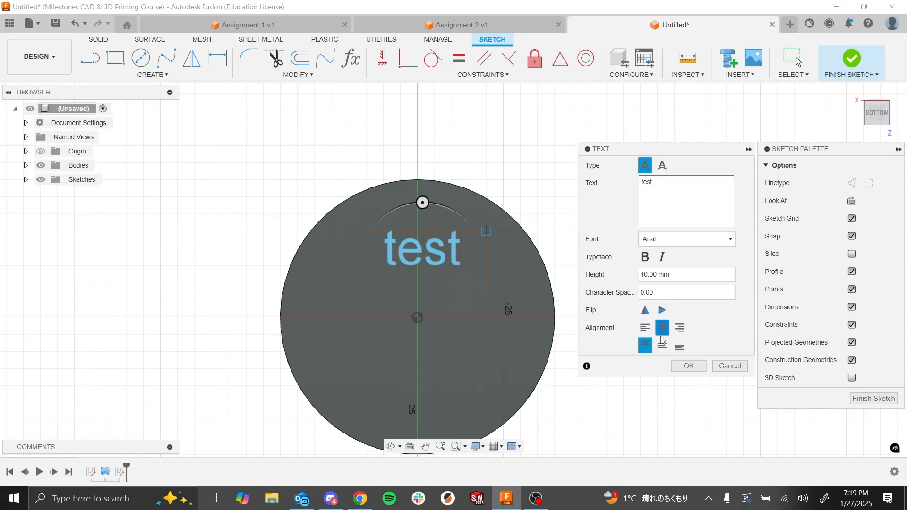
left_click(662, 346)
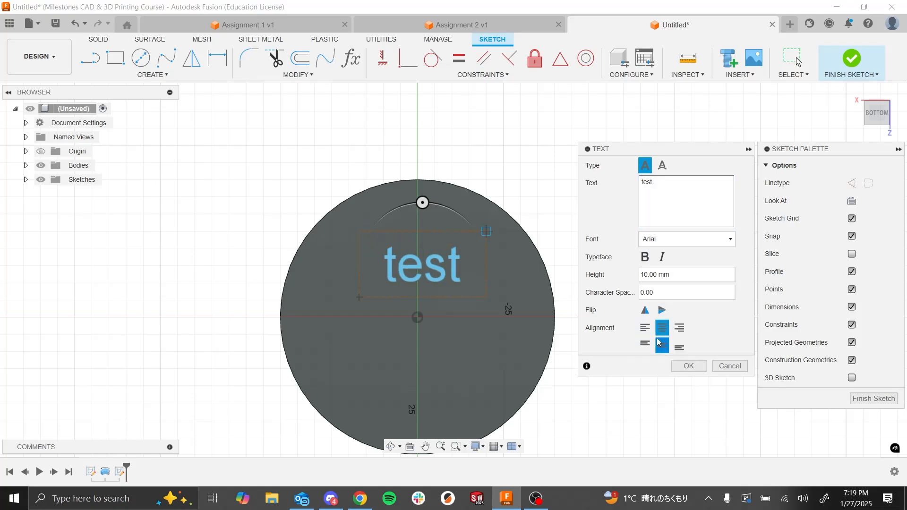
left_click(691, 366)
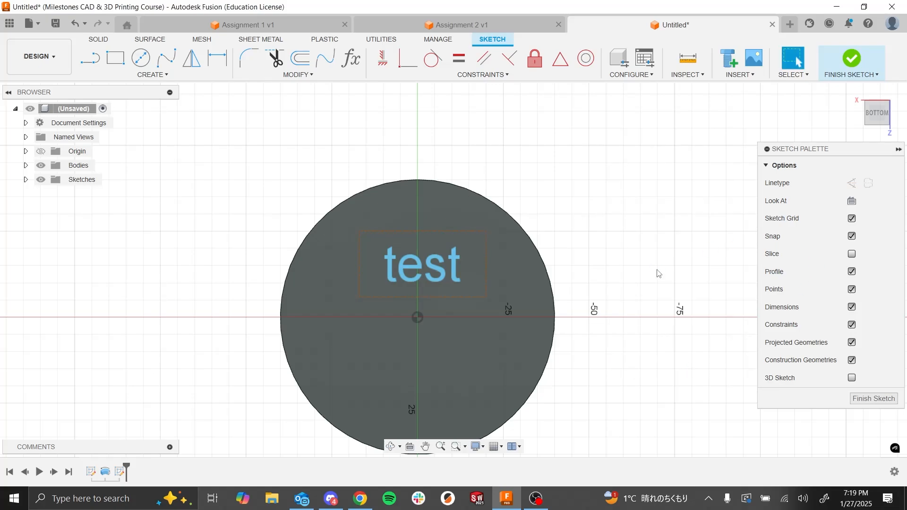
left_click(850, 59)
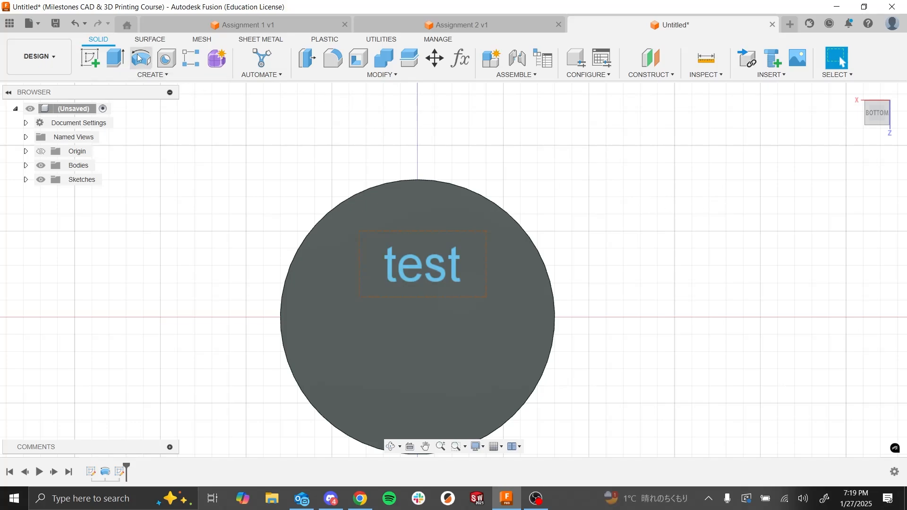
- Extrude only the "test" text profile on the bottom face, pulling it 15 mm outward as a join
left_click(113, 59)
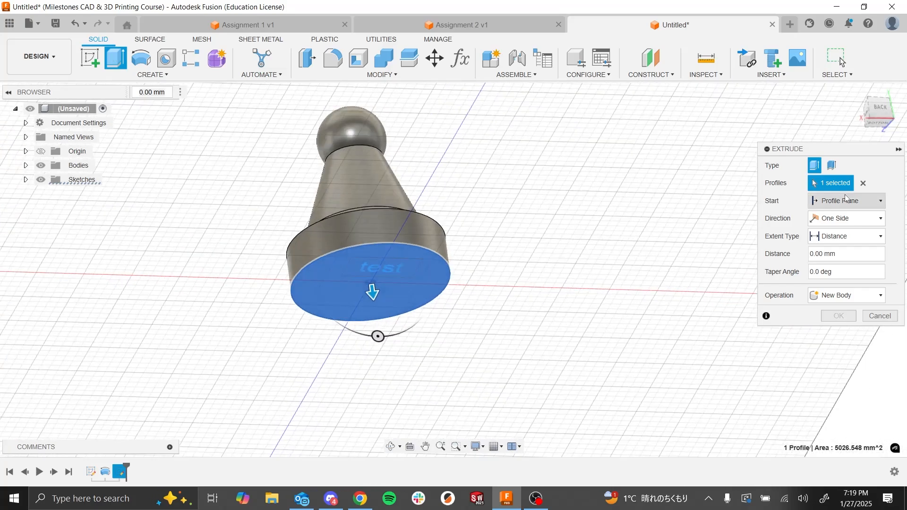
left_click(378, 270)
scroll(377, 271, "up", 3)
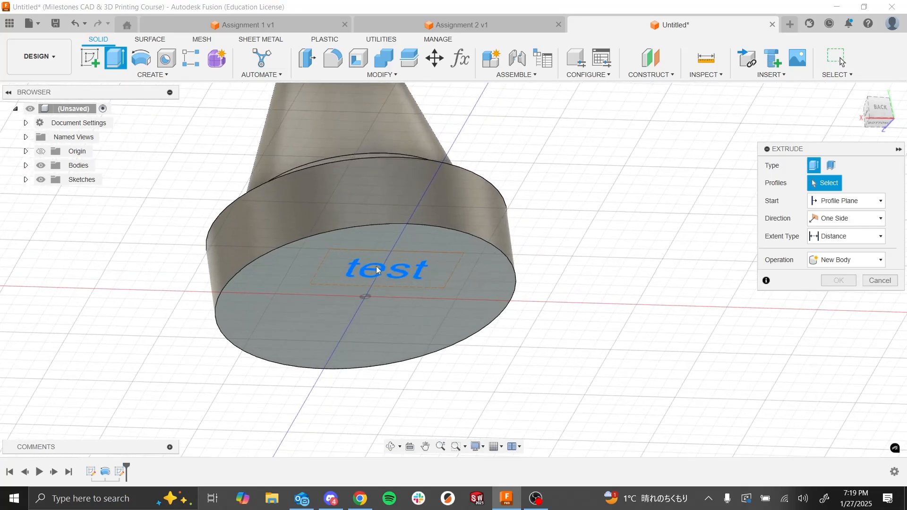
scroll(378, 272, "up", 5)
left_click(404, 281)
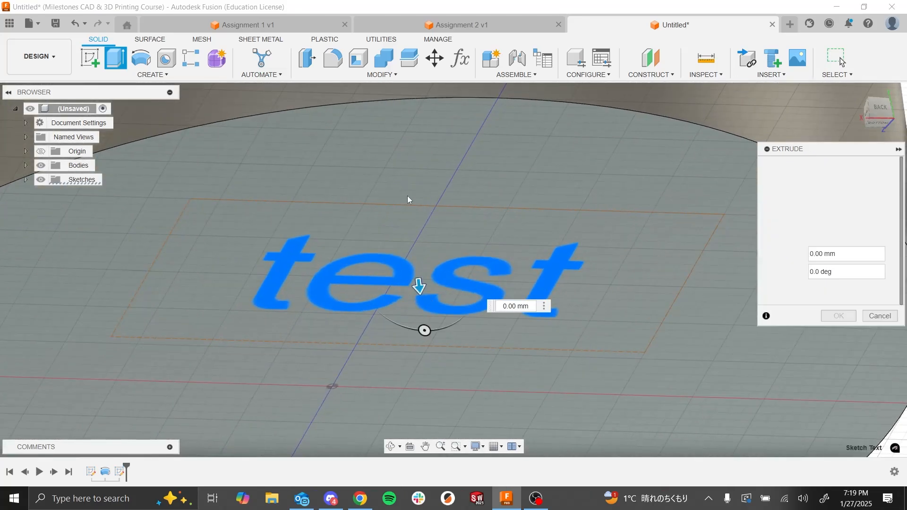
scroll(415, 263, "down", 3)
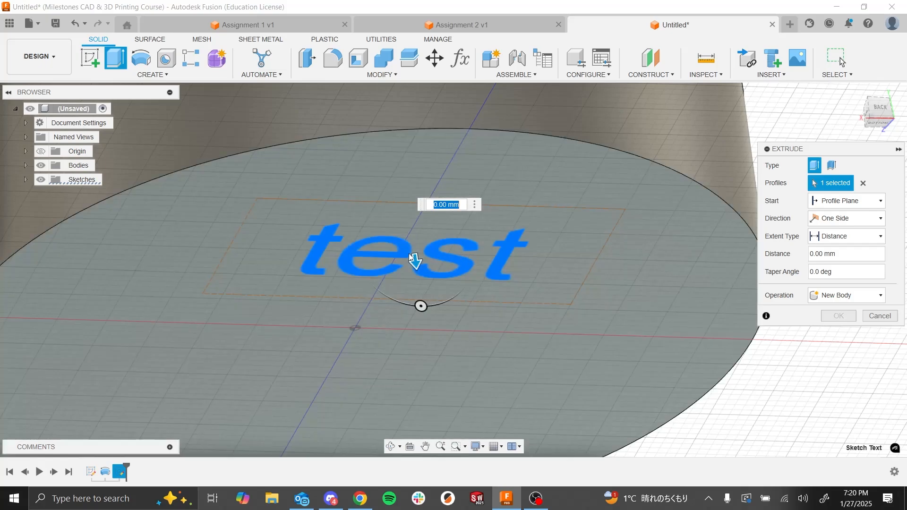
left_click_drag(413, 259, 444, 399)
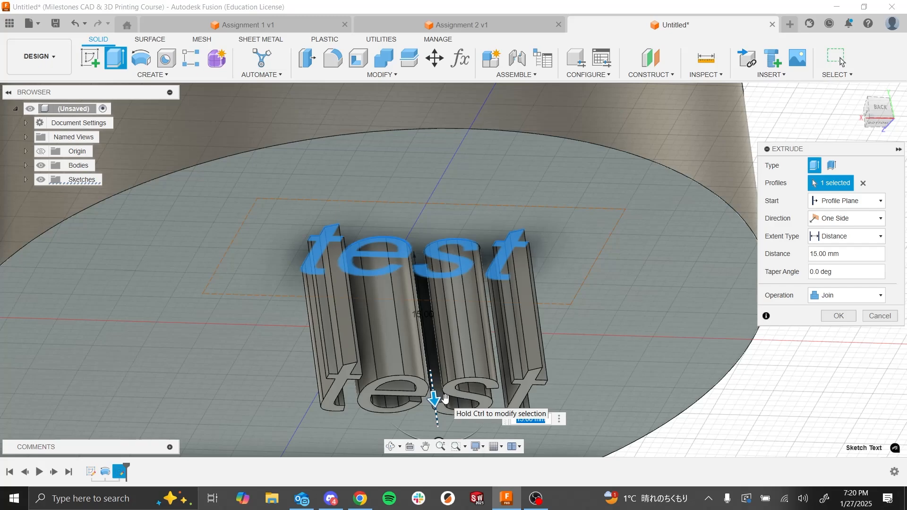
- Reverse the text extrusion into the base as a cut, set its distance to -2 mm and create it
left_click_drag(434, 399, 423, 215)
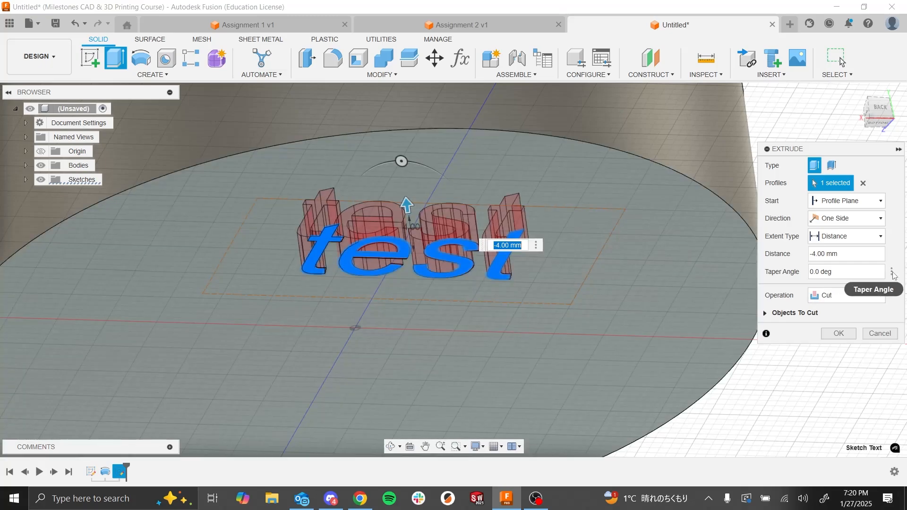
left_click(854, 297)
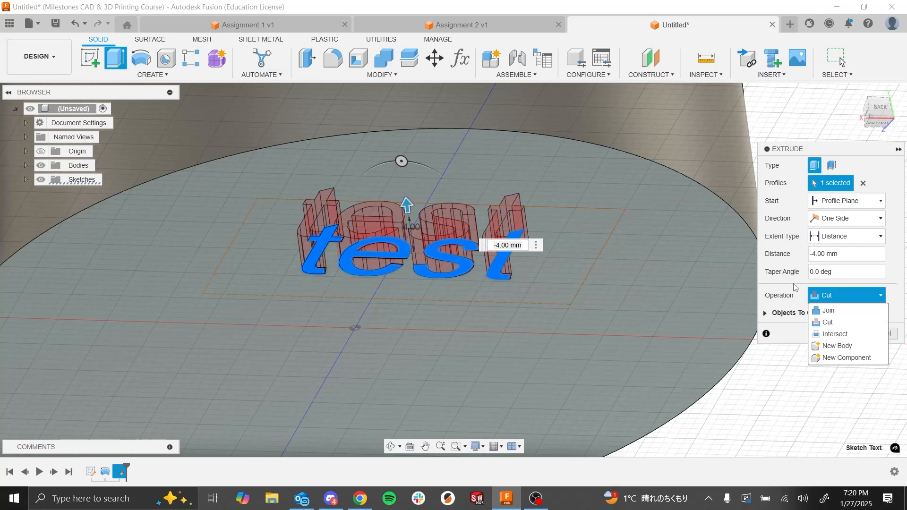
left_click(793, 284)
left_click_drag(847, 253, 814, 256)
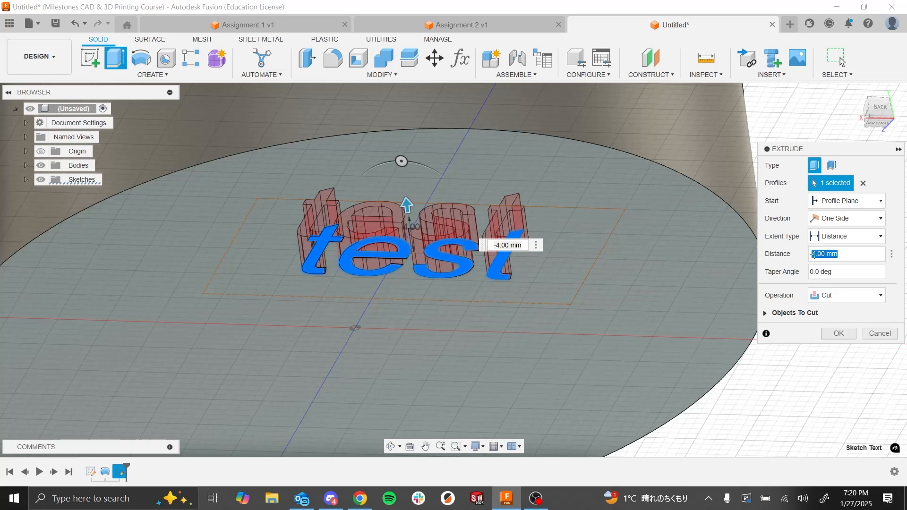
type("2")
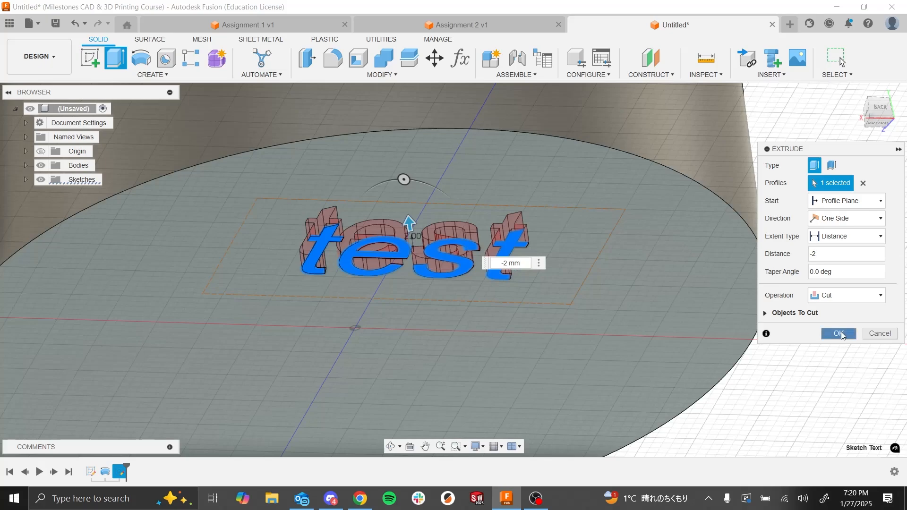
left_click(838, 333)
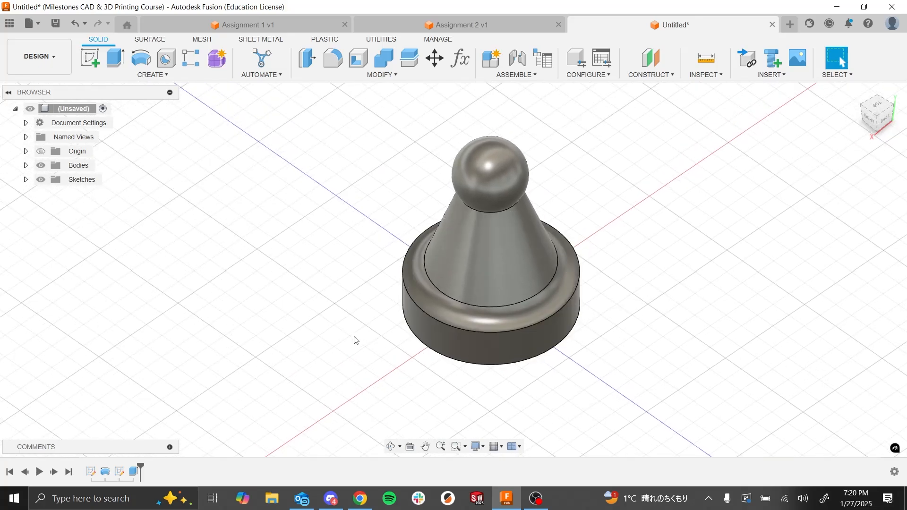
- Check the Assignment 3 game piece requirements on the presentation slide and return to Fusion
key("alt+Tab")
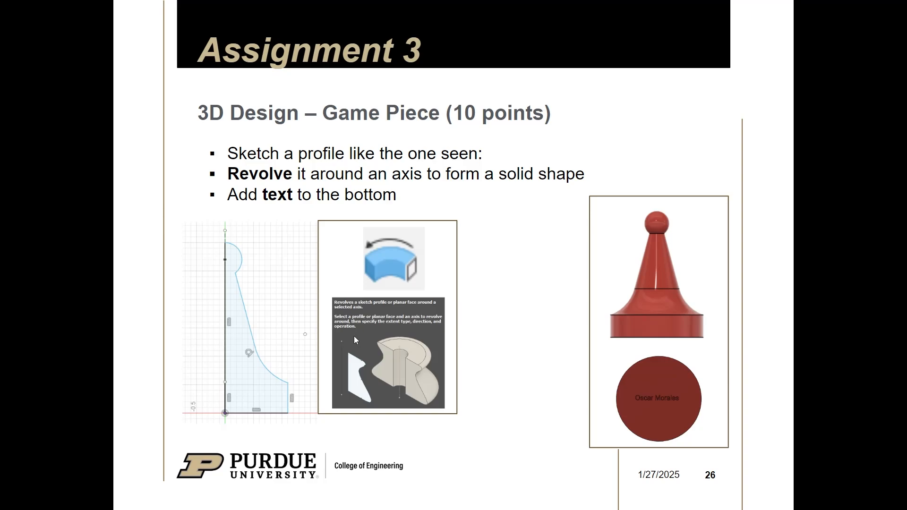
key("alt+Tab")
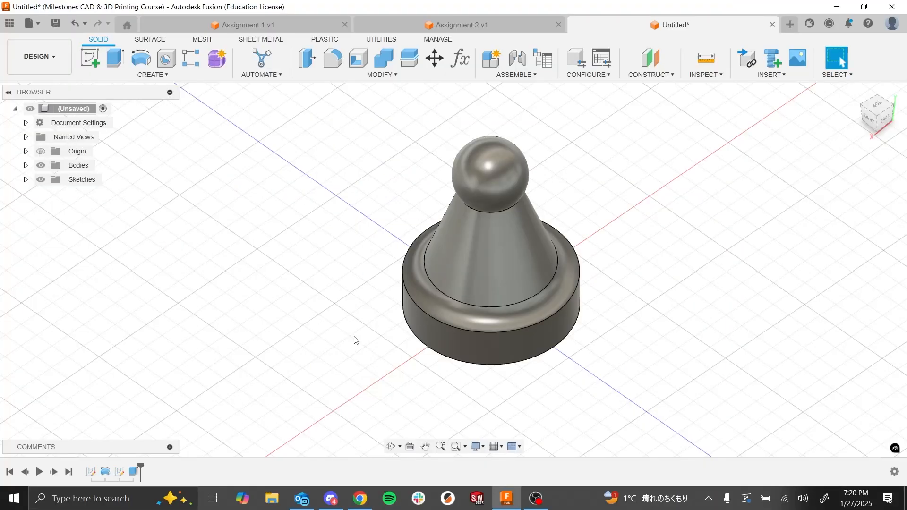
- Apply the Paint - Enamel Glossy (Blue) appearance to the whole game piece body and leave the appearance settings
key("a")
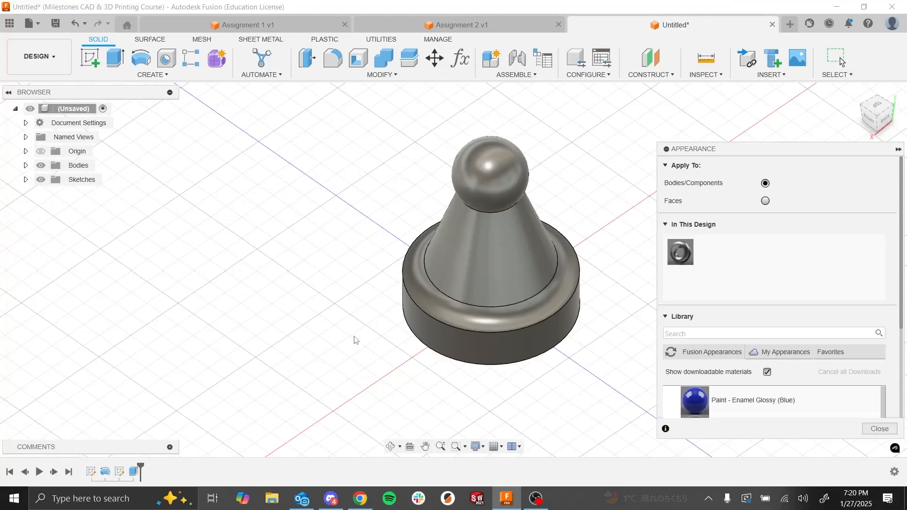
scroll(736, 314, "down", 5)
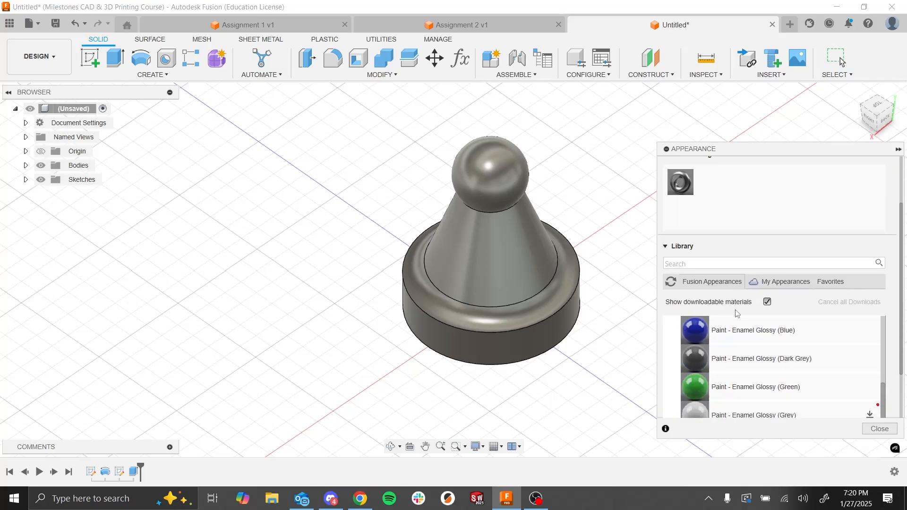
scroll(736, 314, "up", 5)
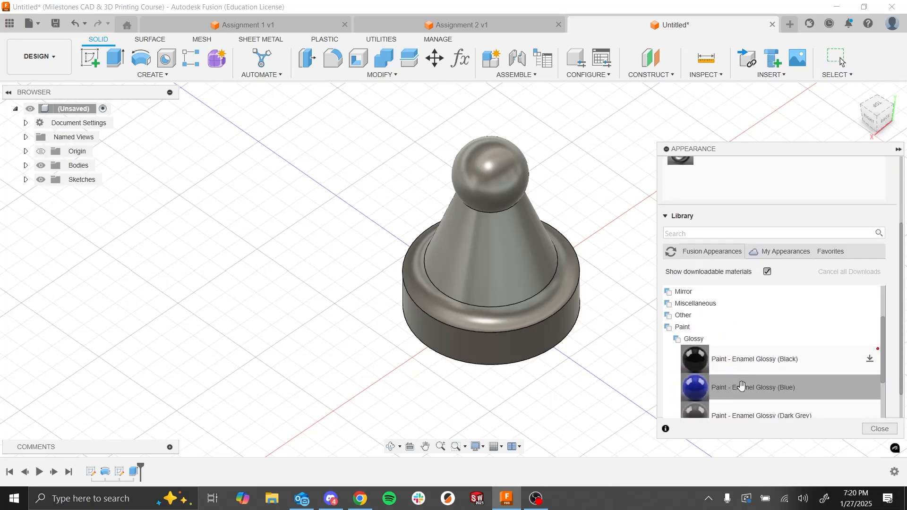
left_click_drag(742, 386, 517, 288)
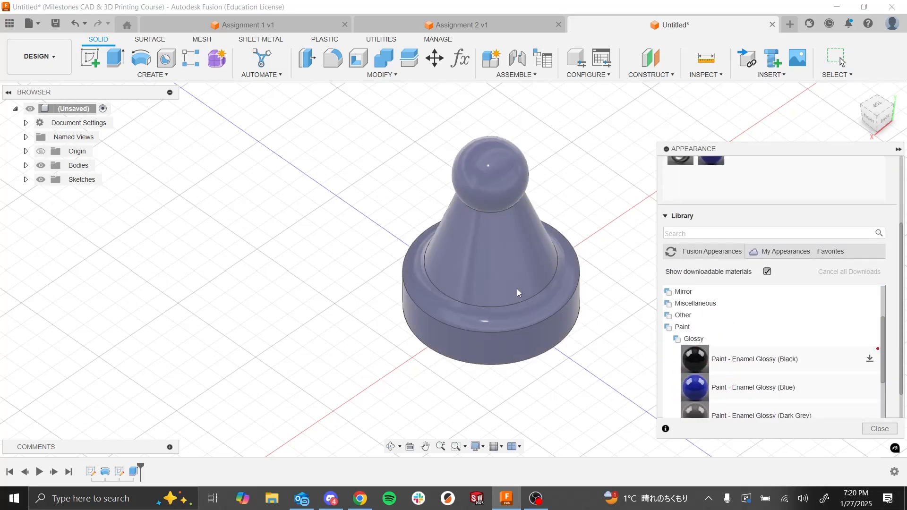
scroll(298, 269, "up", 2)
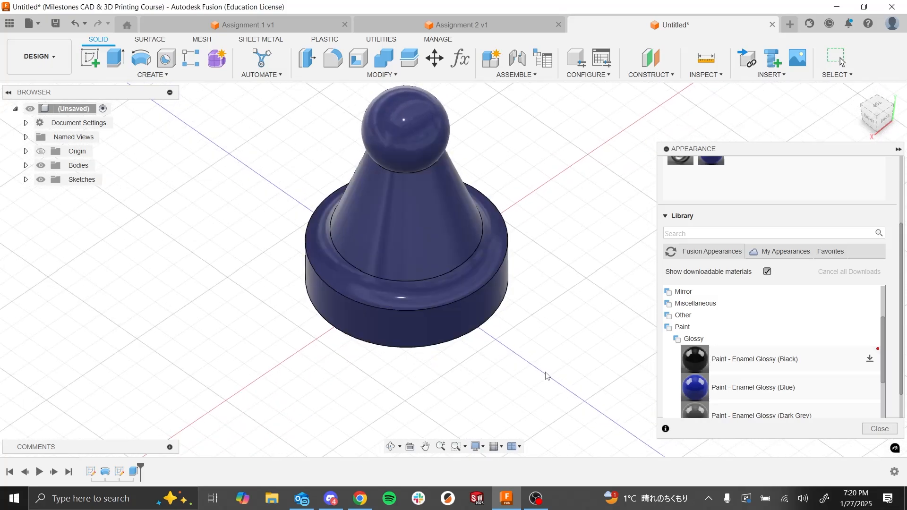
scroll(513, 235, "down", 2)
scroll(479, 187, "up", 2)
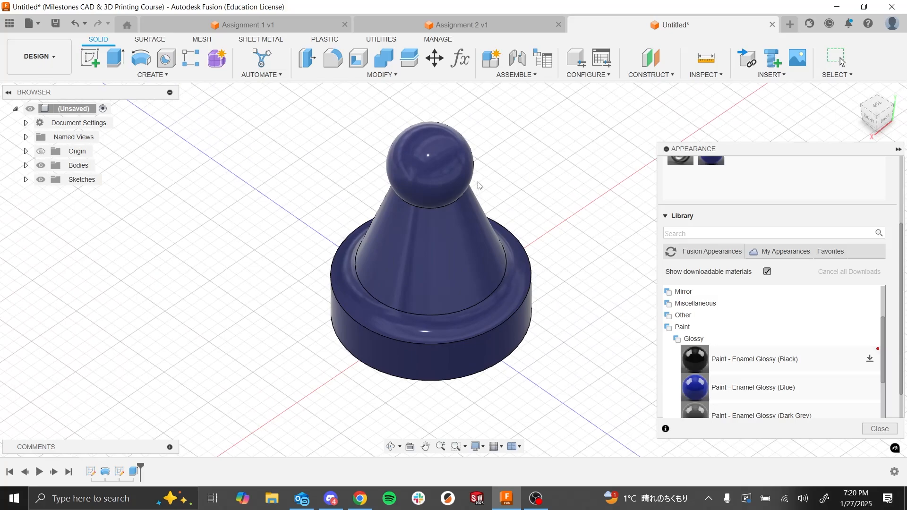
left_click(897, 150)
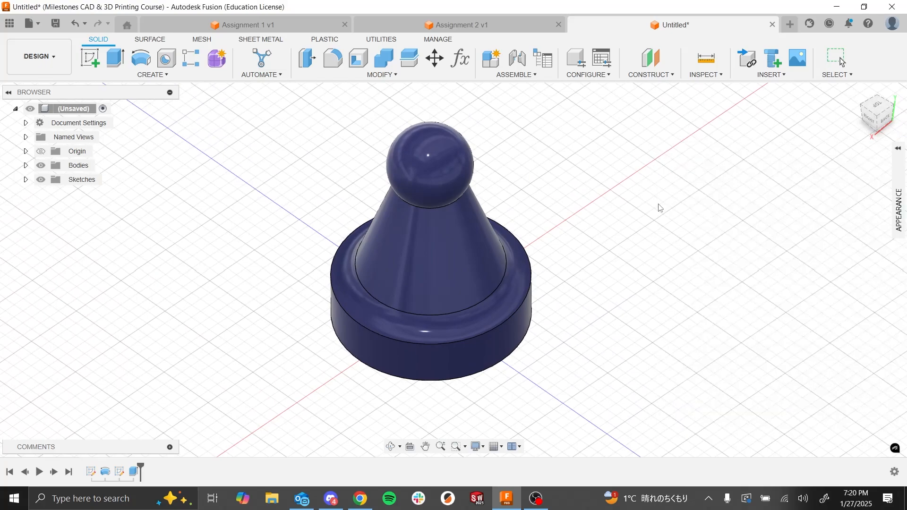
scroll(660, 207, "down", 2)
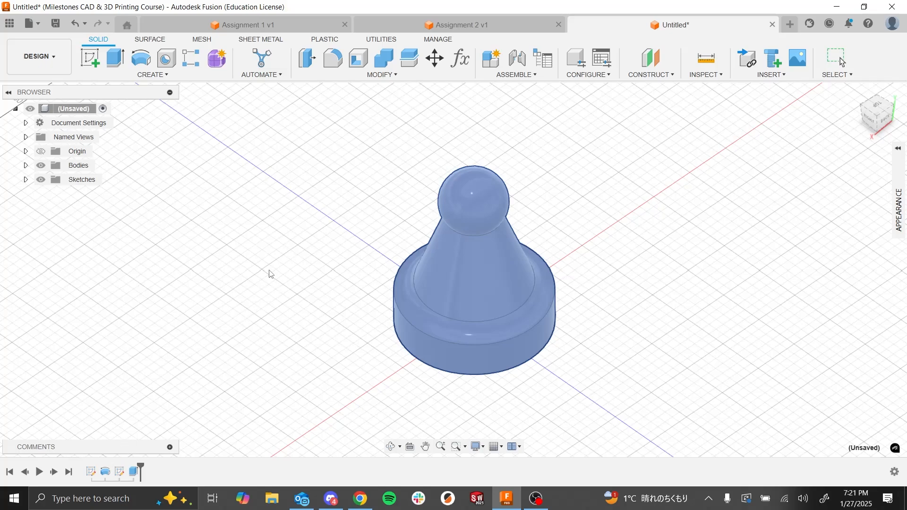
key("Escape")
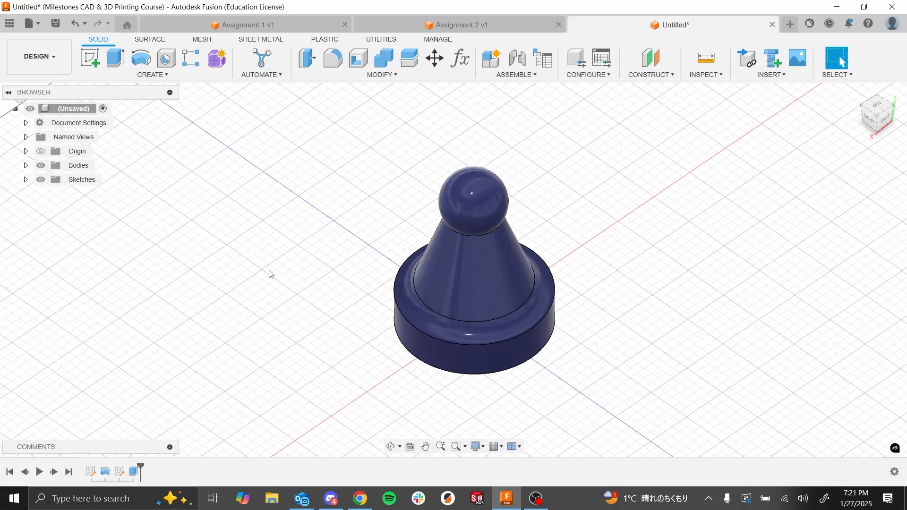
- Switch to the presentation and advance to the Homework 1 - Chair slide
key("alt+Tab")
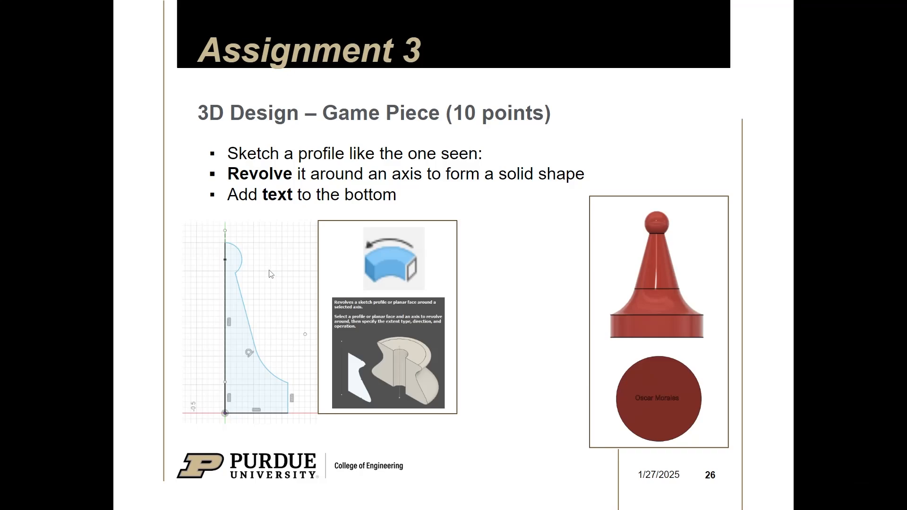
key("Right")
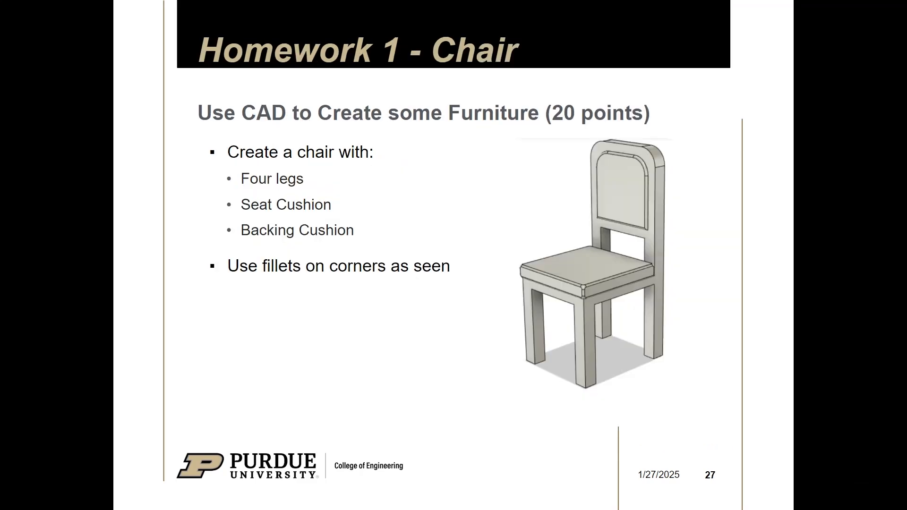